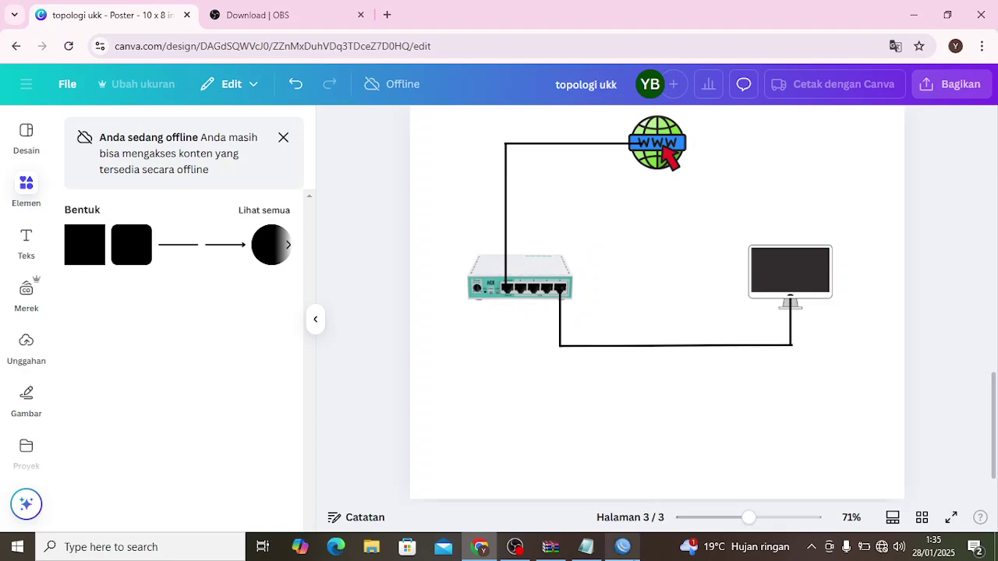
# Step: Connect WinBox to the RB450G router listed under MAC CC:2D:E0:7B:D9:3E
pyautogui.click(622, 546)
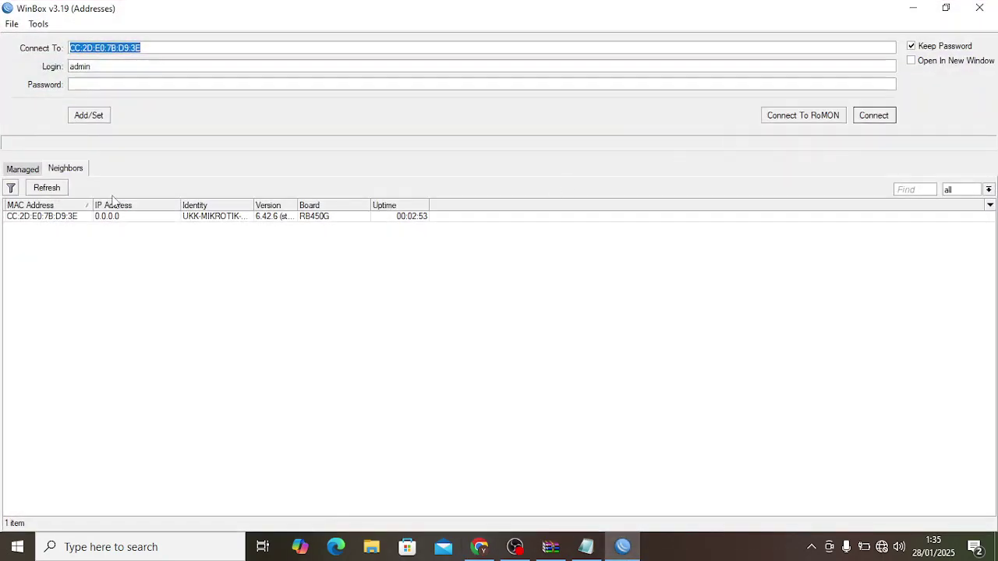
pyautogui.click(65, 219)
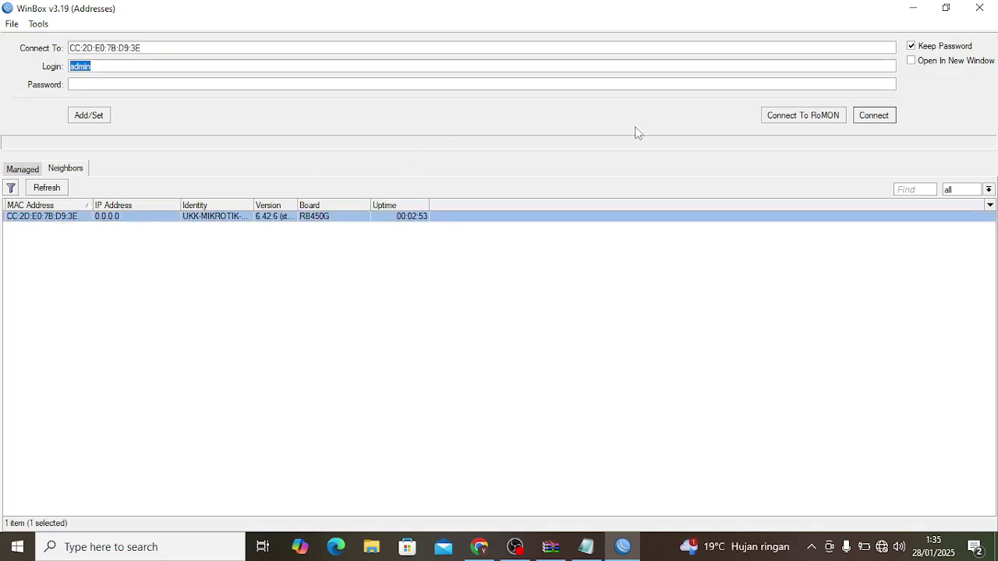
pyautogui.click(873, 115)
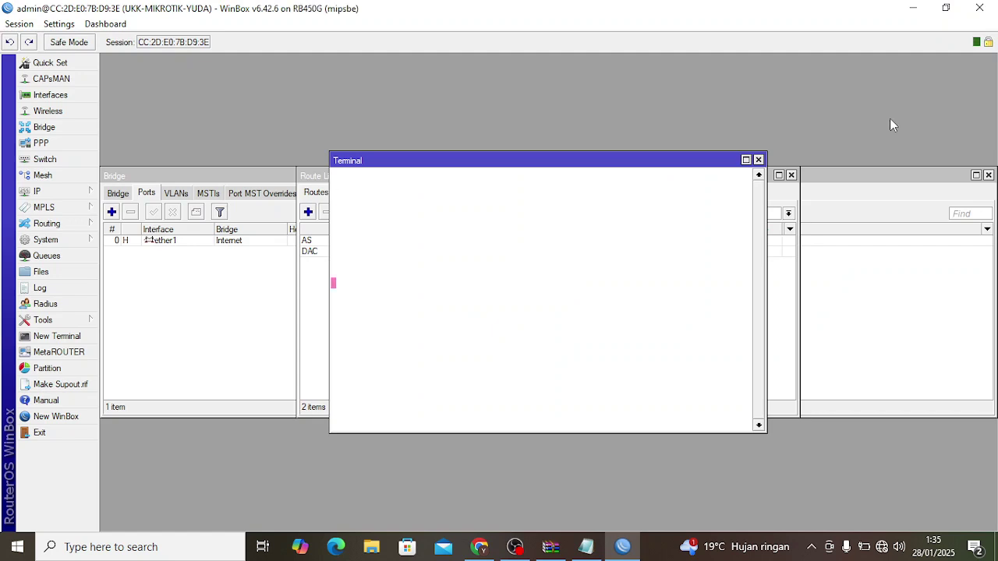
# Step: Close the Terminal, Route List, Address List and Bridge windows
pyautogui.click(757, 160)
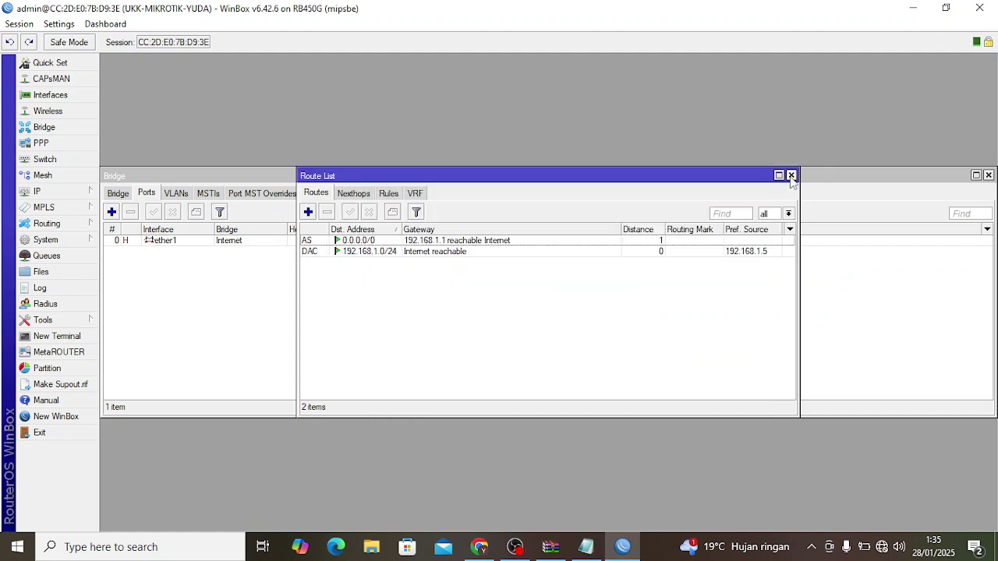
pyautogui.click(790, 176)
pyautogui.click(661, 183)
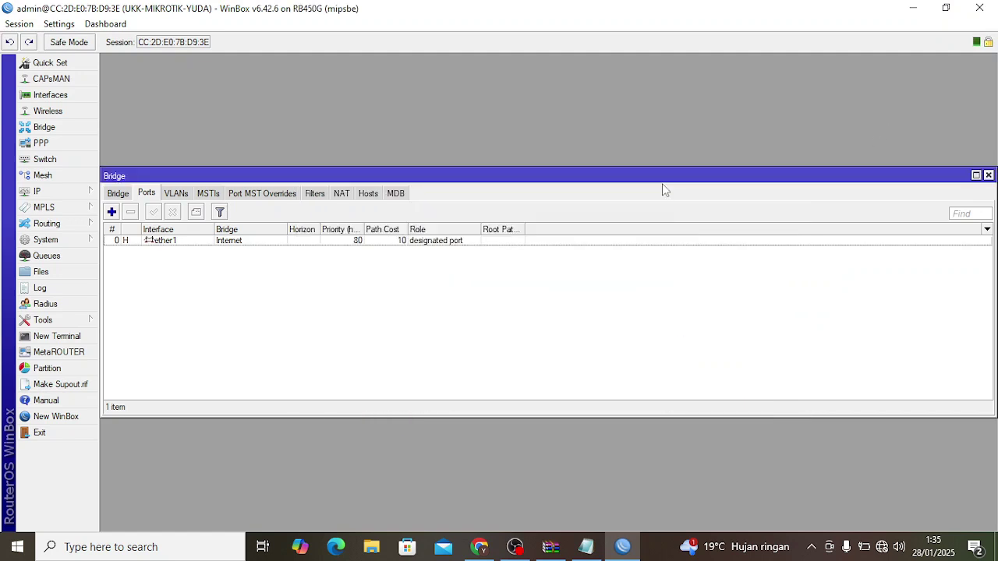
pyautogui.click(987, 175)
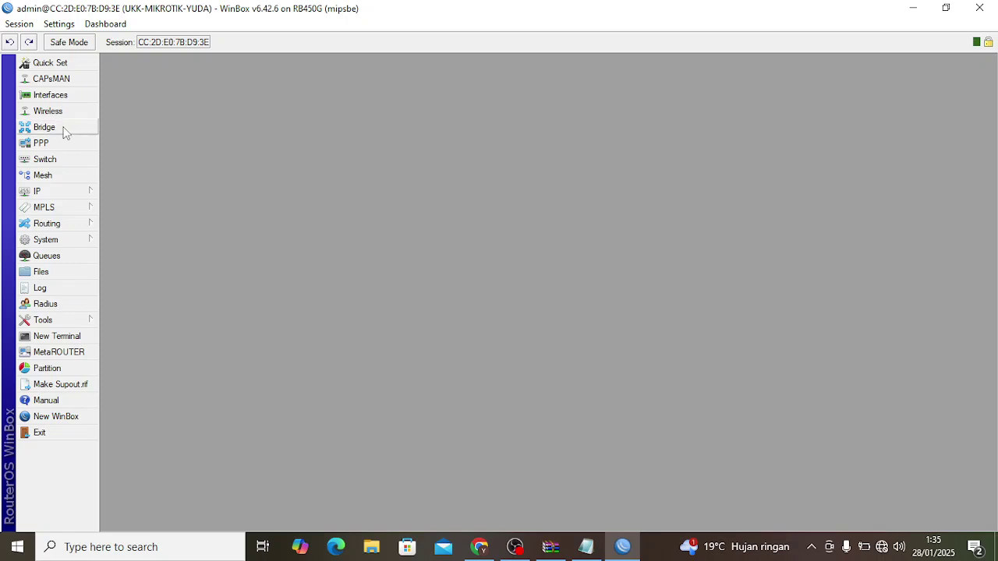
# Step: Create a new bridge and rename it from bridge1 to 'Wifi'
pyautogui.click(64, 131)
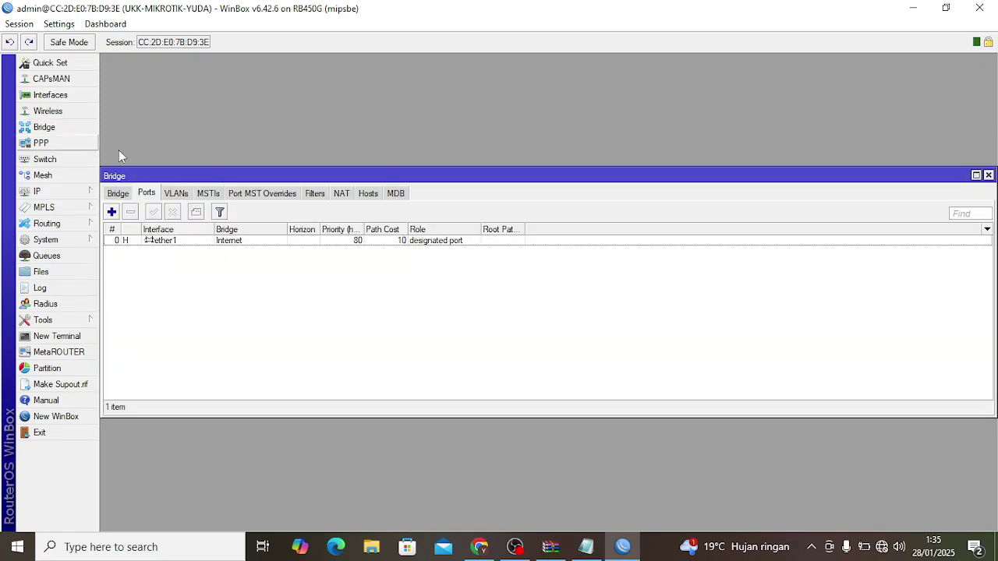
pyautogui.click(117, 194)
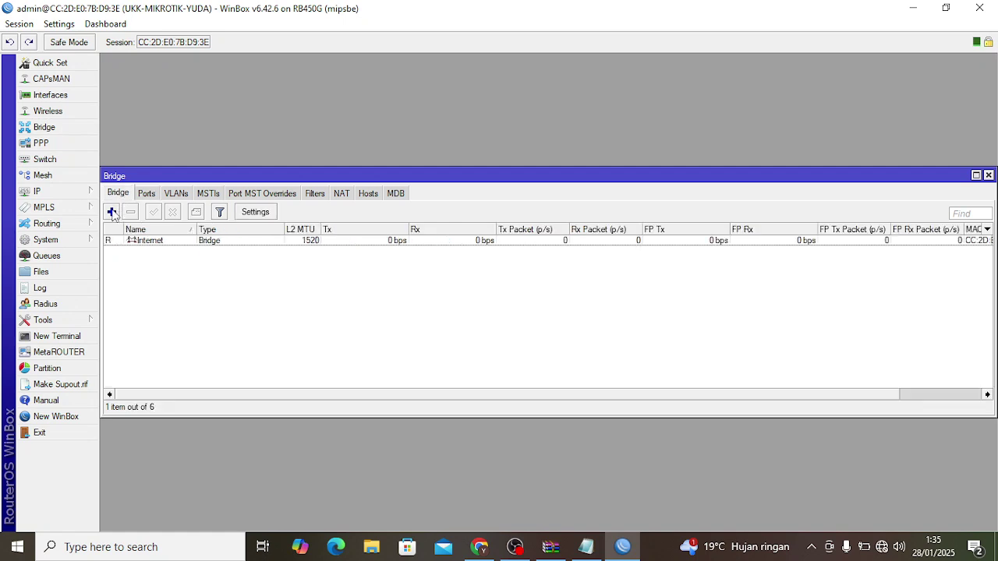
pyautogui.click(111, 212)
pyautogui.click(522, 164)
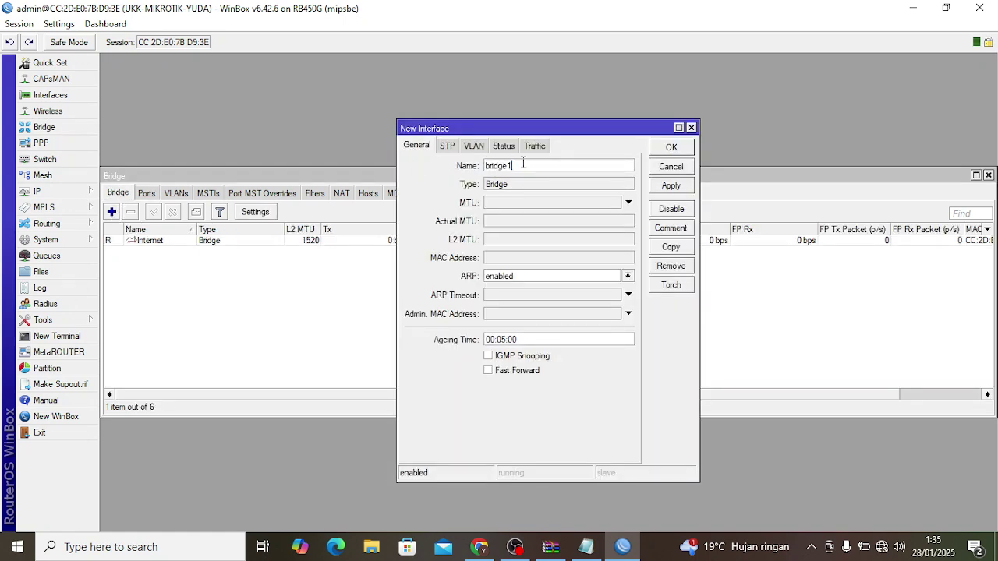
pyautogui.doubleClick(522, 164)
pyautogui.write('wifi')
pyautogui.press('BackSpace')
pyautogui.press('BackSpace')
pyautogui.press('BackSpace')
pyautogui.press('BackSpace')
pyautogui.write('Wifi')
pyautogui.click(669, 189)
pyautogui.click(670, 148)
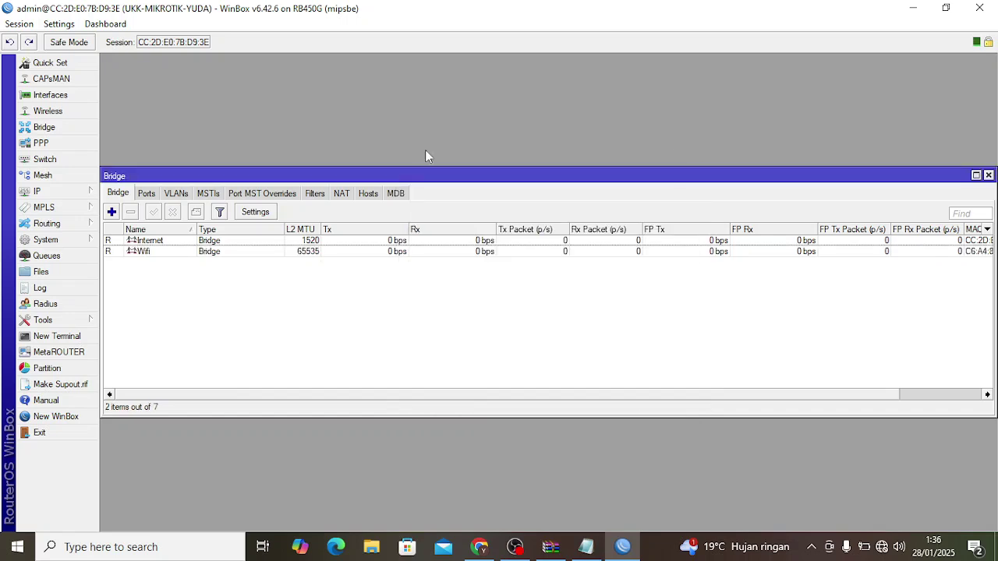
# Step: Add a bridge port with interface ether2 assigned to the Wifi bridge
pyautogui.click(147, 194)
pyautogui.click(112, 214)
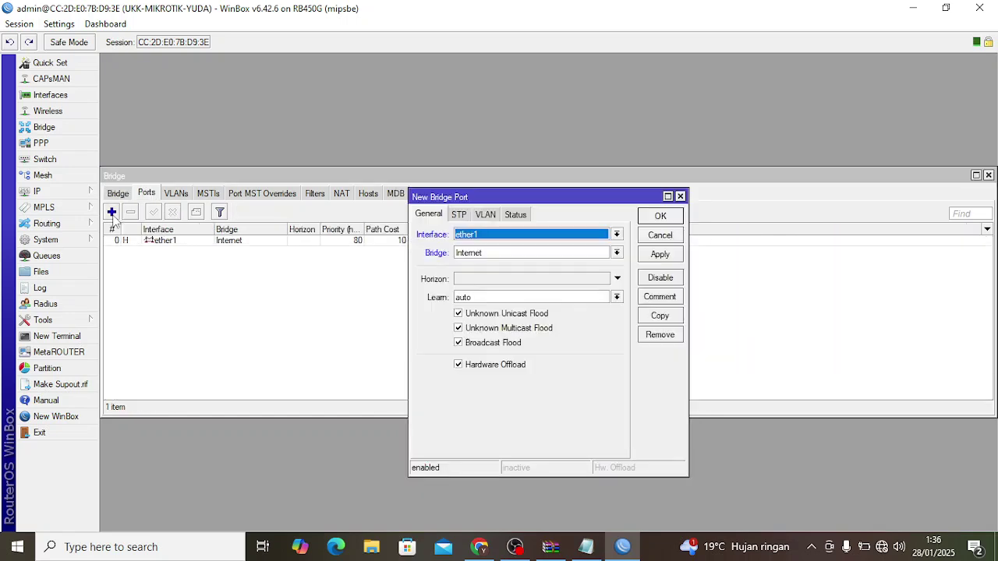
pyautogui.click(521, 236)
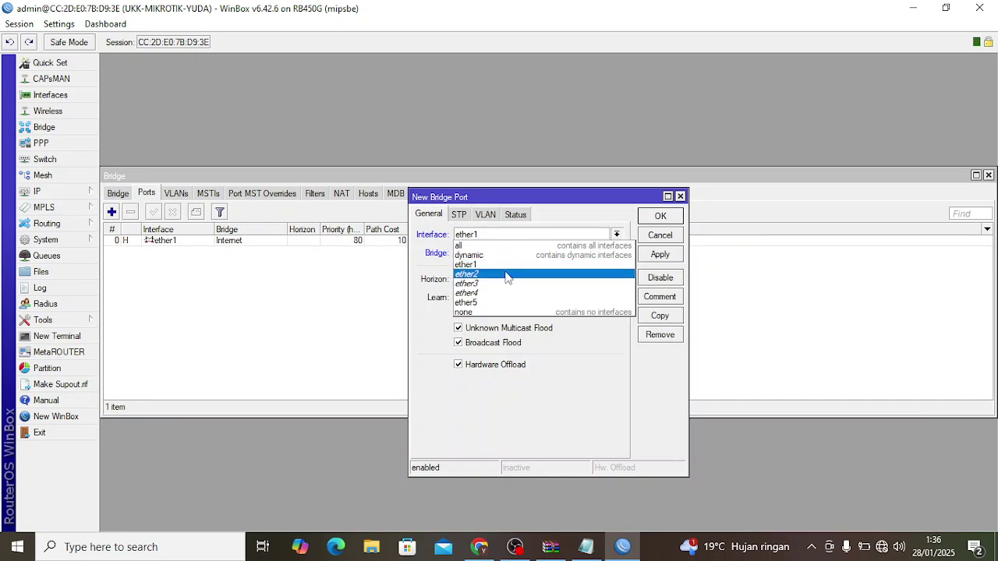
pyautogui.click(506, 275)
pyautogui.click(550, 256)
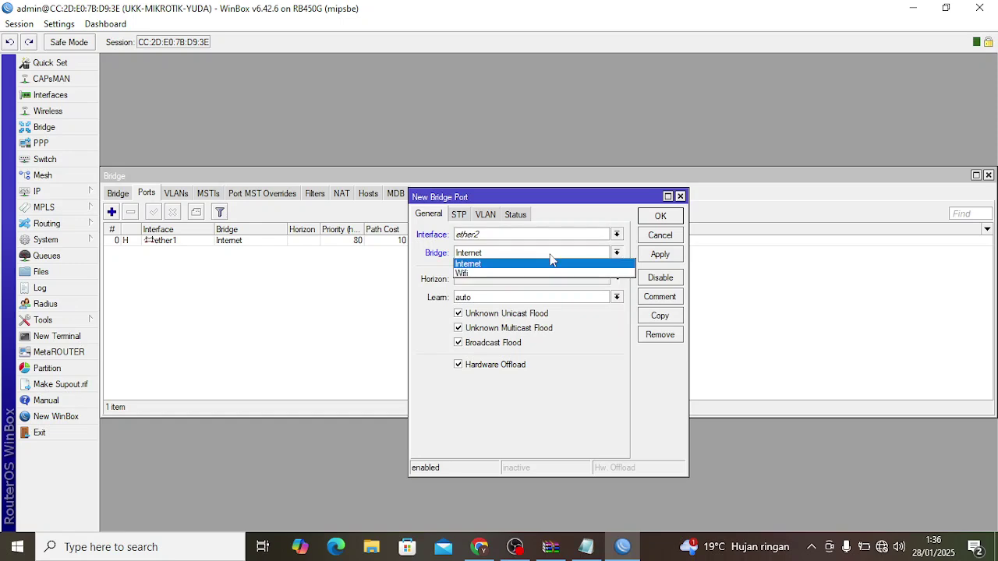
pyautogui.click(536, 275)
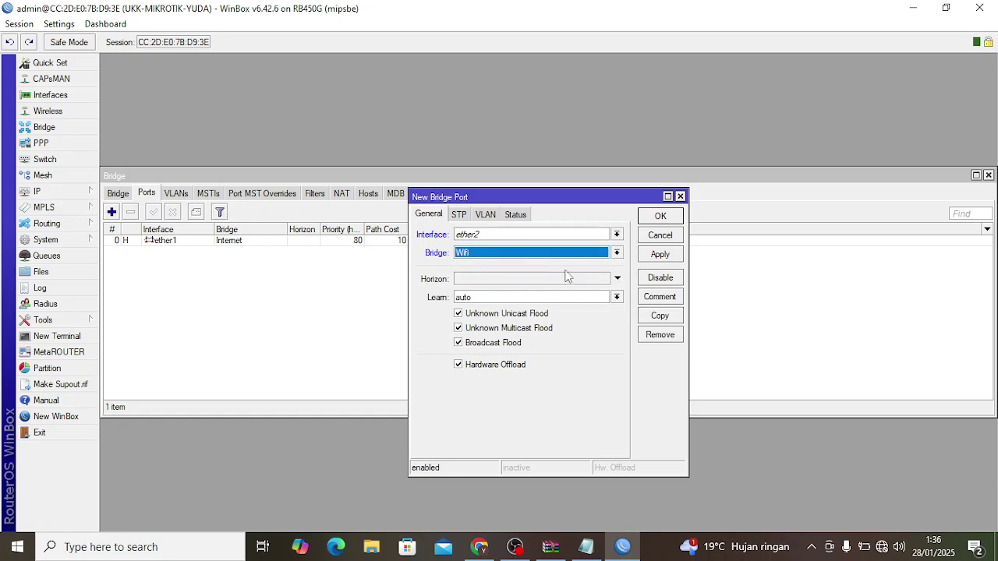
pyautogui.click(660, 254)
pyautogui.click(659, 219)
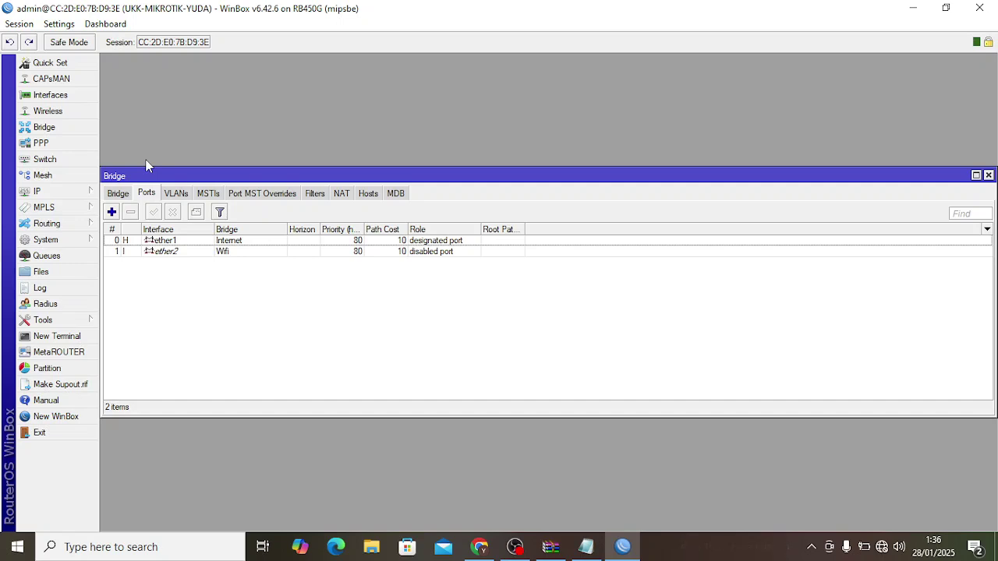
# Step: Open the IP Address List and start a new address entry
pyautogui.click(79, 196)
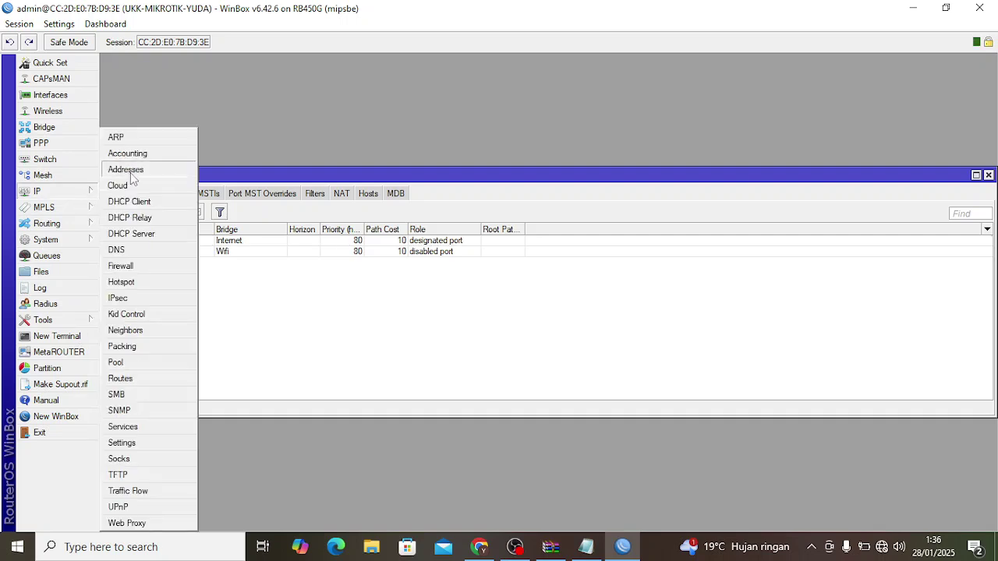
pyautogui.click(129, 170)
pyautogui.click(439, 204)
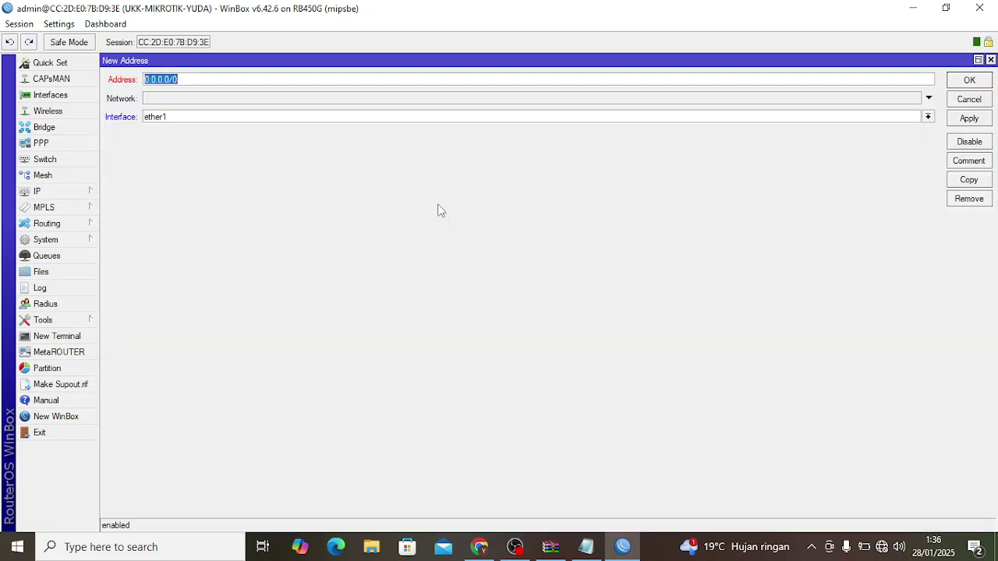
# Step: In Notepad, write 'Internet 192.168.1.5/24' and 'Wifi 192.168.20.1/24' on separate lines
pyautogui.click(586, 551)
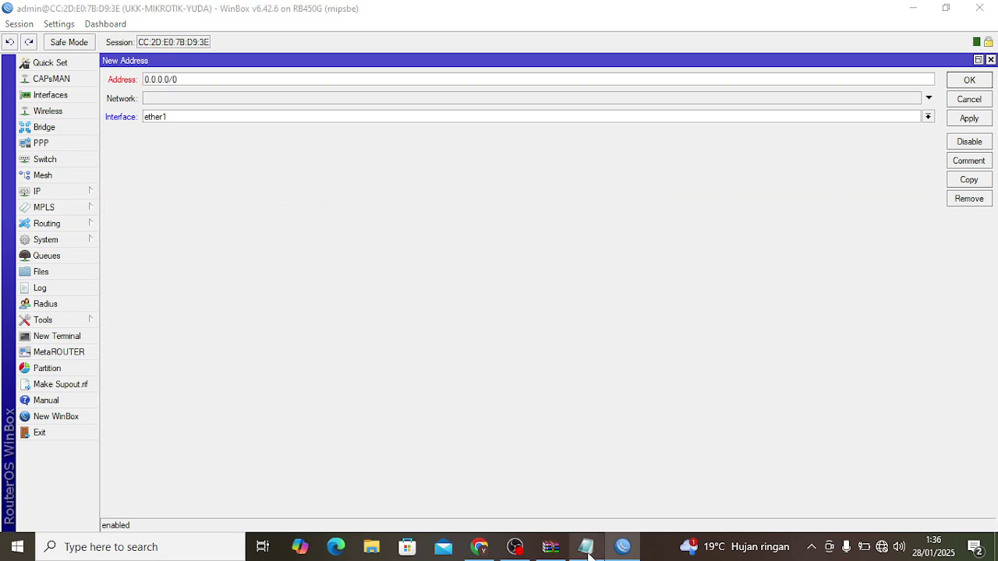
pyautogui.moveTo(558, 87); pyautogui.dragTo(604, 178)
pyautogui.press('BackSpace')
pyautogui.press('BackSpace')
pyautogui.press('BackSpace')
pyautogui.press('BackSpace')
pyautogui.press('BackSpace')
pyautogui.press('BackSpace')
pyautogui.press('BackSpace')
pyautogui.press('BackSpace')
pyautogui.press('BackSpace')
pyautogui.press('BackSpace')
pyautogui.press('BackSpace')
pyautogui.write('Internet')
pyautogui.press('Return')
pyautogui.write('192.168.1.')
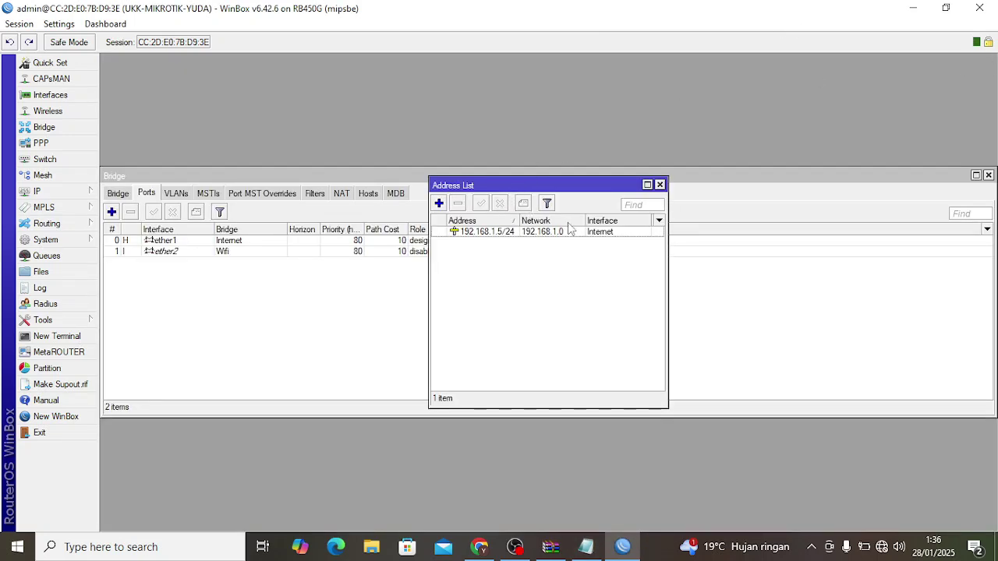
pyautogui.click(586, 546)
pyautogui.write('5/24')
pyautogui.press('Return')
pyautogui.press('Return')
pyautogui.write('Wifi')
pyautogui.press('Return')
pyautogui.write('192.16')
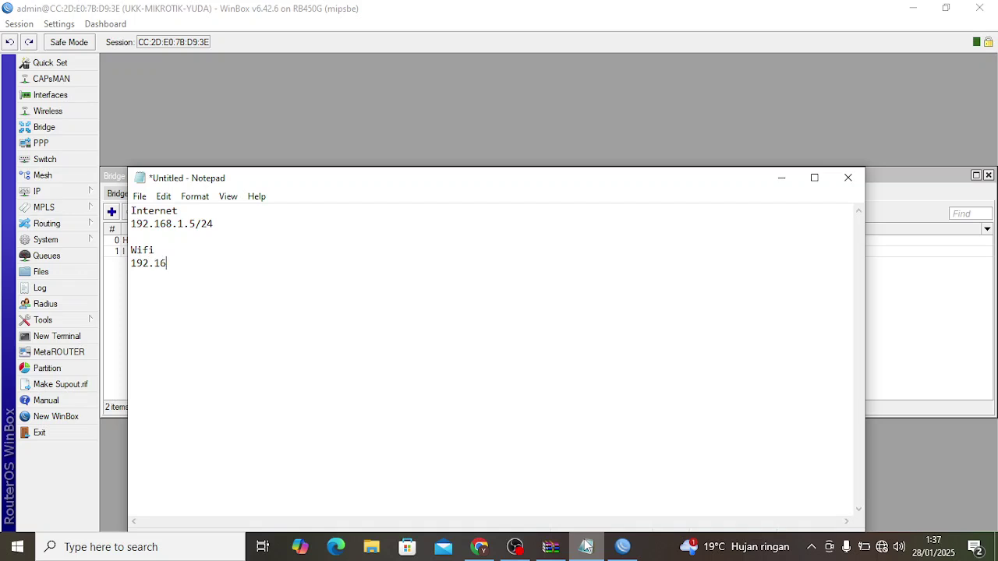
pyautogui.write('8.20.1/24')
# Step: Add address 192.168.20.1/24 on the Wifi interface in the Address List
pyautogui.click(586, 547)
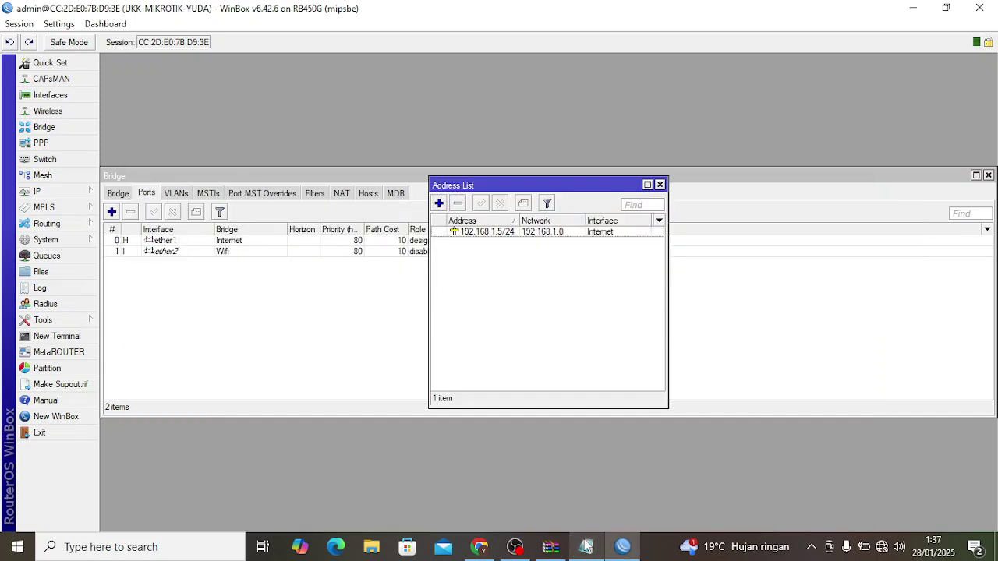
pyautogui.click(439, 203)
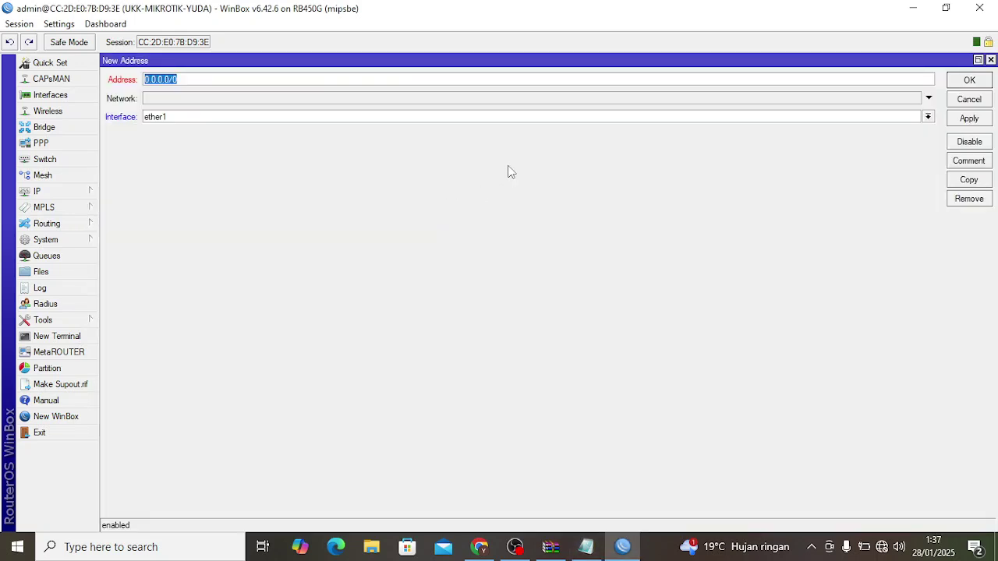
pyautogui.write('192.168.20.1/24')
pyautogui.click(386, 117)
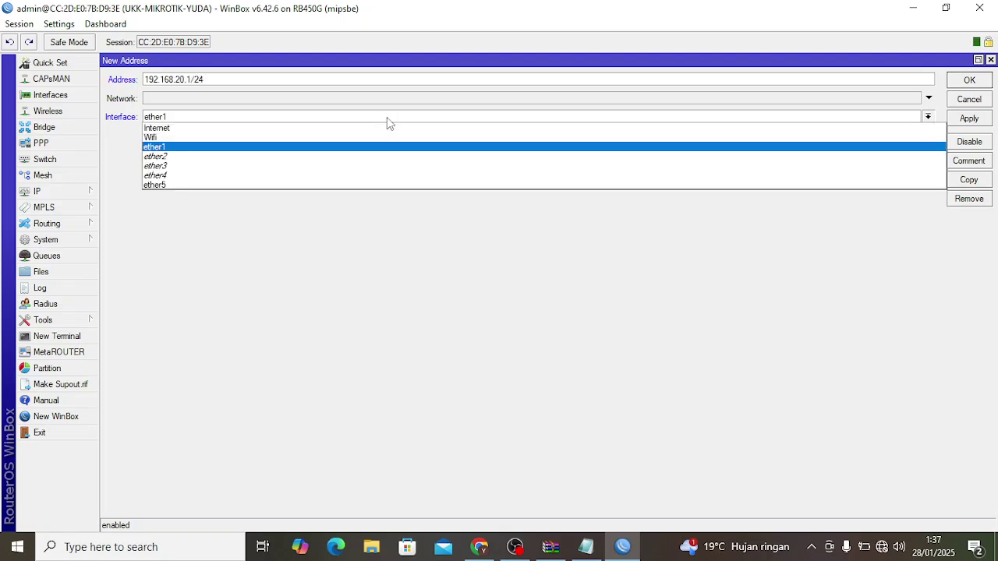
pyautogui.click(149, 137)
pyautogui.click(969, 79)
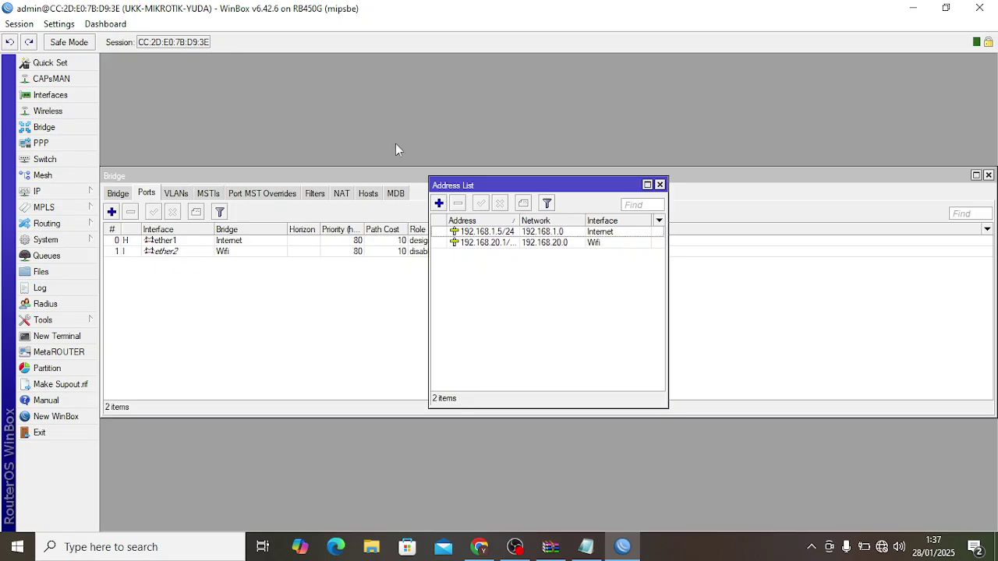
pyautogui.click(54, 193)
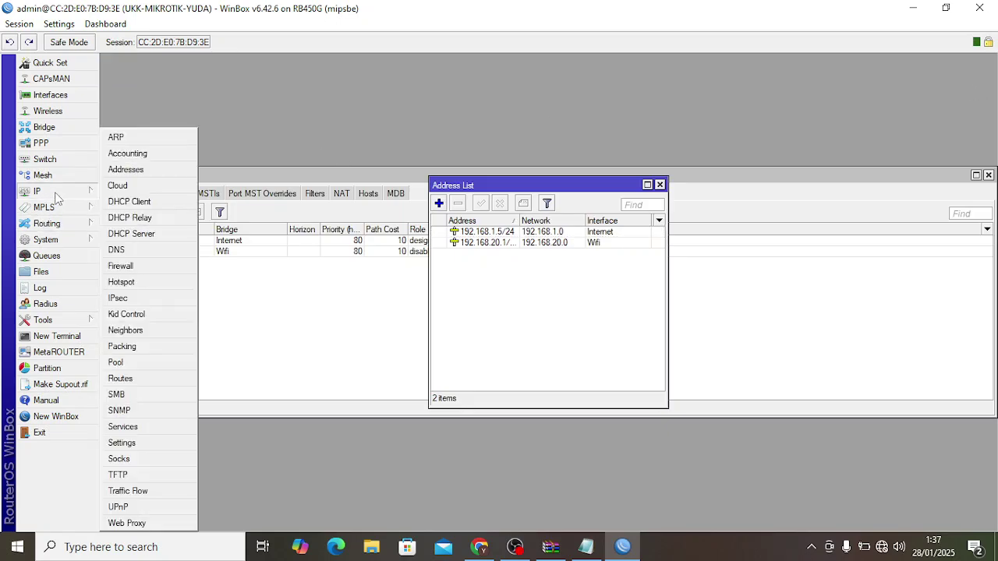
# Step: Run Hotspot Setup on the Wifi interface and advance to the address pool page
pyautogui.click(148, 285)
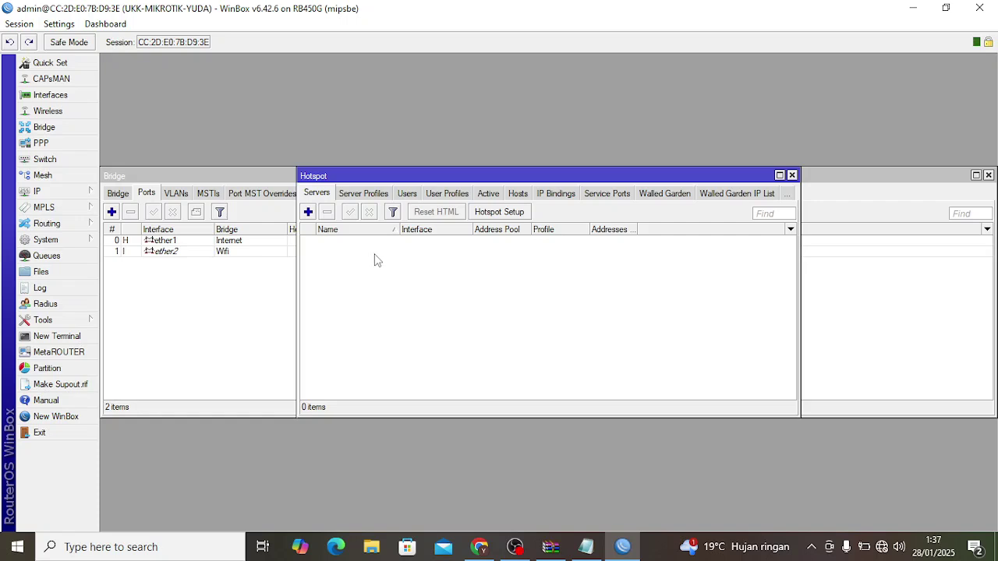
pyautogui.click(509, 212)
pyautogui.click(571, 282)
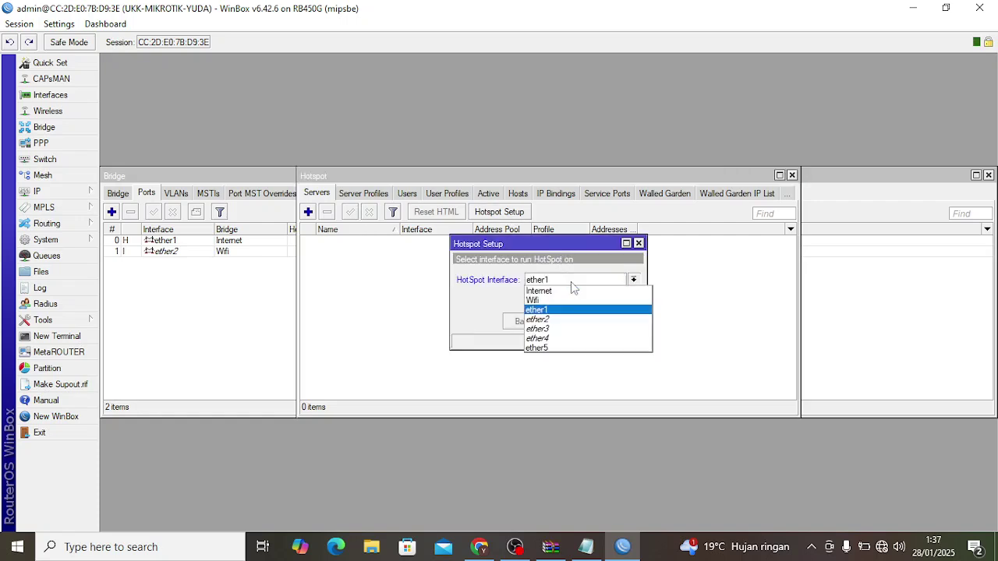
pyautogui.click(561, 301)
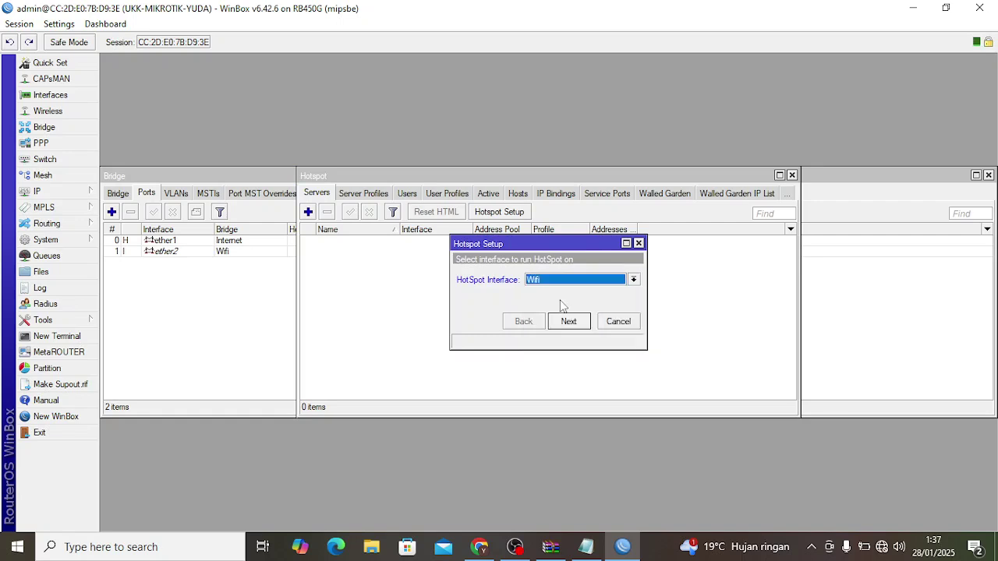
pyautogui.click(569, 322)
pyautogui.click(568, 322)
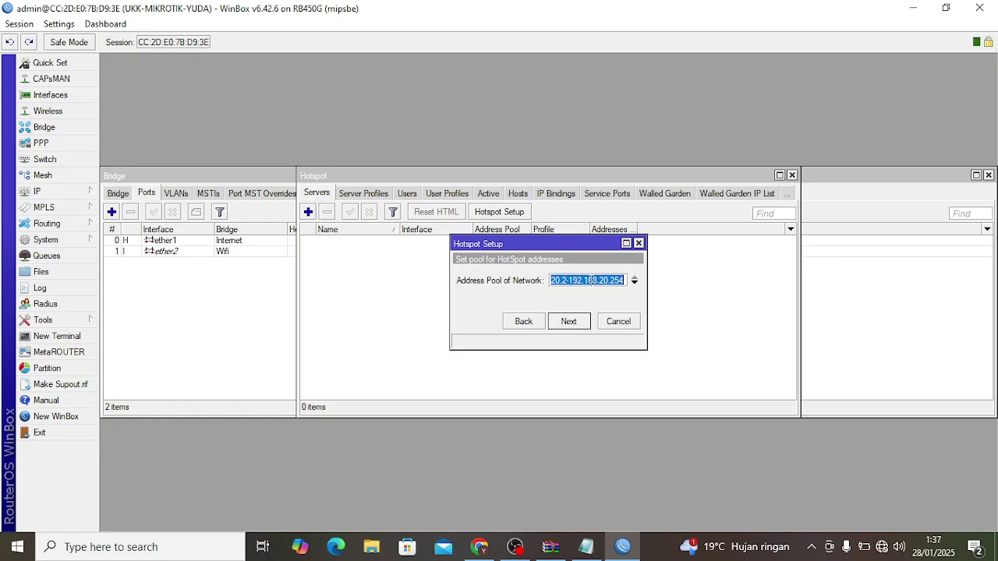
pyautogui.click(590, 280)
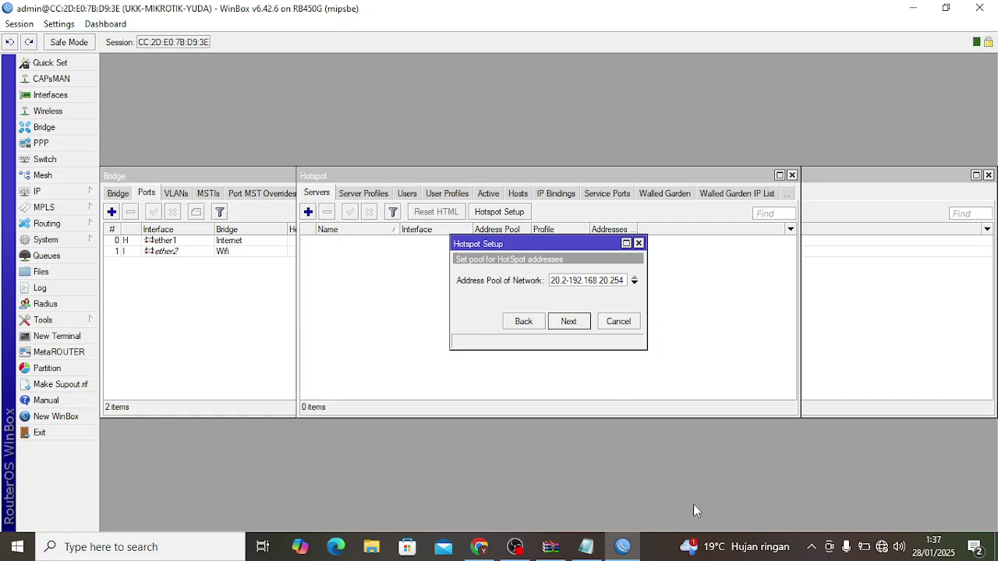
# Step: Add the note '2,3,4,5,6,7,8,9 (Access Point)' below the Wifi address in Notepad
pyautogui.click(585, 547)
pyautogui.press('Return')
pyautogui.press('Return')
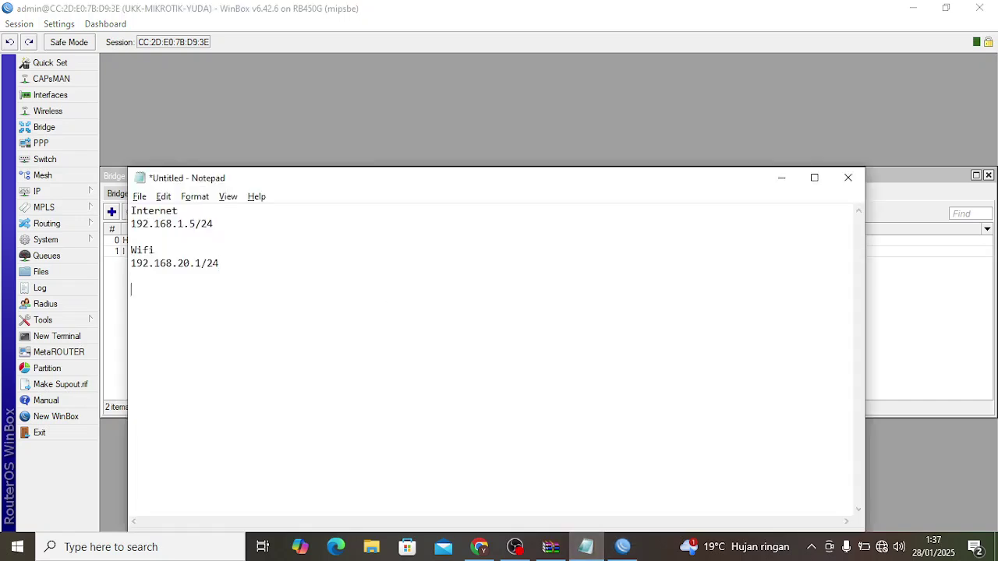
pyautogui.write('2,3,4,5,6,7,8,9 (Acce')
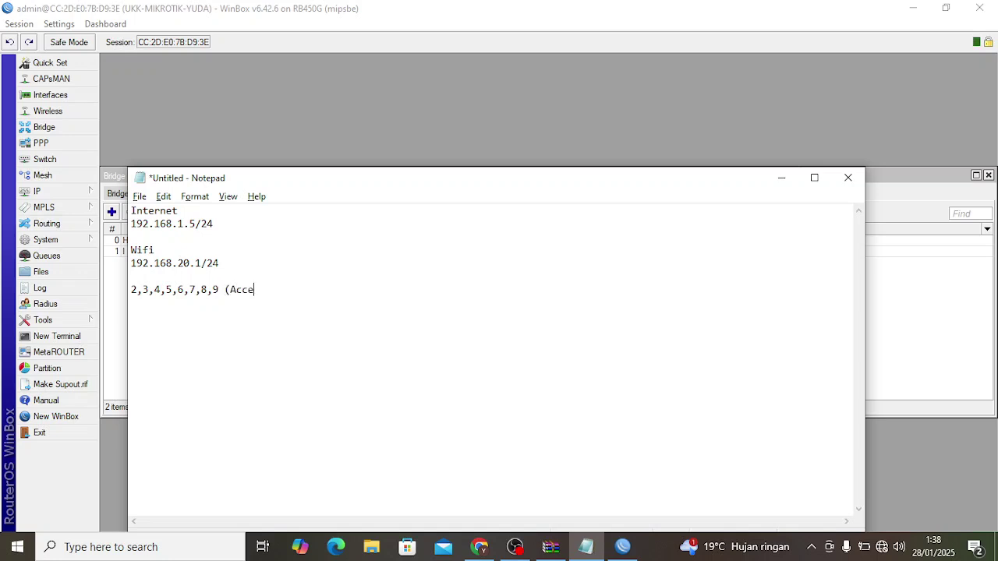
pyautogui.write('ss Point)')
# Step: Change the hotspot pool's starting host number to 10
pyautogui.hotkey('alt', 'Tab')
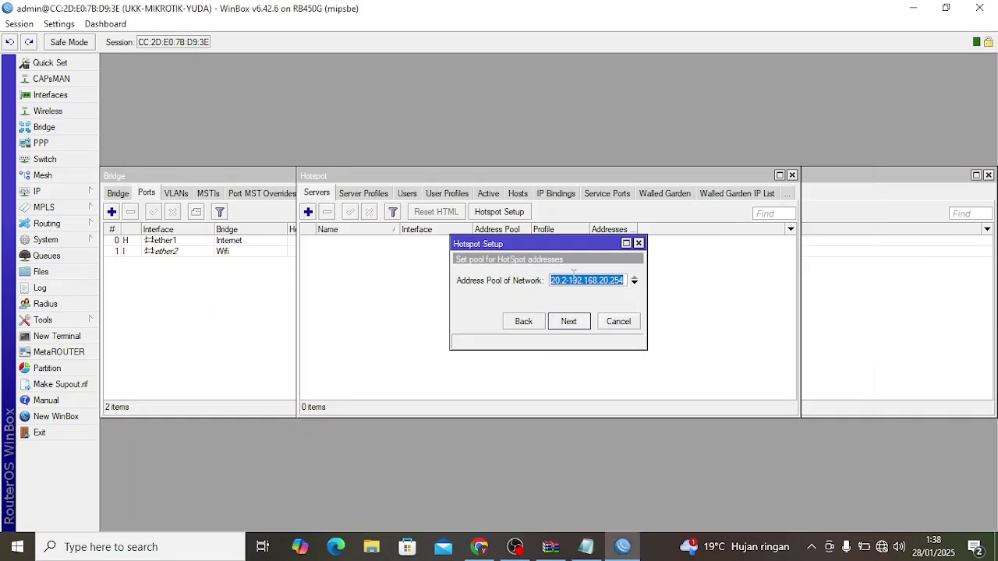
pyautogui.click(569, 280)
pyautogui.press('BackSpace')
pyautogui.write('10')
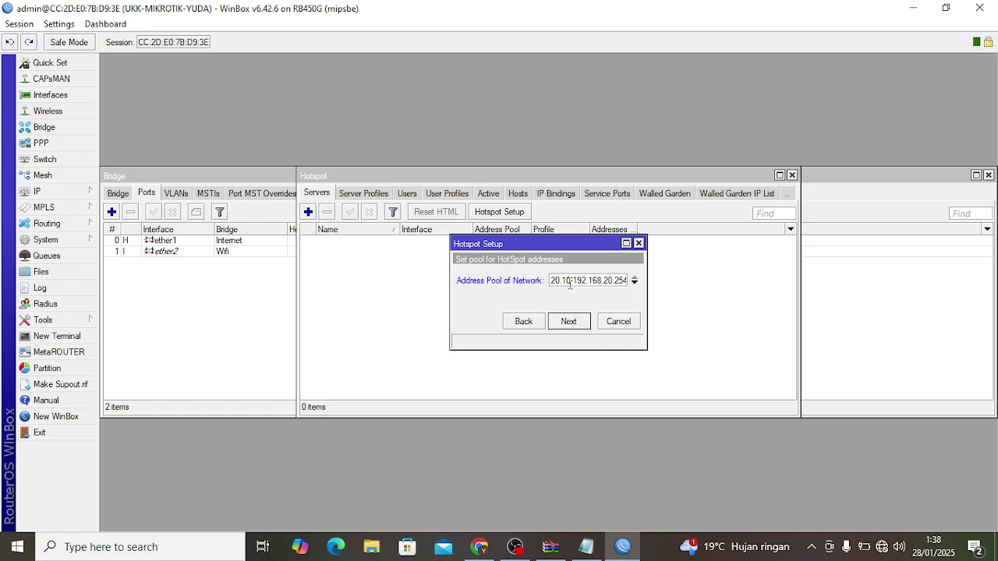
# Step: Add the note '10 - 255 ( Client Wifi )' in Notepad
pyautogui.hotkey('alt', 'Tab')
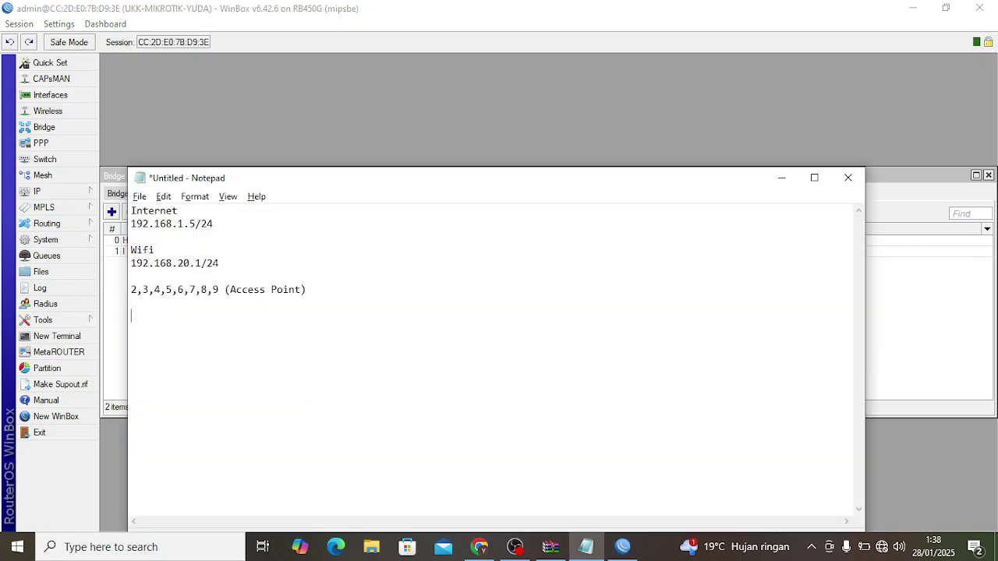
pyautogui.write('10 -255')
pyautogui.click(155, 316)
pyautogui.click(179, 316)
pyautogui.write('( Client Wifi )')
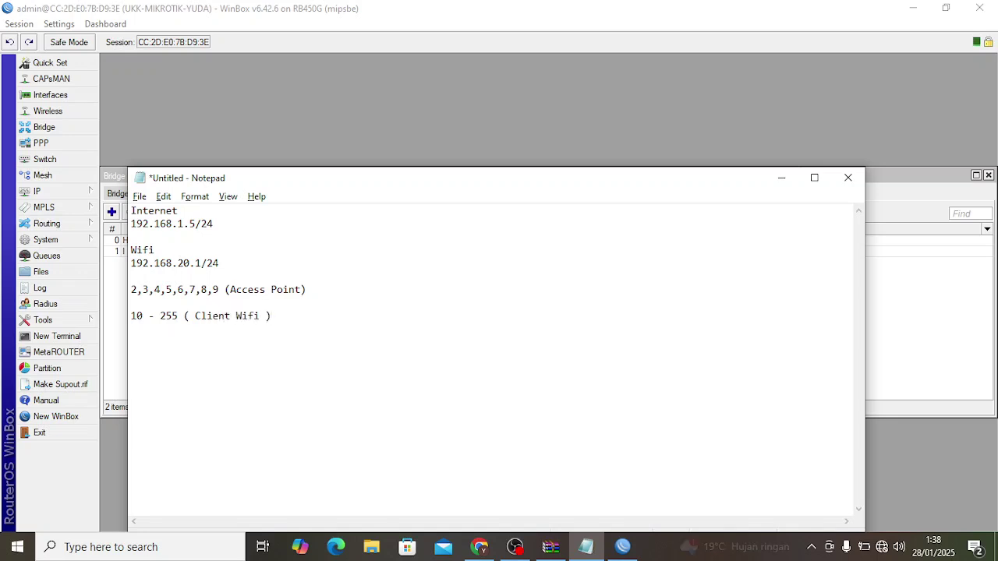
pyautogui.hotkey('alt', 'Tab')
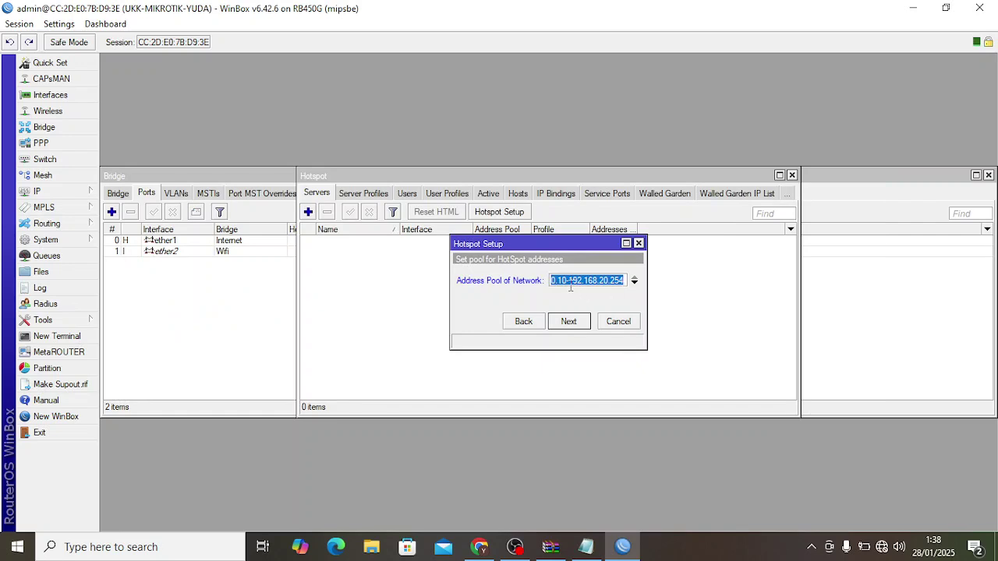
# Step: Set the hotspot address pool to start at 192.168.20.10 and continue
pyautogui.click(570, 285)
pyautogui.press('Left')
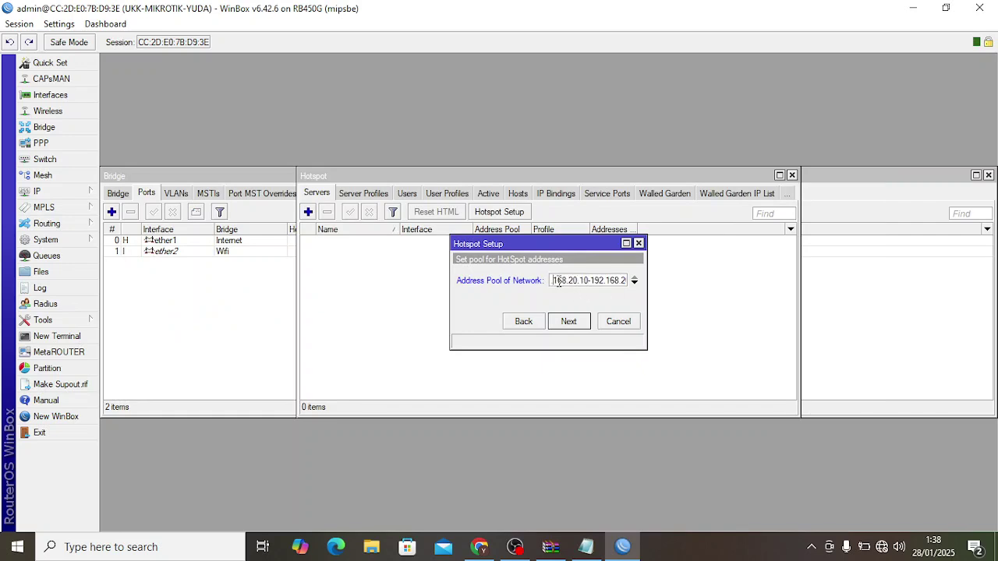
pyautogui.write('1')
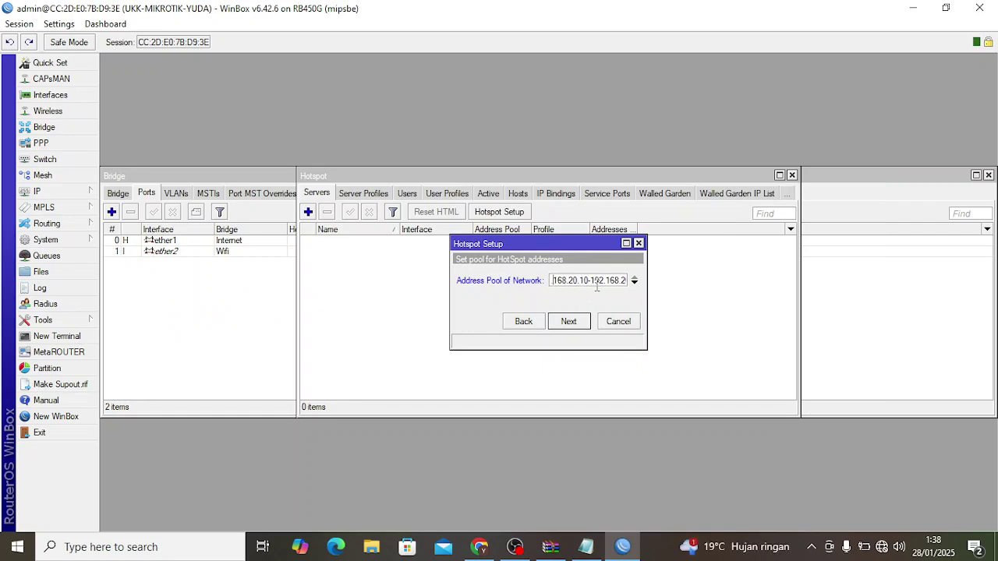
pyautogui.press('Right')
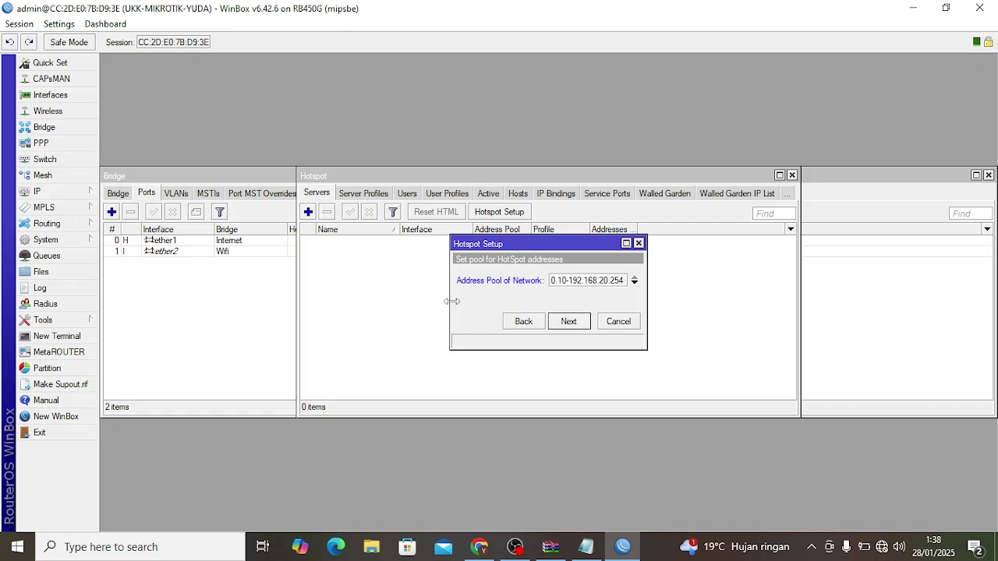
pyautogui.click(565, 331)
# Step: Skip SSL and SMTP, keep DNS 192.168.1.1, set DNS name ukkwifi.com and create the local user
pyautogui.click(576, 325)
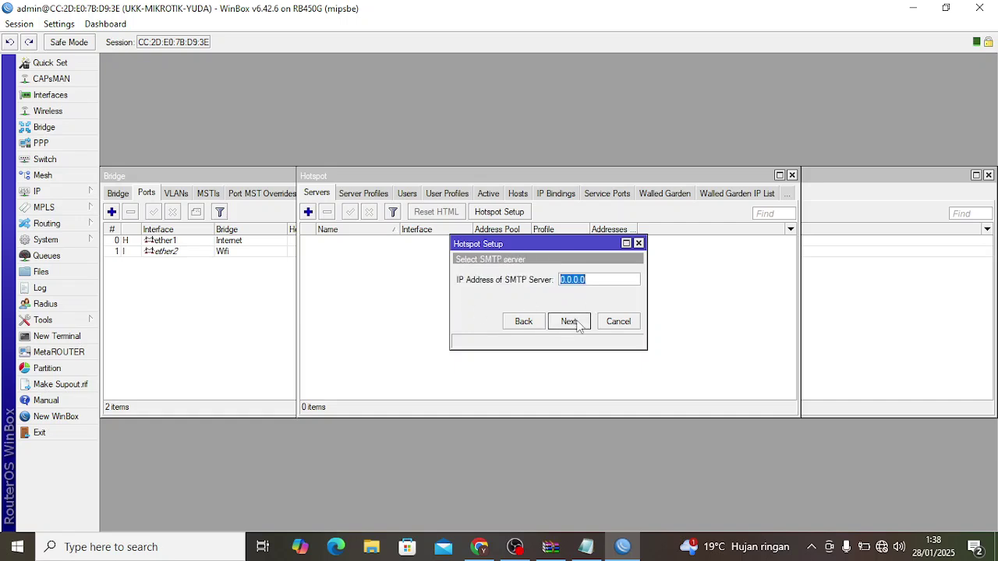
pyautogui.click(577, 325)
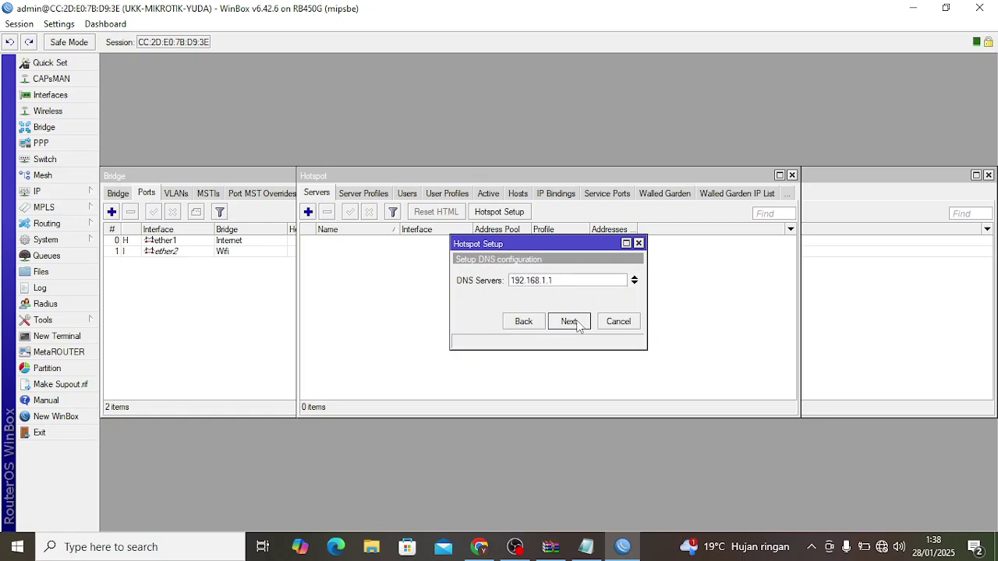
pyautogui.click(576, 325)
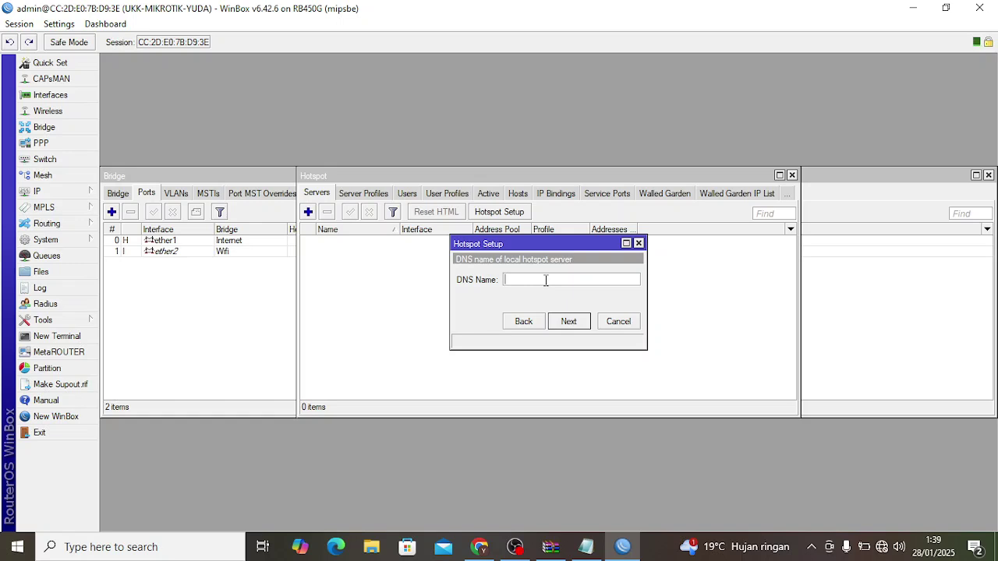
pyautogui.write('ukkwifi.com')
pyautogui.click(568, 328)
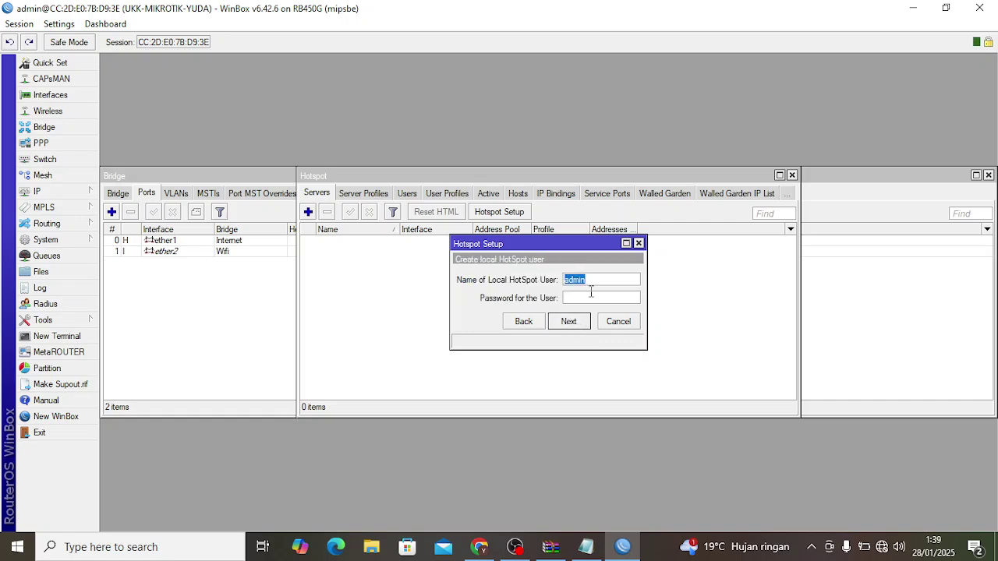
pyautogui.click(575, 329)
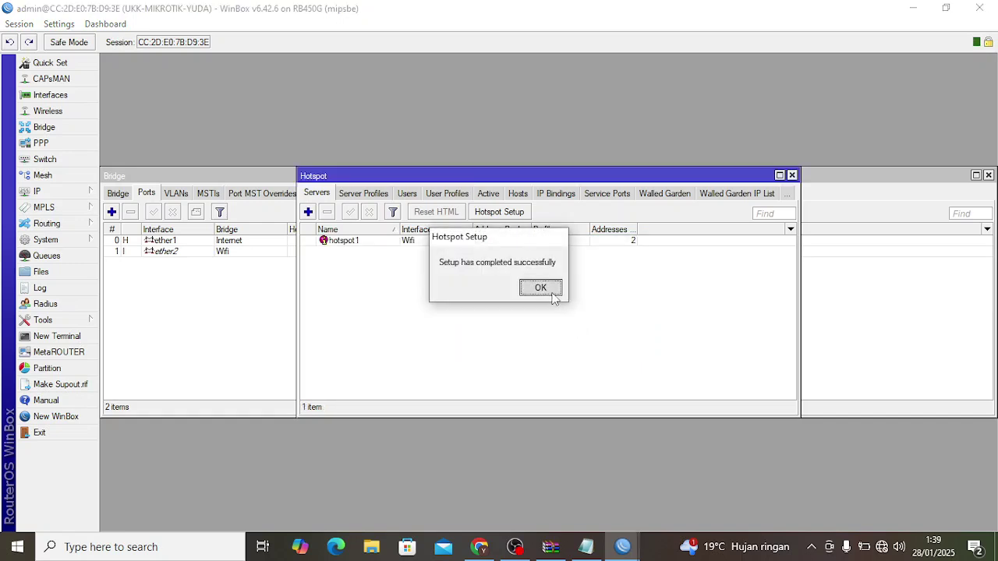
pyautogui.press('Return')
# Step: Change the client range in the notes from 10 - 255 to 10 - 254
pyautogui.click(585, 547)
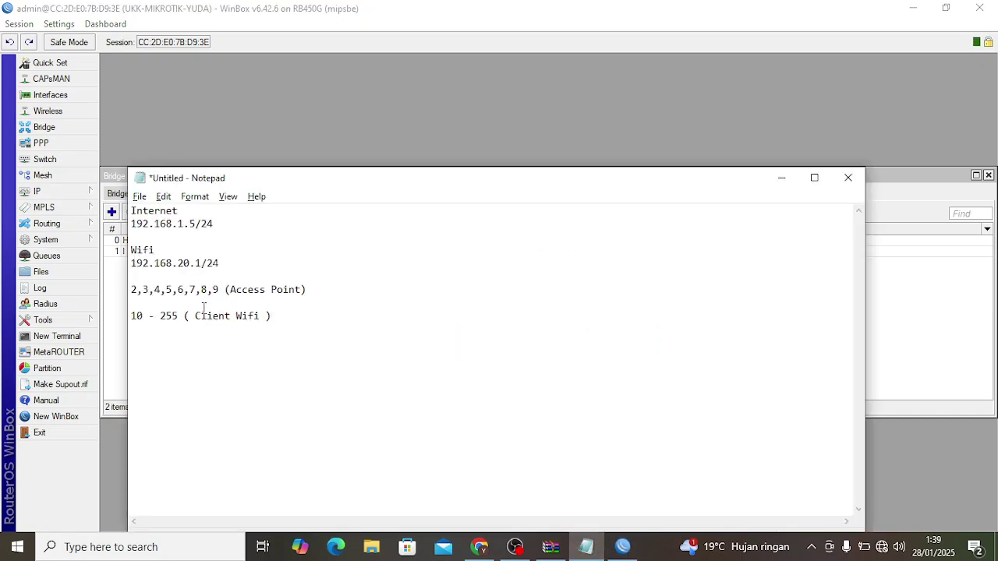
pyautogui.click(179, 317)
pyautogui.press('BackSpace')
pyautogui.write('4')
# Step: Add dashed separator lines below the Internet address and below the Client Wifi line
pyautogui.click(251, 224)
pyautogui.press('Return')
pyautogui.press('Return')
pyautogui.write('----------------------------------')
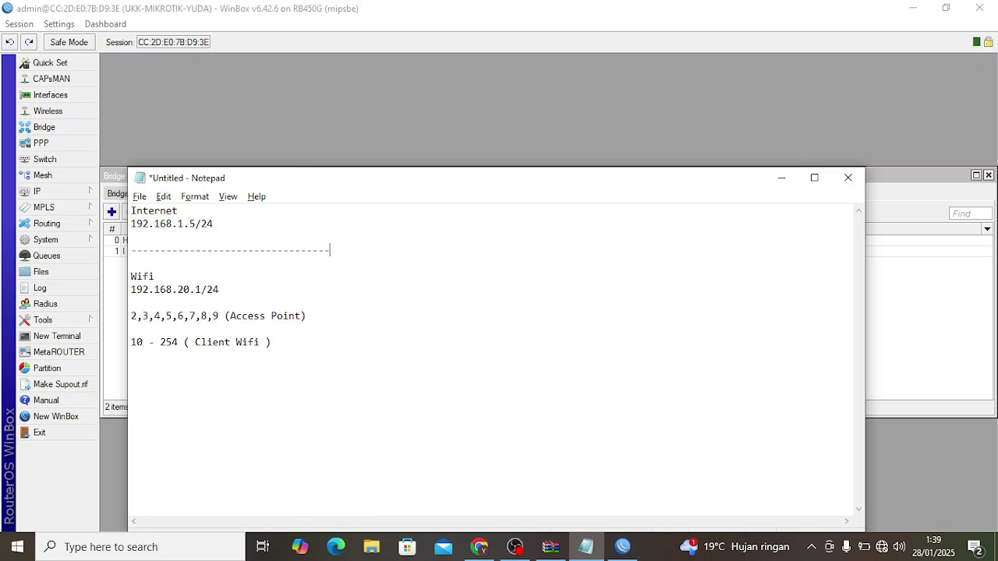
pyautogui.hotkey('shift', 'Left')
pyautogui.hotkey('shift', 'Left')
pyautogui.hotkey('shift', 'Left')
pyautogui.hotkey('shift', 'Left')
pyautogui.hotkey('shift', 'Left')
pyautogui.hotkey('shift', 'Left')
pyautogui.hotkey('shift', 'Left')
pyautogui.hotkey('shift', 'Left')
pyautogui.hotkey('shift', 'Left')
pyautogui.hotkey('shift', 'Left')
pyautogui.hotkey('shift', 'Left')
pyautogui.hotkey('shift', 'Left')
pyautogui.hotkey('shift', 'Left')
pyautogui.hotkey('shift', 'Left')
pyautogui.hotkey('shift', 'Left')
pyautogui.hotkey('shift', 'Left')
pyautogui.hotkey('shift', 'Left')
pyautogui.hotkey('shift', 'Left')
pyautogui.hotkey('shift', 'Left')
pyautogui.hotkey('shift', 'Left')
pyautogui.hotkey('ctrl', 'c')
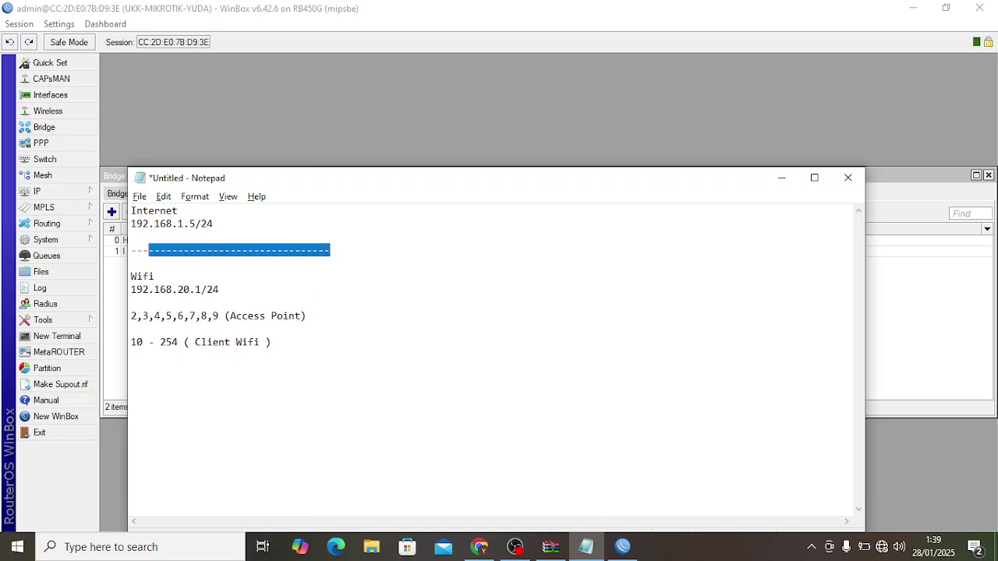
pyautogui.click(291, 341)
pyautogui.press('Return')
pyautogui.hotkey('ctrl', 'v')
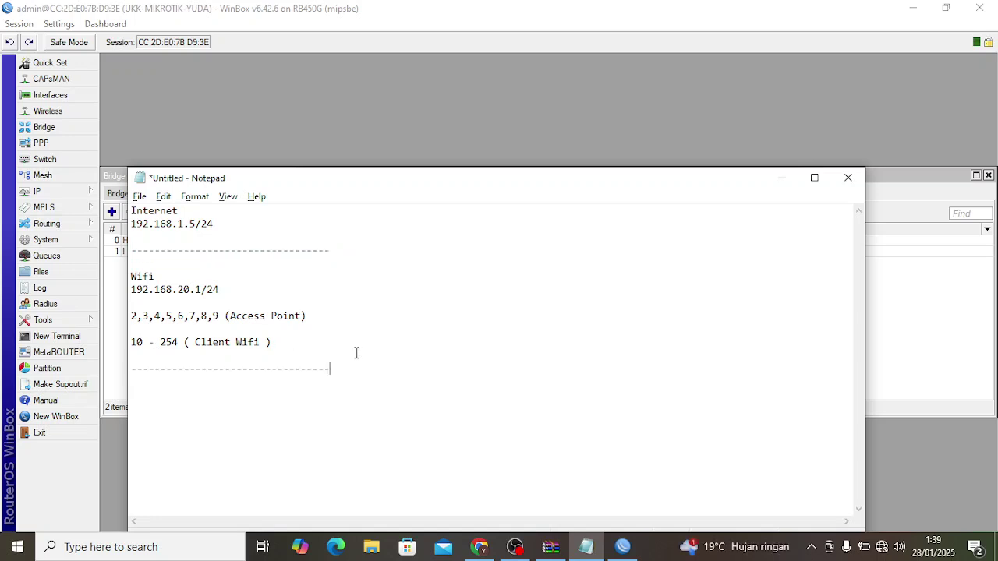
pyautogui.hotkey('alt', 'Tab')
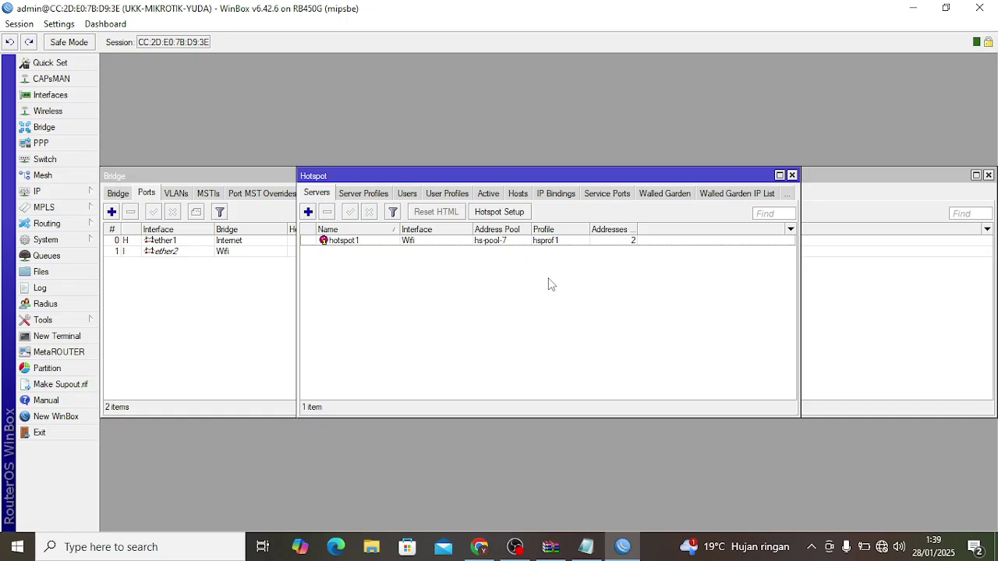
# Step: In the Canva 'topologi ukk' design, draw the connector from the MikroTik router to the PC
pyautogui.click(480, 547)
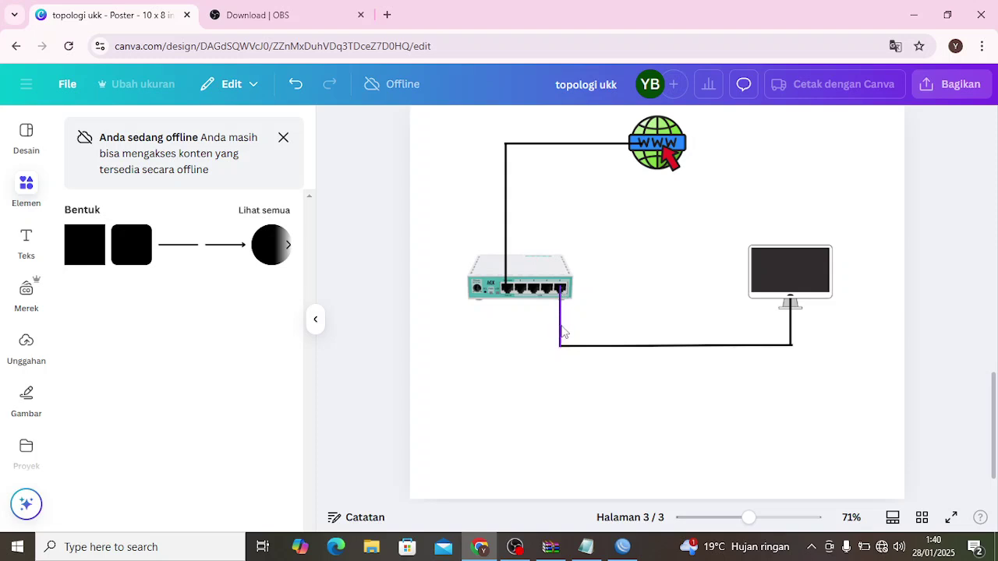
pyautogui.moveTo(563, 333); pyautogui.dragTo(523, 325)
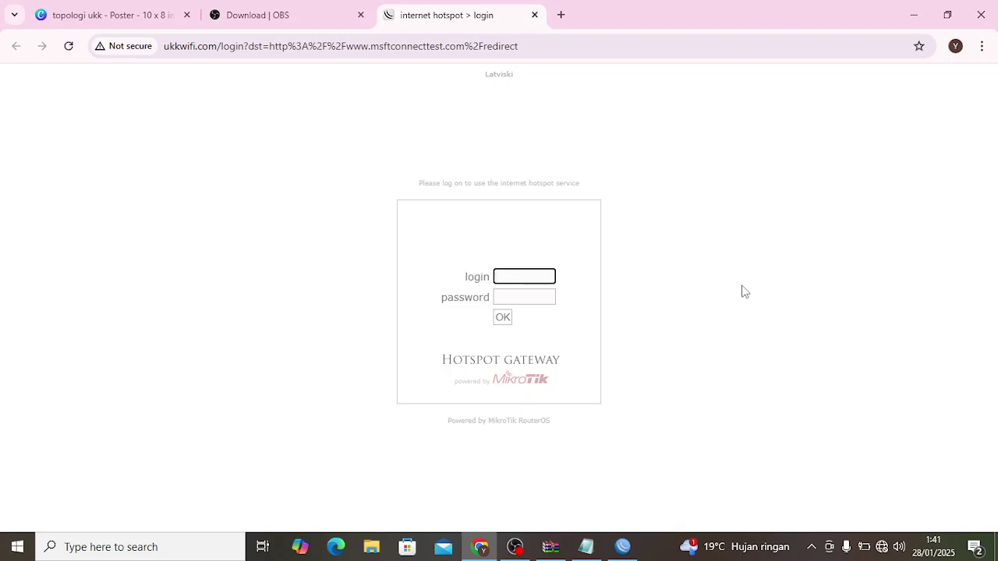
# Step: Sign in on the MikroTik Hotspot login page with the hotspot username and password
pyautogui.write('admin')
pyautogui.press('Tab')
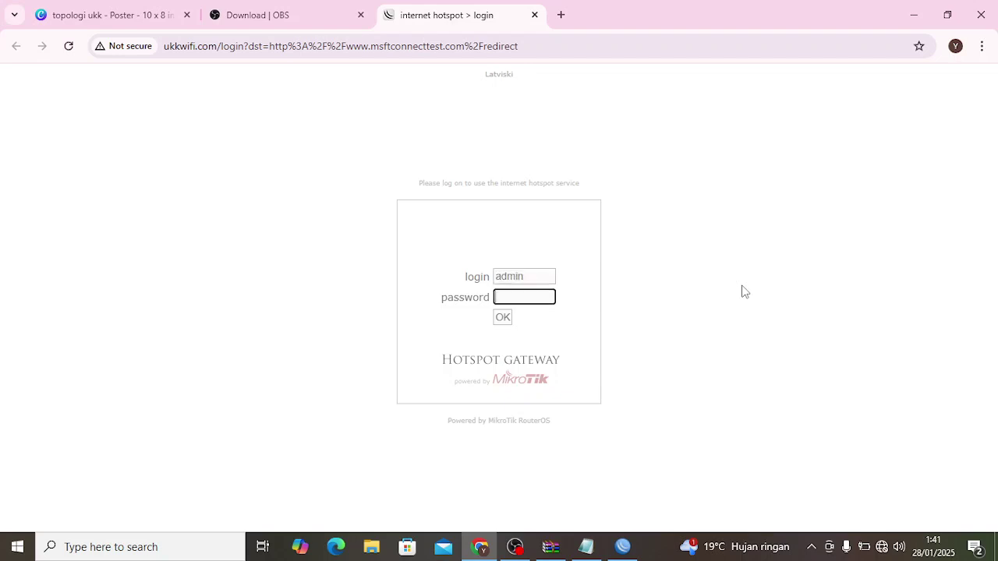
pyautogui.click(503, 317)
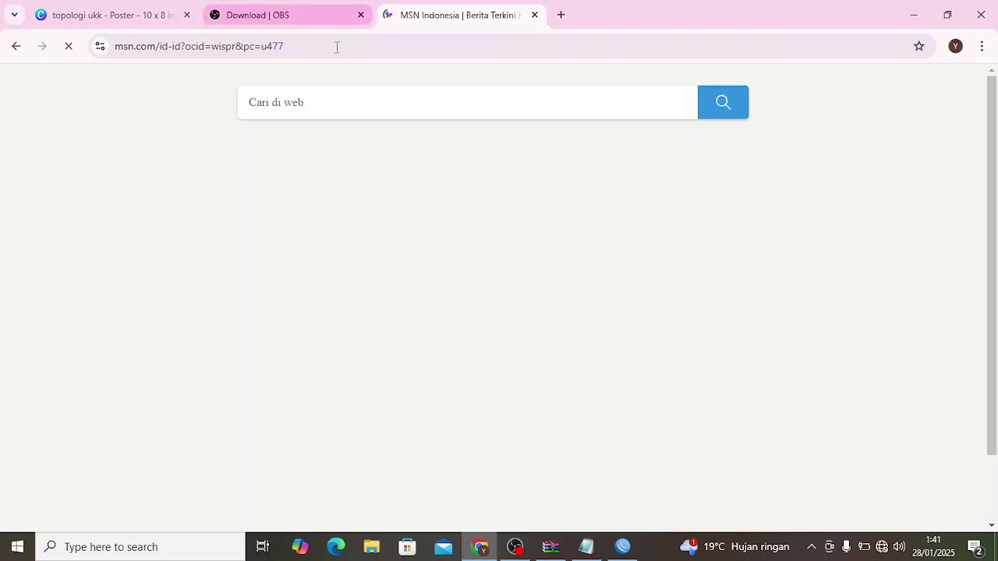
# Step: Browse to youtube.com to confirm the hotspot client has internet access
pyautogui.click(336, 47)
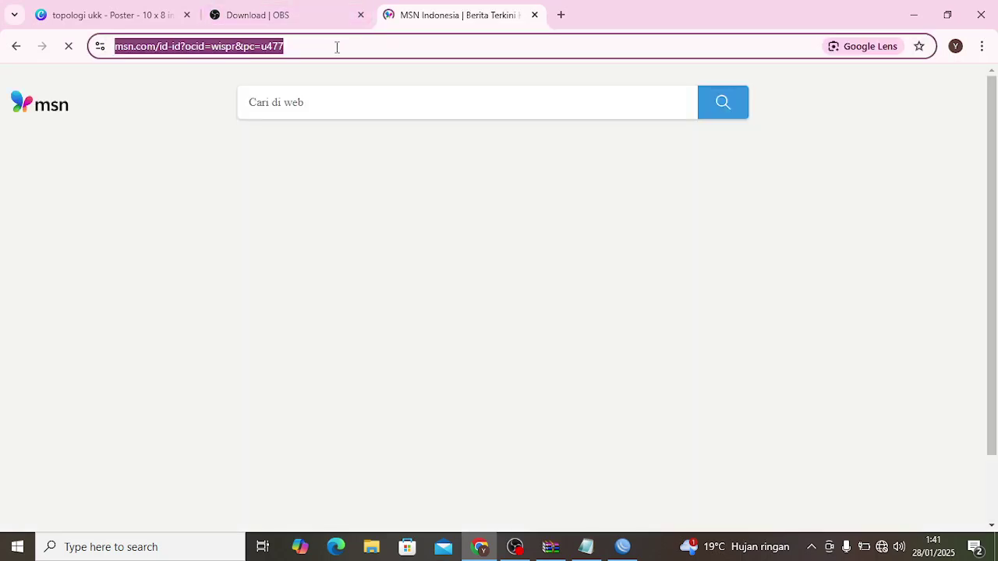
pyautogui.write('you')
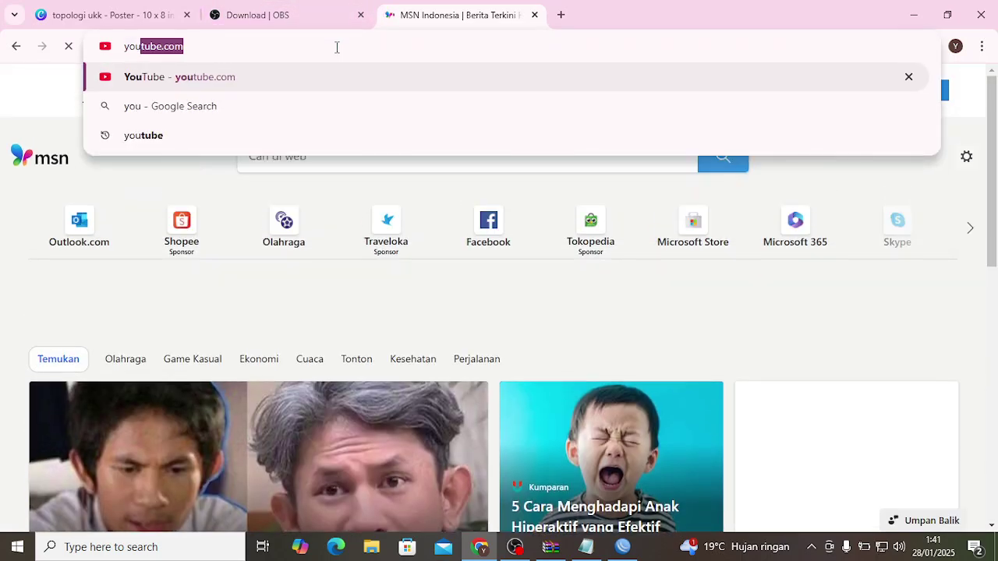
pyautogui.press('Return')
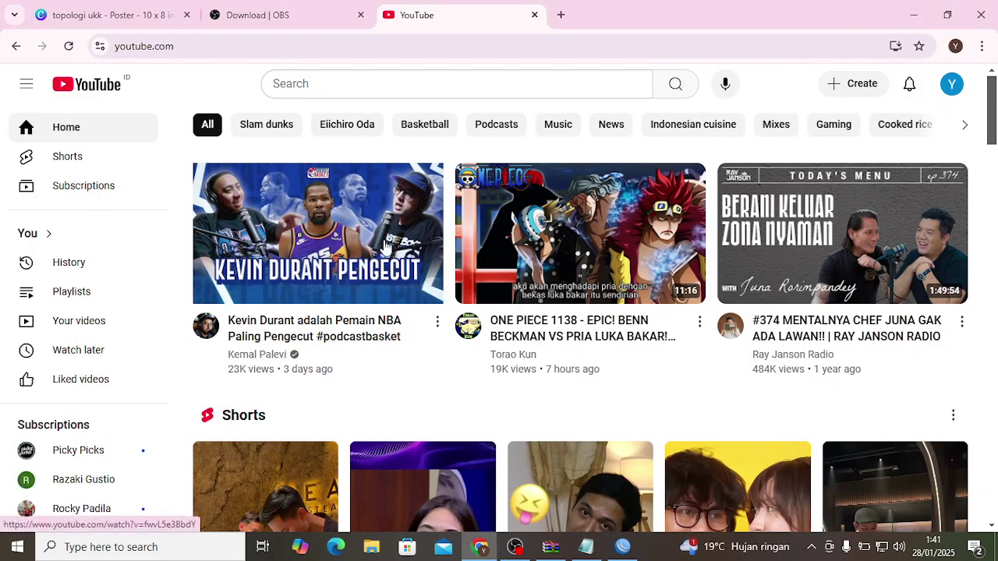
# Step: Minimise WinBox and close the YouTube video tab so the OBS download page shows
pyautogui.moveTo(360, 258)
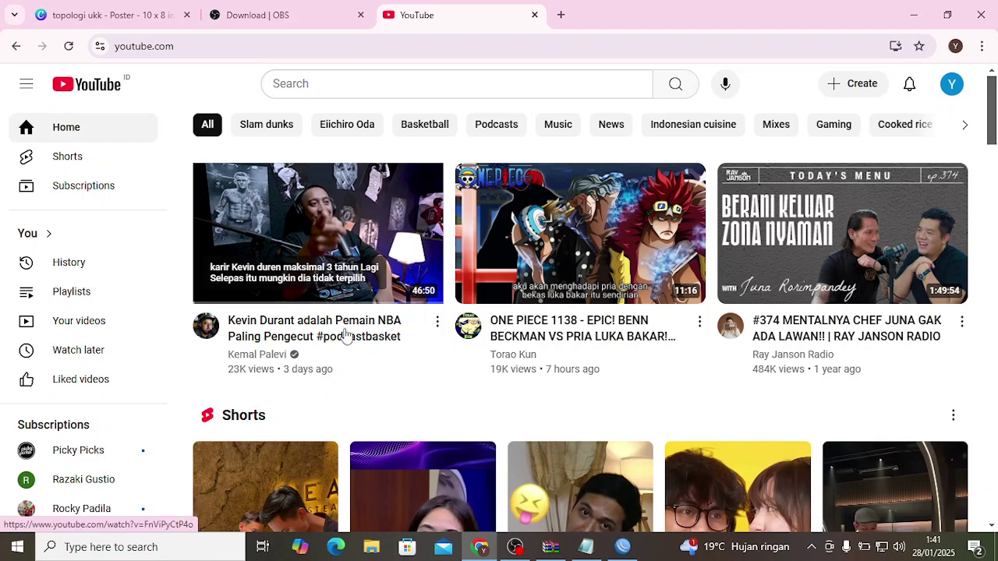
pyautogui.moveTo(633, 555)
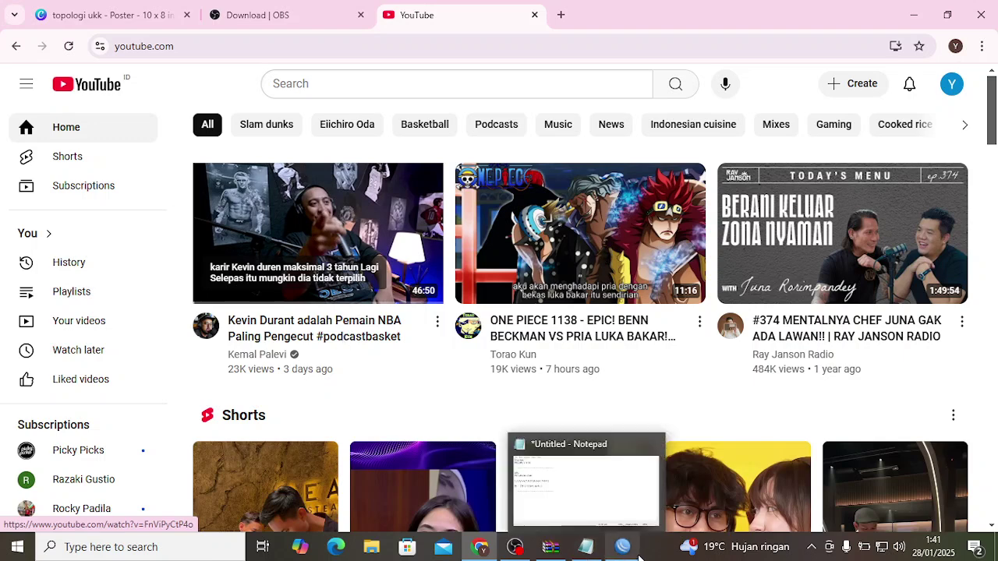
pyautogui.click(633, 554)
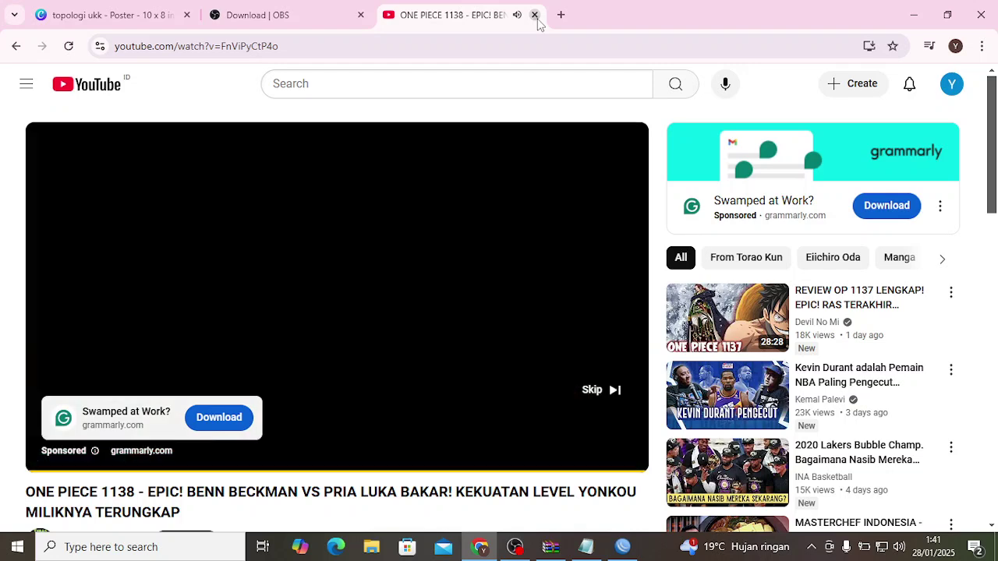
pyautogui.click(535, 16)
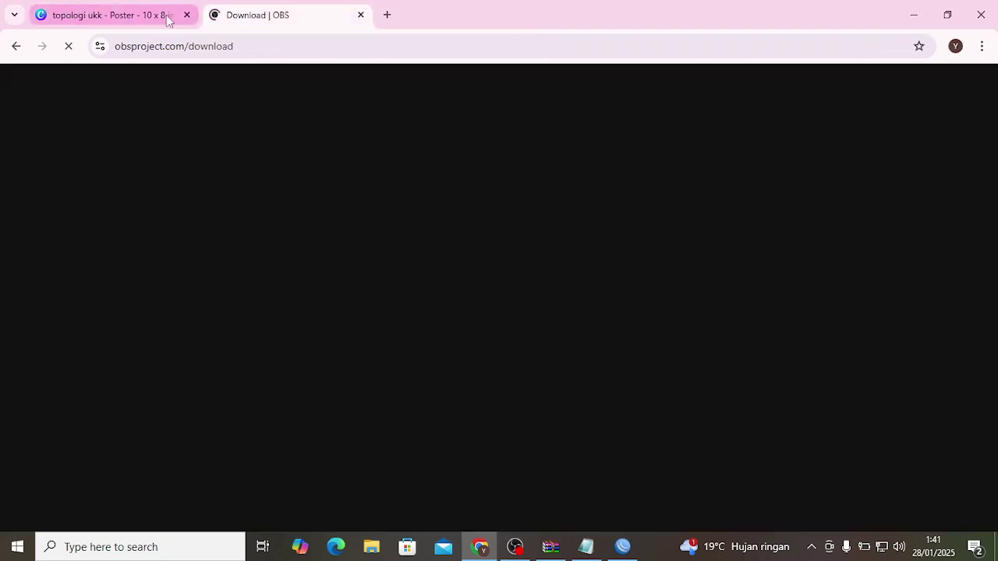
# Step: Close the OBS tab and drag the loose vertical cable under the router to meet the PC line
pyautogui.click(360, 15)
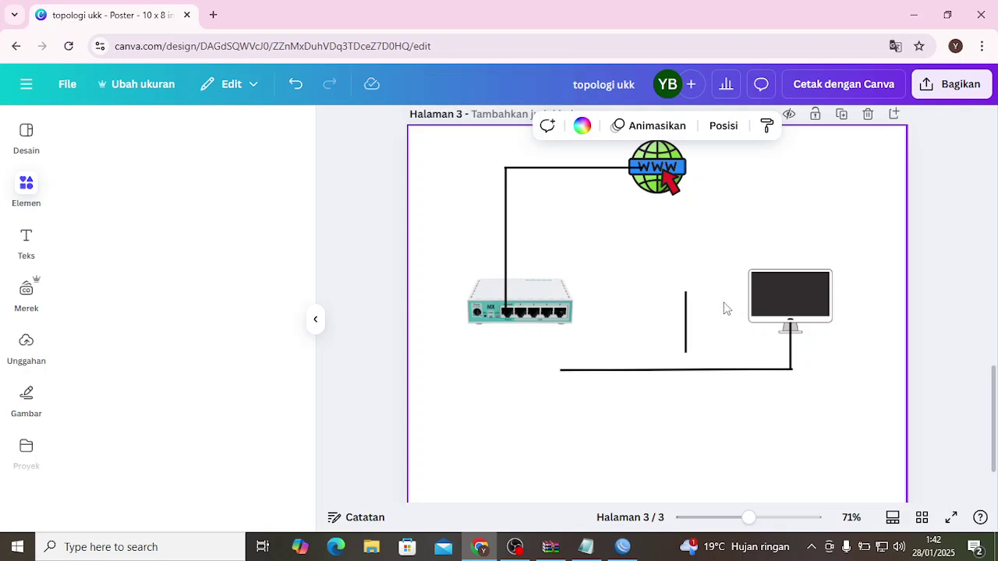
pyautogui.click(686, 329)
pyautogui.moveTo(686, 329); pyautogui.dragTo(520, 369)
pyautogui.click(572, 370)
pyautogui.click(586, 410)
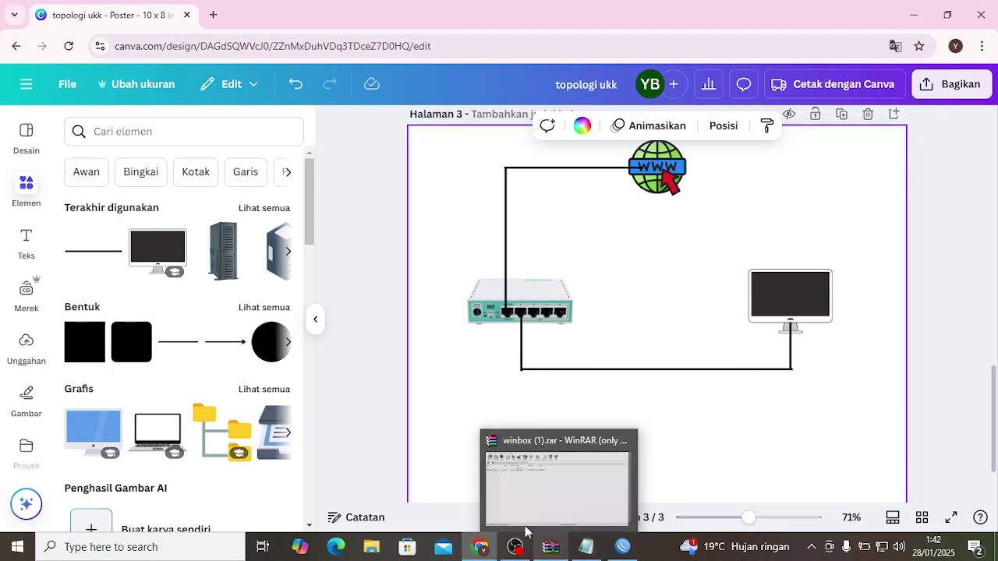
# Step: Load the hotspot status page at 192.168.20.1 in a new browser tab
pyautogui.click(214, 15)
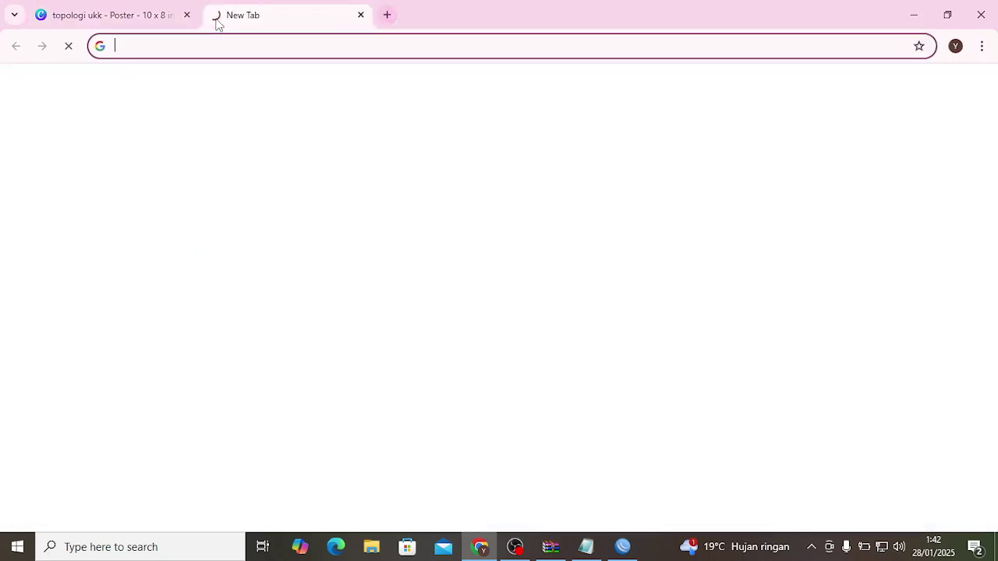
pyautogui.click(237, 49)
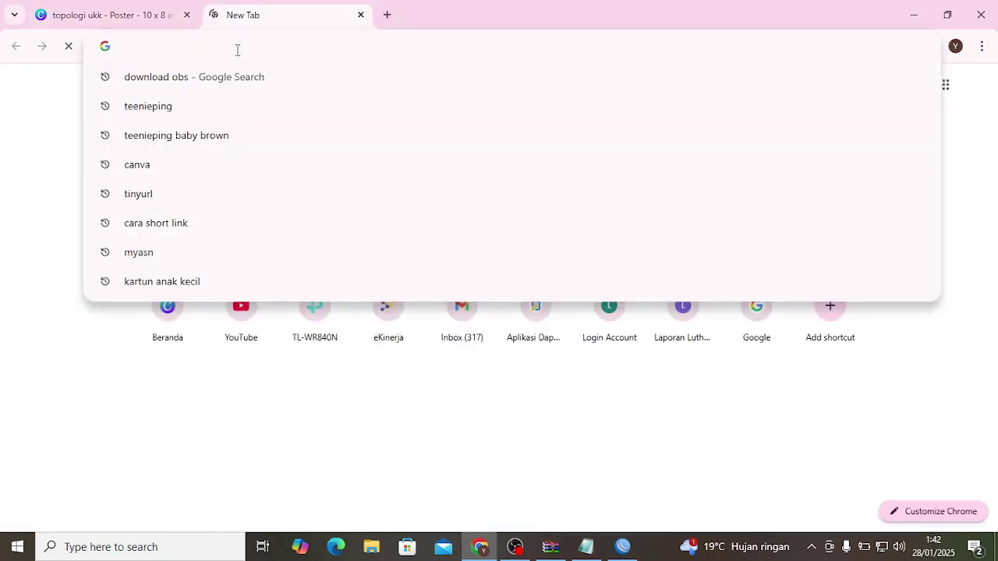
pyautogui.click(585, 547)
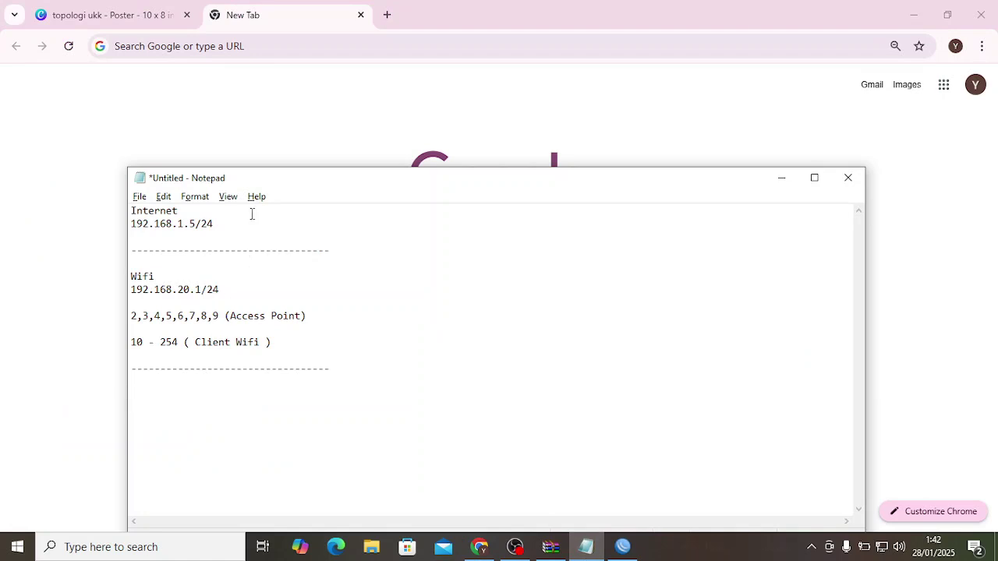
pyautogui.click(236, 46)
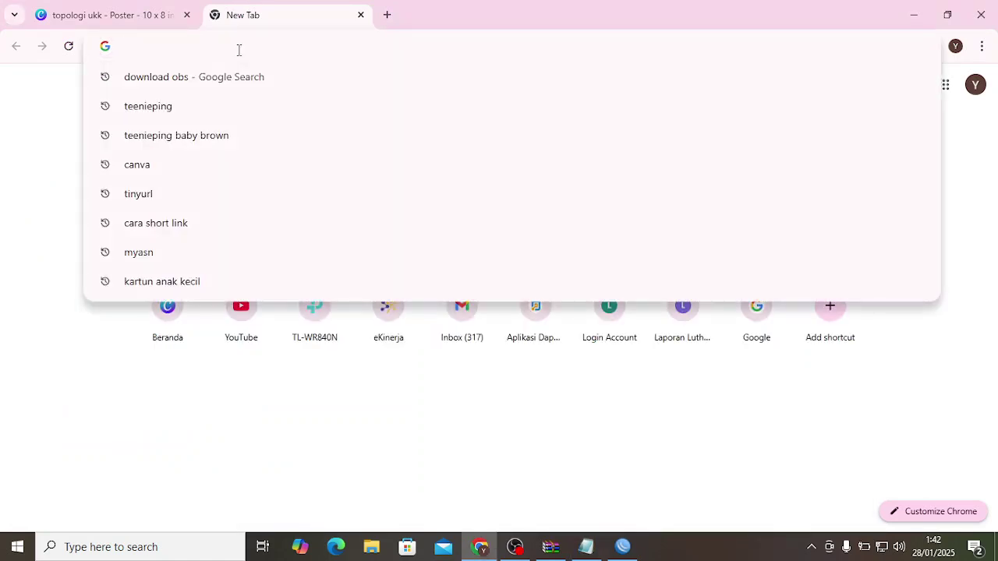
pyautogui.write('192.168.20.1')
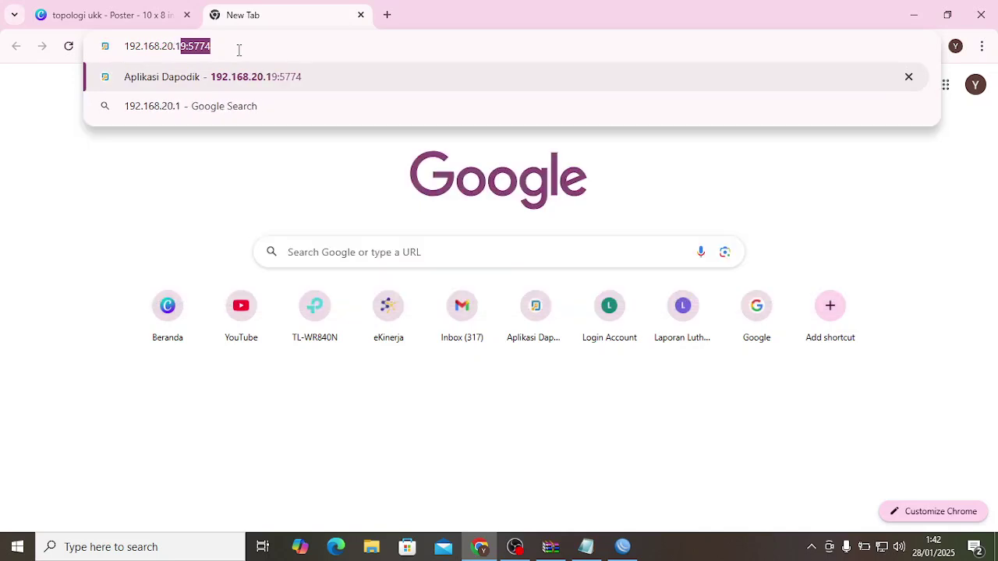
pyautogui.press('Delete')
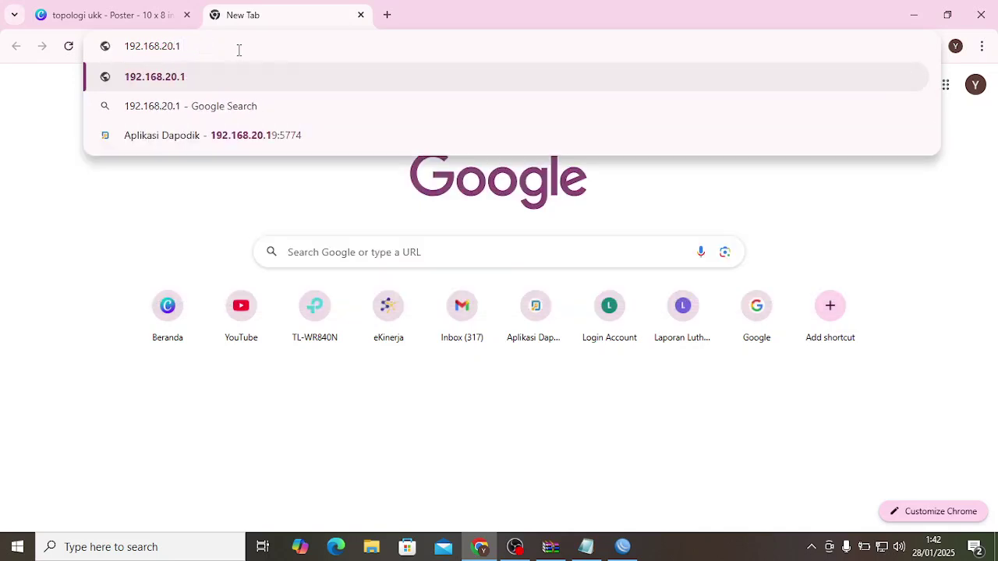
pyautogui.press('Return')
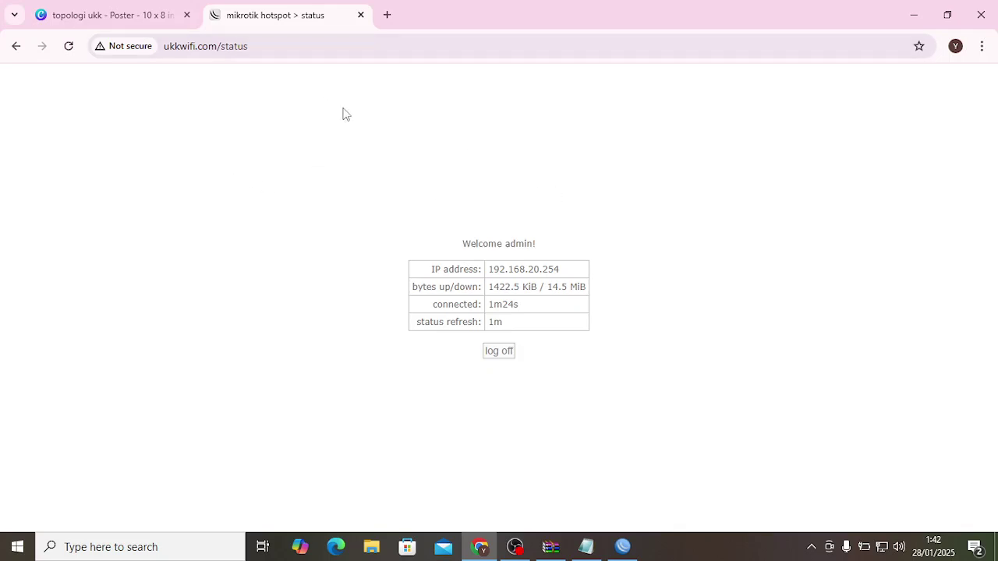
# Step: Load ukkwifi.com in another tab, then close both hotspot status tabs
pyautogui.click(386, 15)
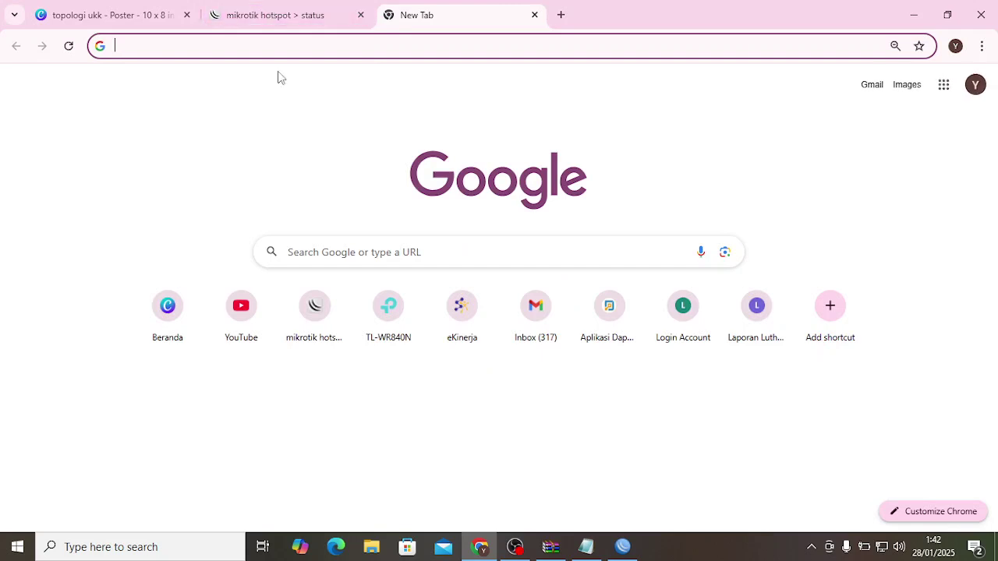
pyautogui.write('ukkwifi')
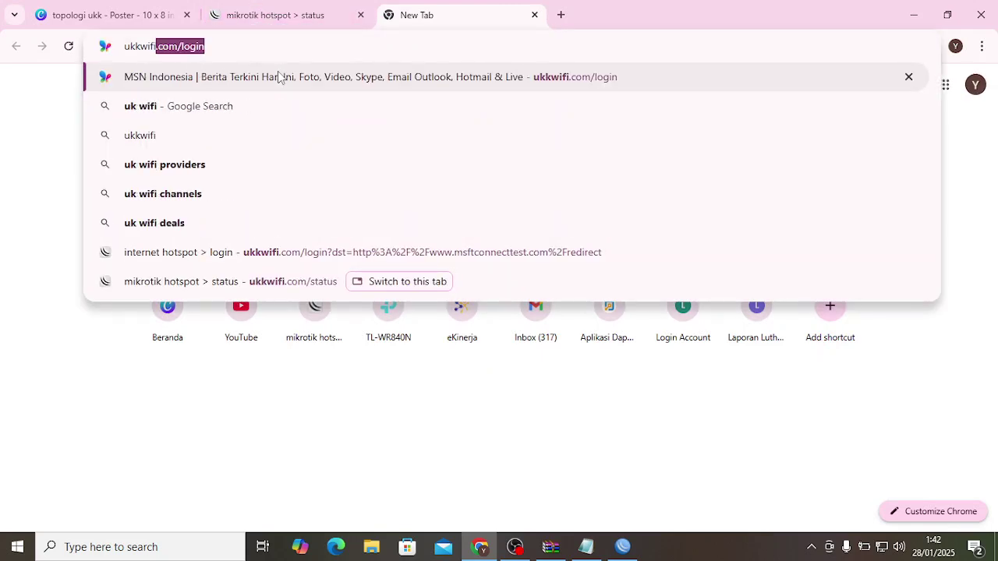
pyautogui.write('.com')
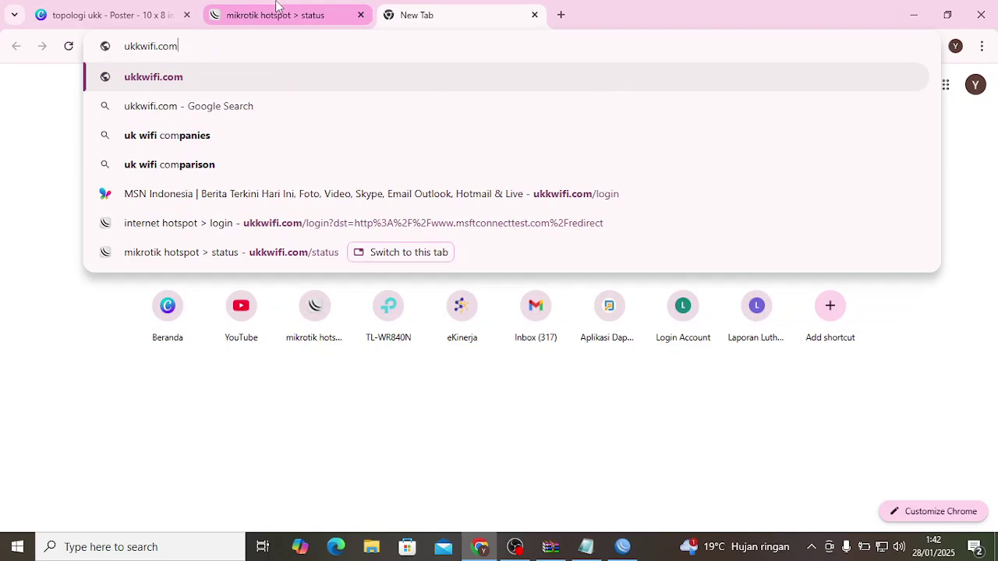
pyautogui.click(277, 6)
pyautogui.click(390, 14)
pyautogui.press('Return')
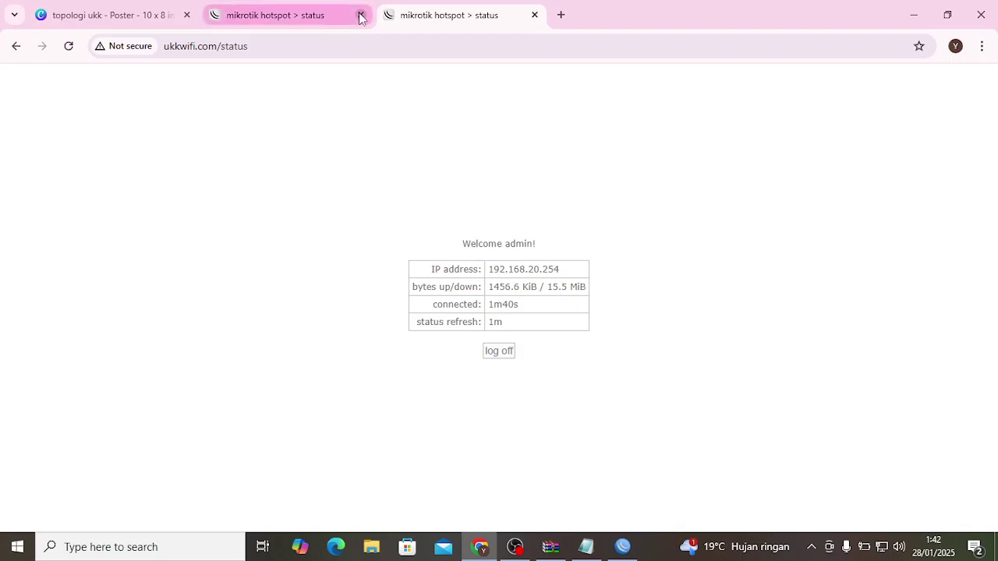
pyautogui.click(361, 15)
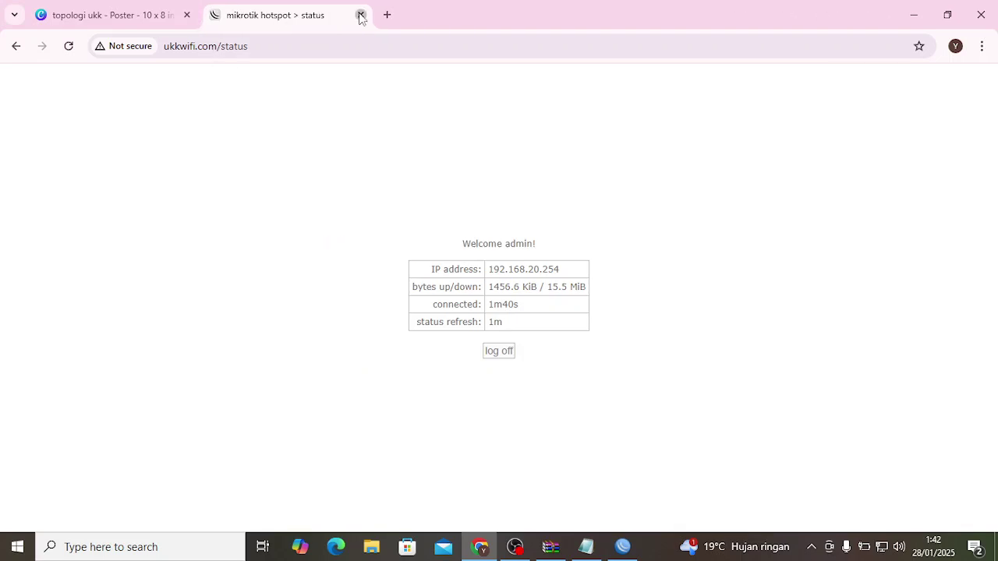
pyautogui.click(361, 15)
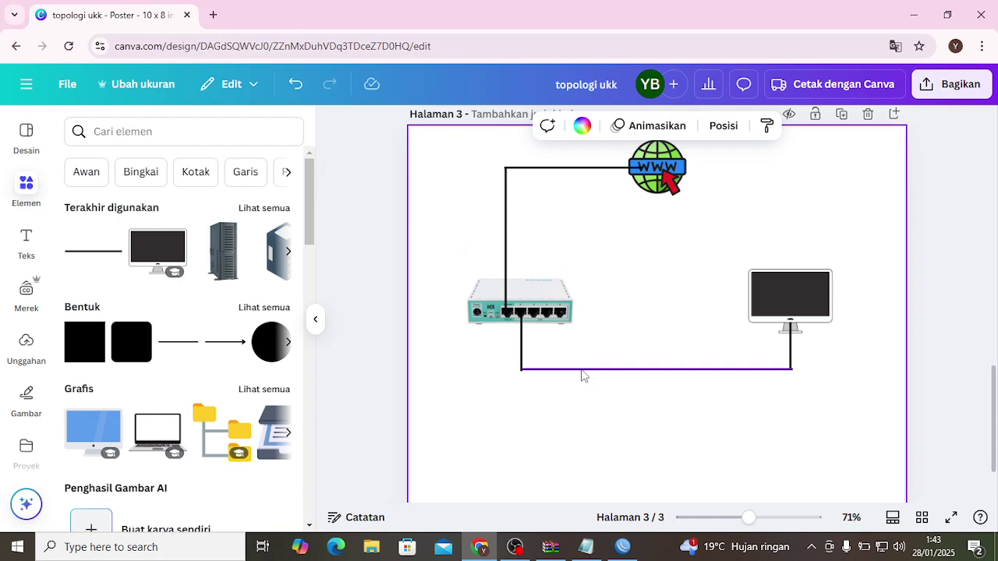
# Step: Insert blank lines below the Client Wifi range in the network notes
pyautogui.click(586, 553)
pyautogui.click(307, 343)
pyautogui.press('Return')
pyautogui.press('Return')
pyautogui.press('Return')
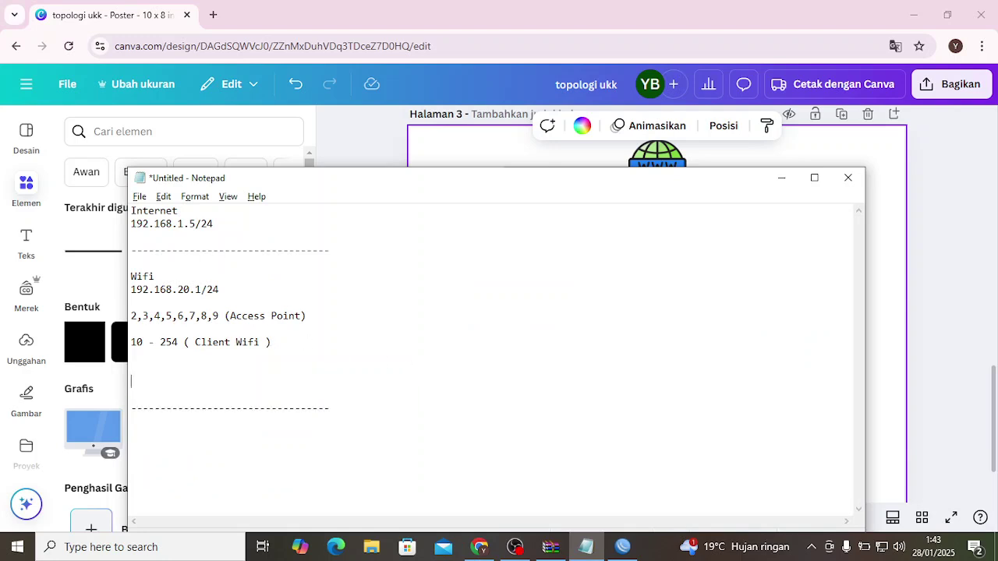
pyautogui.click(623, 549)
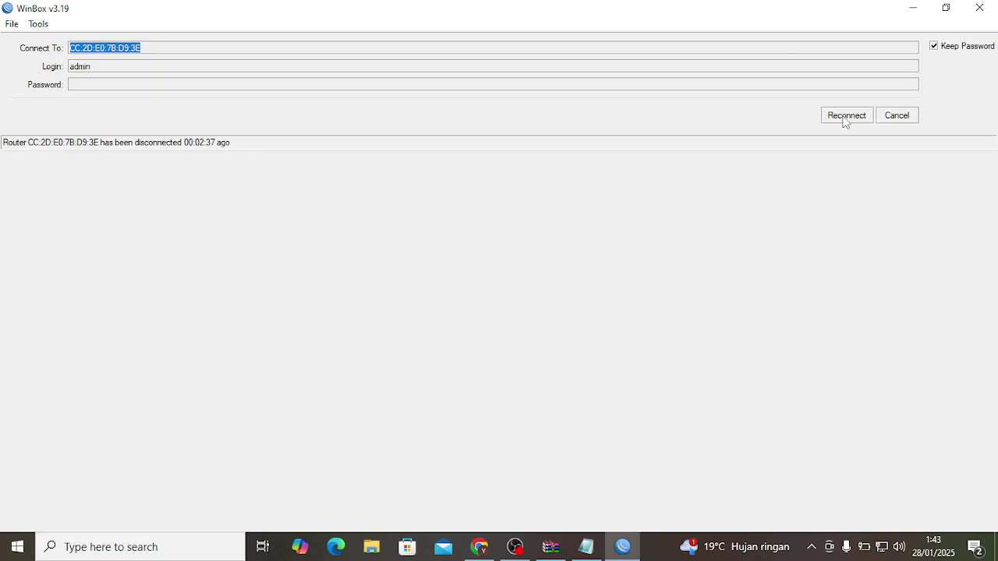
# Step: Cancel the stalled reconnect, connect to the RB450G neighbour at 192.168.20.1, and maximise its window
pyautogui.click(844, 117)
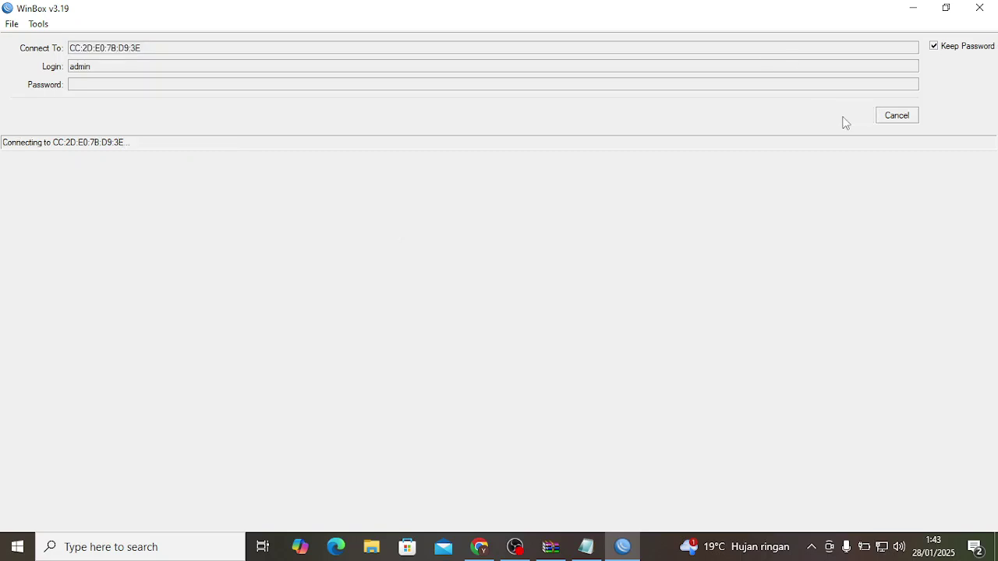
pyautogui.click(908, 118)
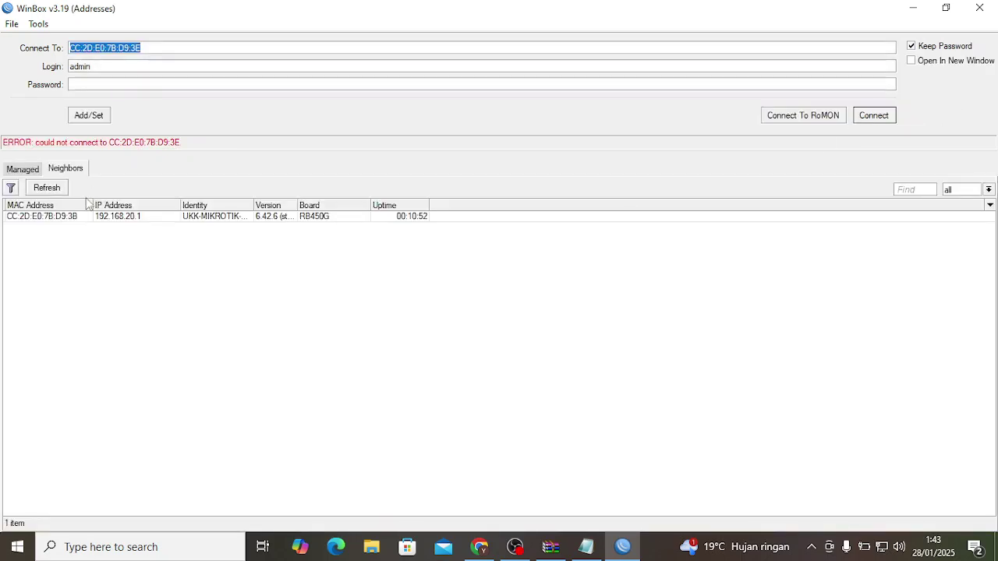
pyautogui.click(64, 218)
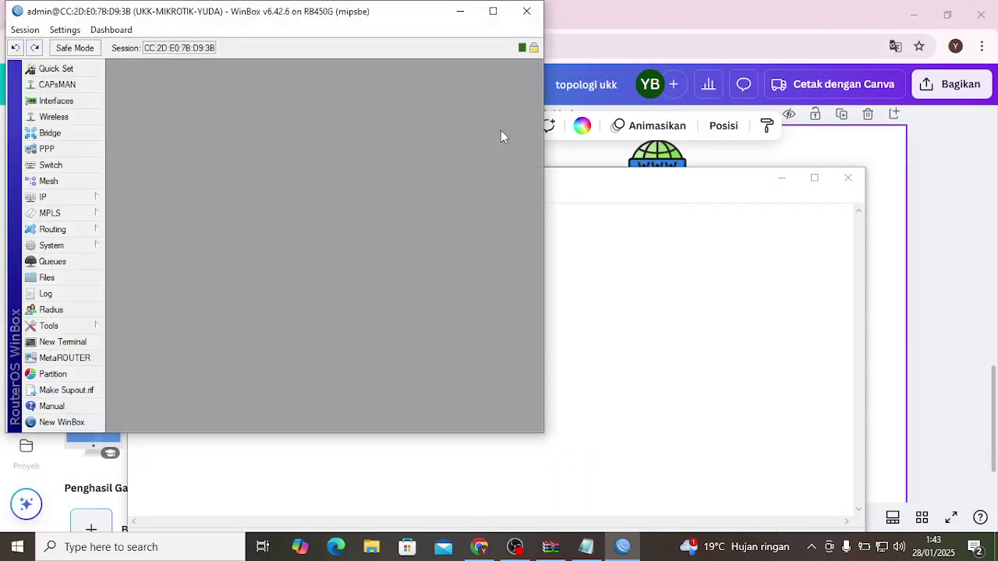
pyautogui.click(492, 13)
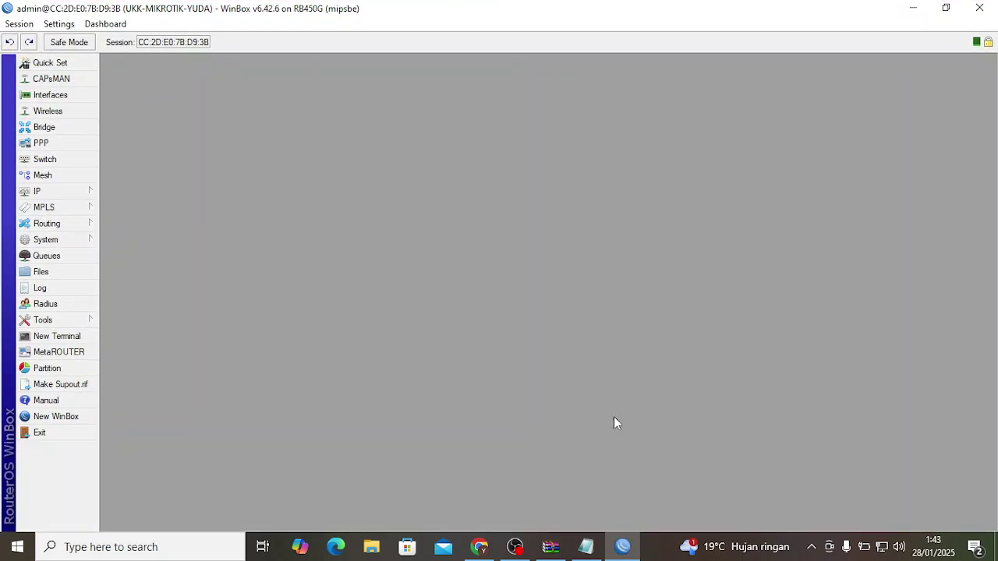
# Step: Add a 'User Profiles' heading under Client Wifi and type 'Pimpinan = 5M/5M' beneath it
pyautogui.click(585, 546)
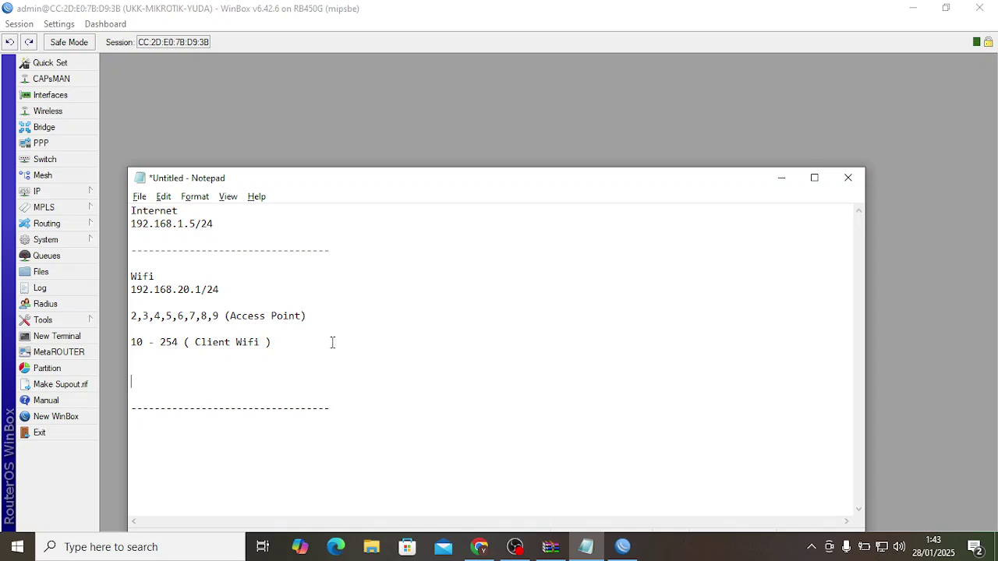
pyautogui.write('User ')
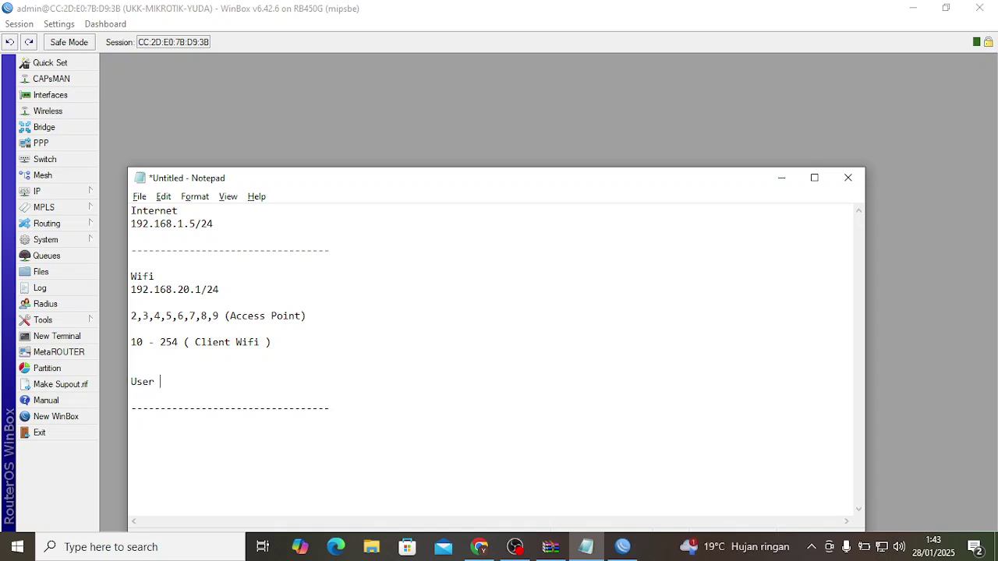
pyautogui.write('profiles')
pyautogui.press('Left')
pyautogui.press('Left')
pyautogui.press('Left')
pyautogui.press('Left')
pyautogui.press('Left')
pyautogui.press('Left')
pyautogui.press('Left')
pyautogui.press('BackSpace')
pyautogui.write('P')
pyautogui.press('Right')
pyautogui.press('Right')
pyautogui.press('Right')
pyautogui.press('Right')
pyautogui.press('Right')
pyautogui.press('Return')
pyautogui.press('Return')
pyautogui.write('Pimpinan')
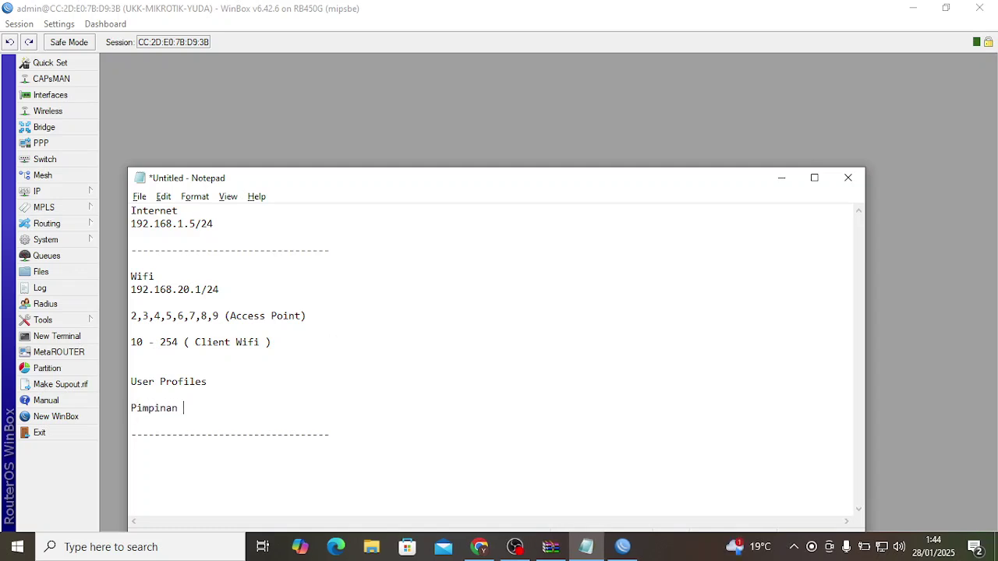
pyautogui.write(' =')
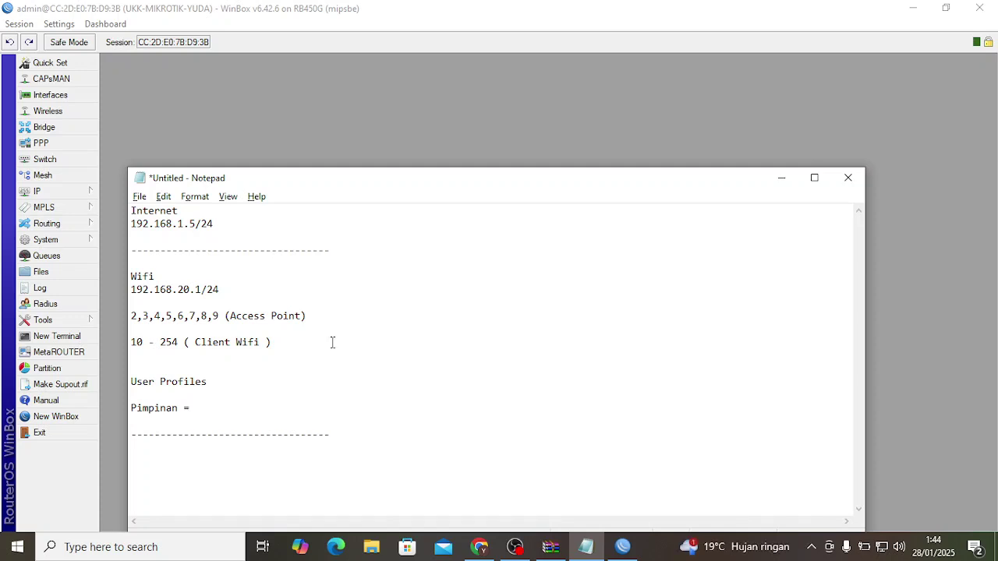
pyautogui.write(' 5M/5M')
# Step: Add the 'karyawan = 2M/4M' line and append '=' and a user name to the profile lines
pyautogui.press('Return')
pyautogui.write('karyawan = 2M')
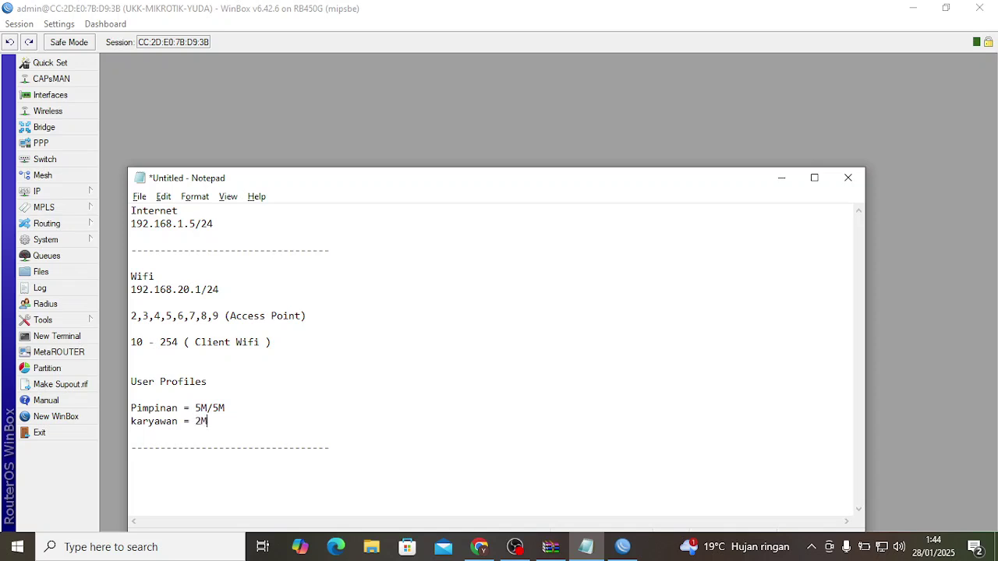
pyautogui.write('/4M')
pyautogui.press('Up')
pyautogui.write('->')
pyautogui.press('BackSpace')
pyautogui.press('BackSpace')
pyautogui.write('= elon')
pyautogui.press('Down')
pyautogui.write('=')
pyautogui.write('figarland')
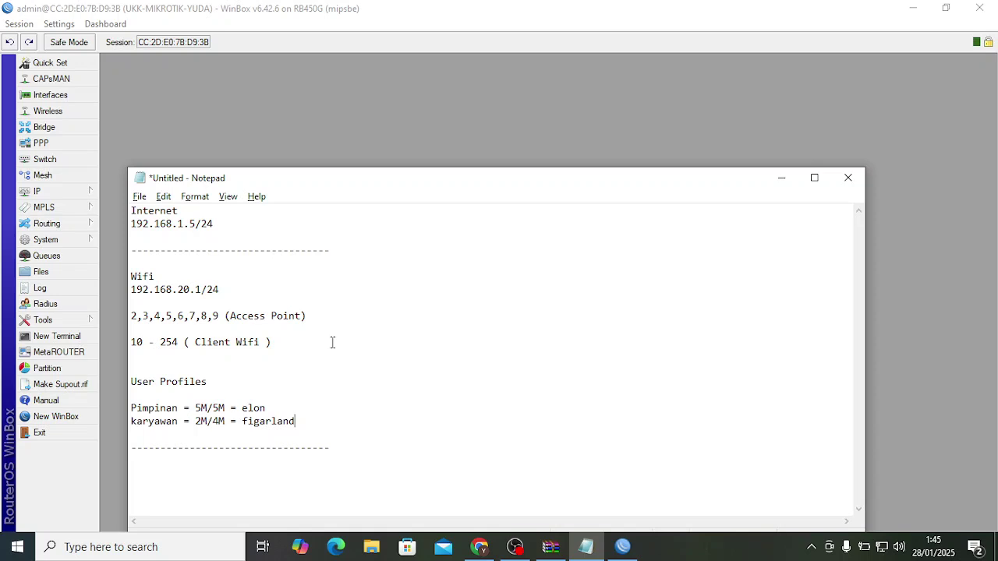
pyautogui.click(251, 105)
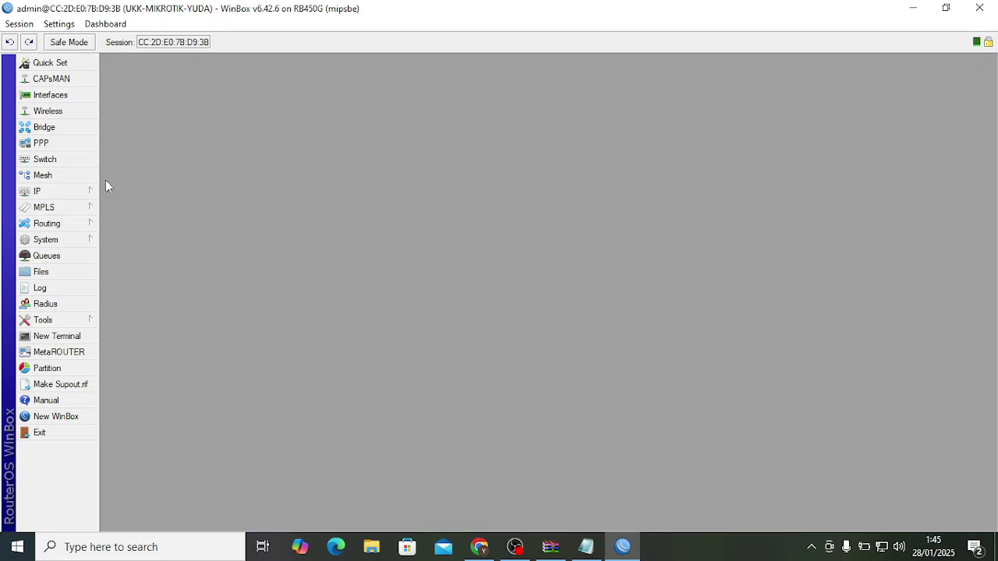
# Step: In IP > Hotspot User Profiles, add the pimpinan profile with a 5M/5M rate limit
pyautogui.click(85, 195)
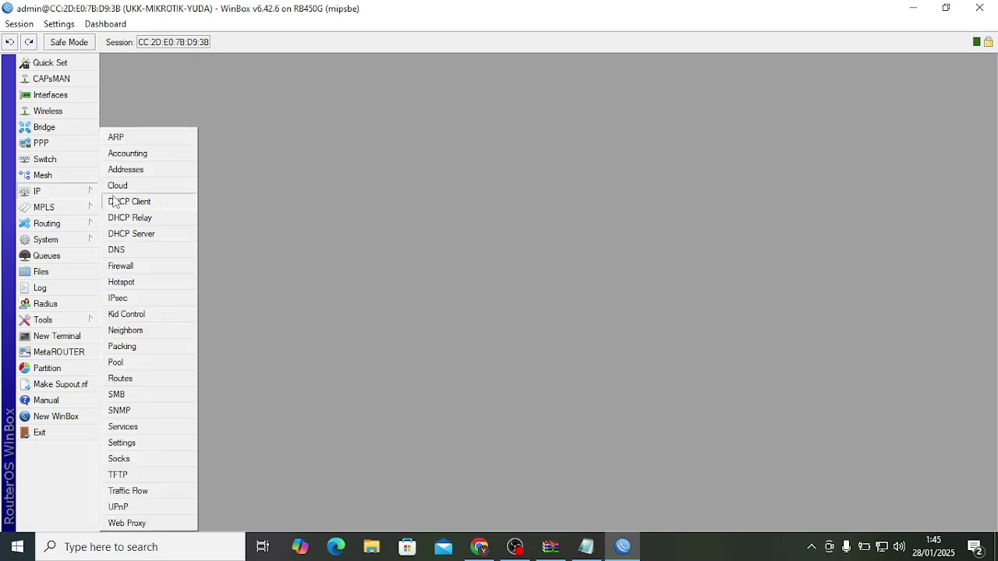
pyautogui.click(127, 282)
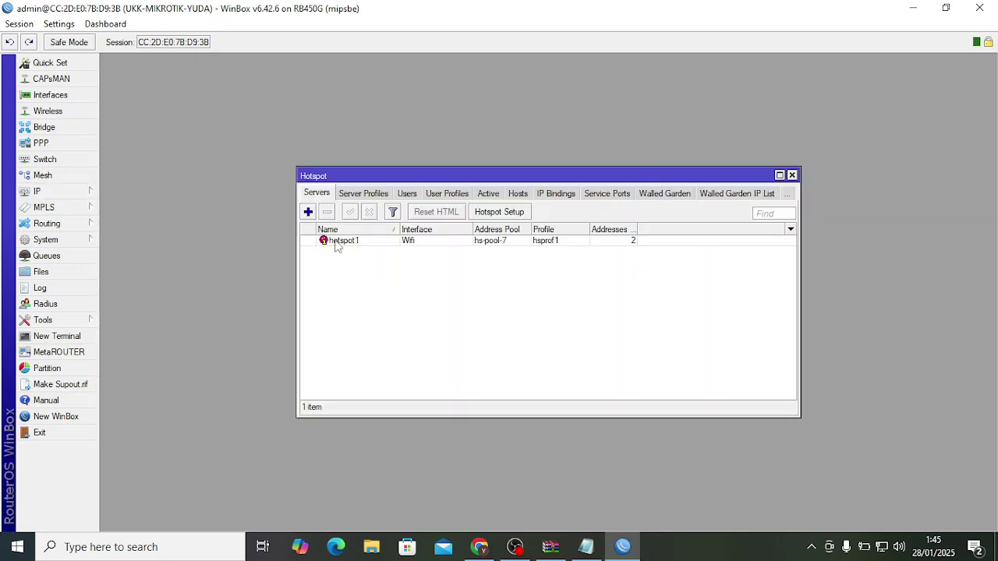
pyautogui.doubleClick(681, 177)
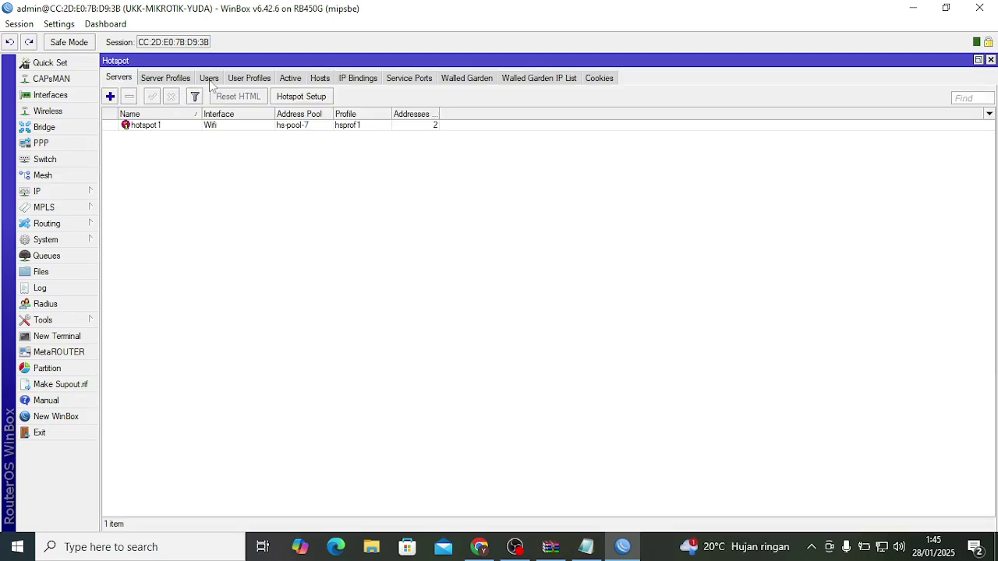
pyautogui.click(244, 80)
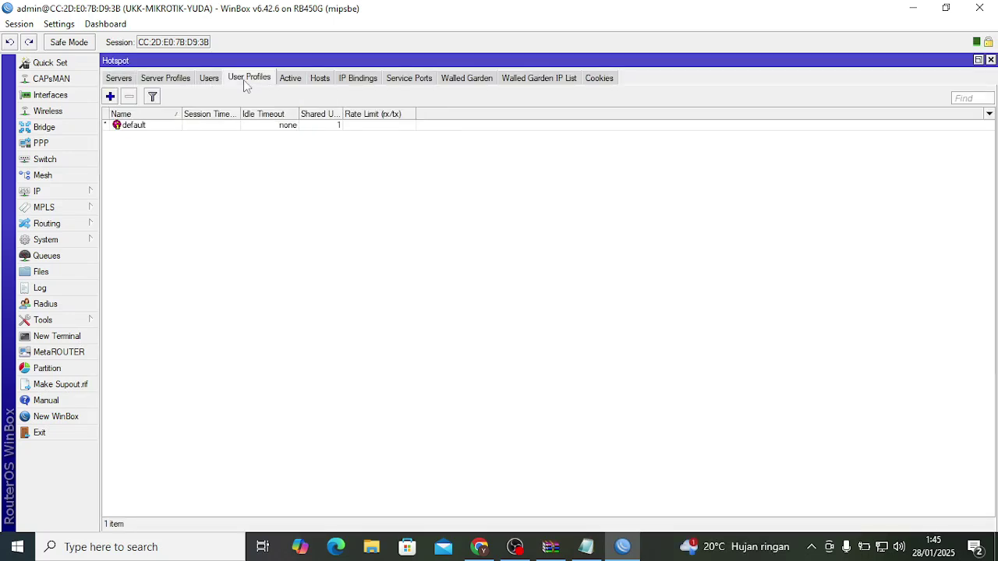
pyautogui.click(110, 97)
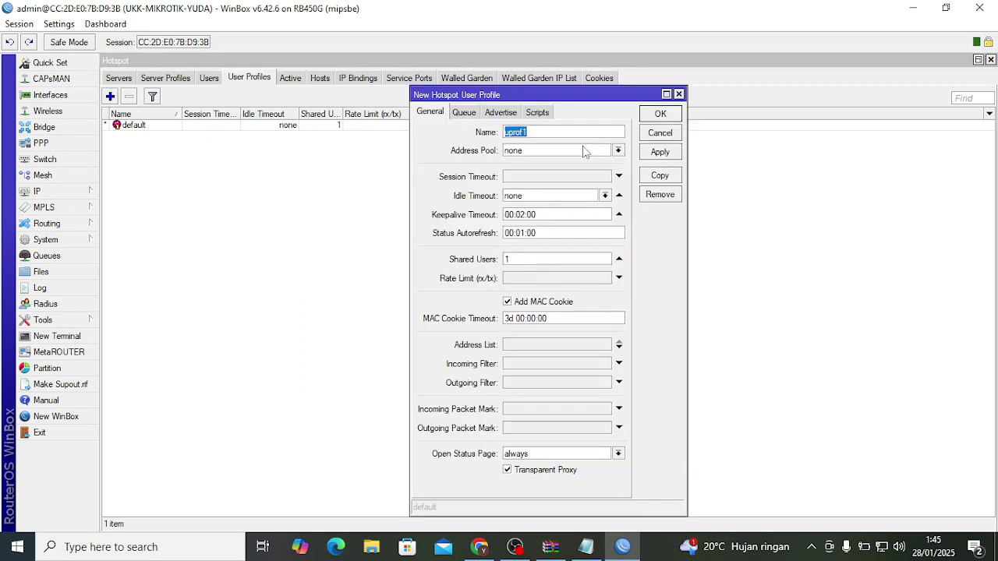
pyautogui.doubleClick(565, 132)
pyautogui.write('1')
pyautogui.click(523, 278)
pyautogui.hotkey('alt', 'Tab')
pyautogui.hotkey('alt', 'Tab')
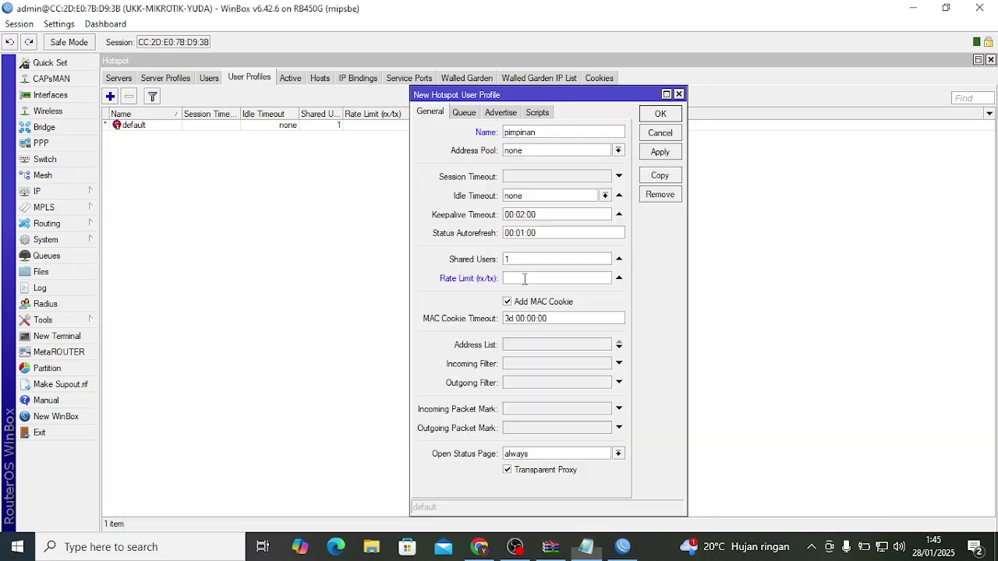
pyautogui.click(523, 275)
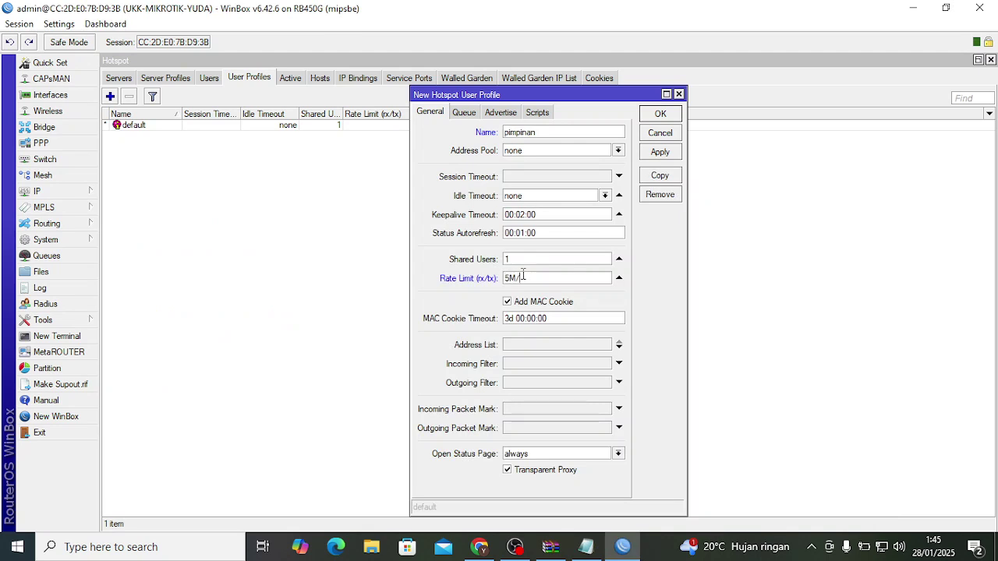
pyautogui.write('5M')
pyautogui.click(668, 152)
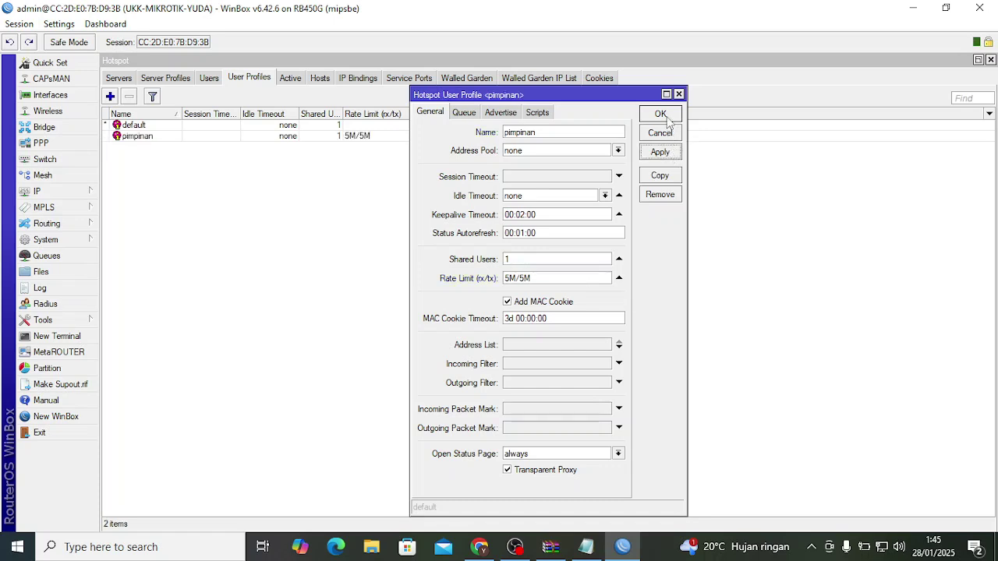
pyautogui.click(662, 115)
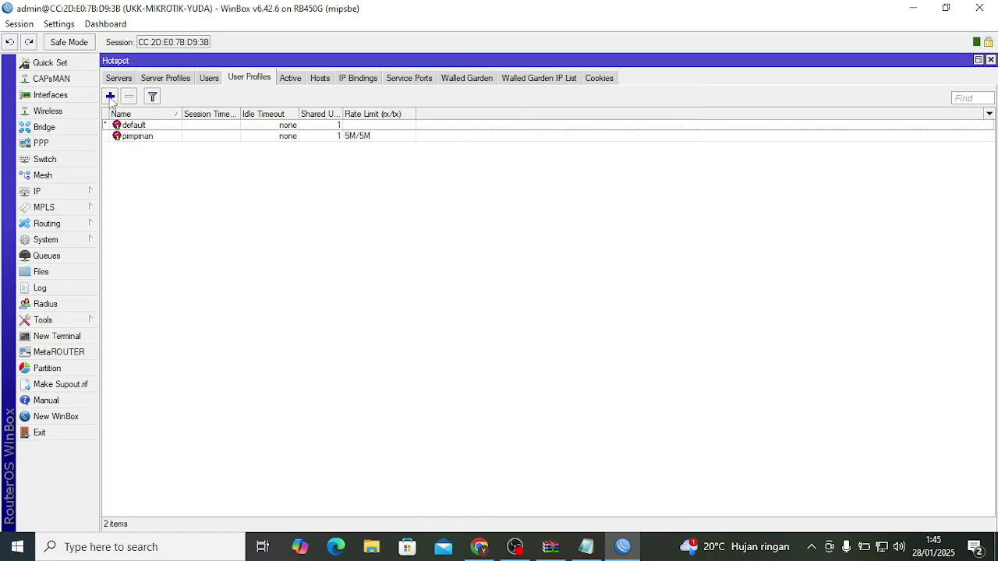
# Step: Add the karyawan user profile with a 2M/4M rate limit
pyautogui.click(110, 96)
pyautogui.write('karyawan')
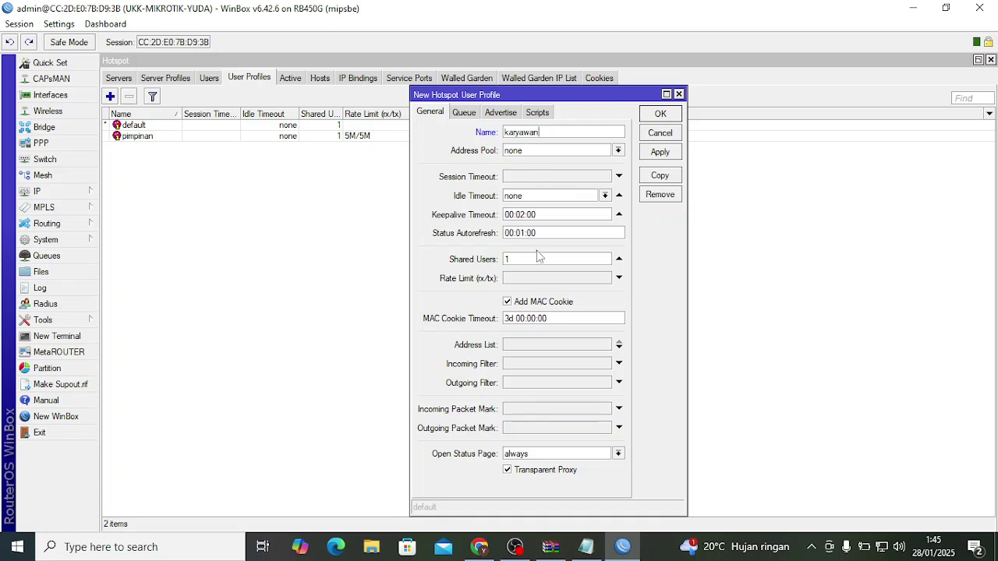
pyautogui.click(533, 279)
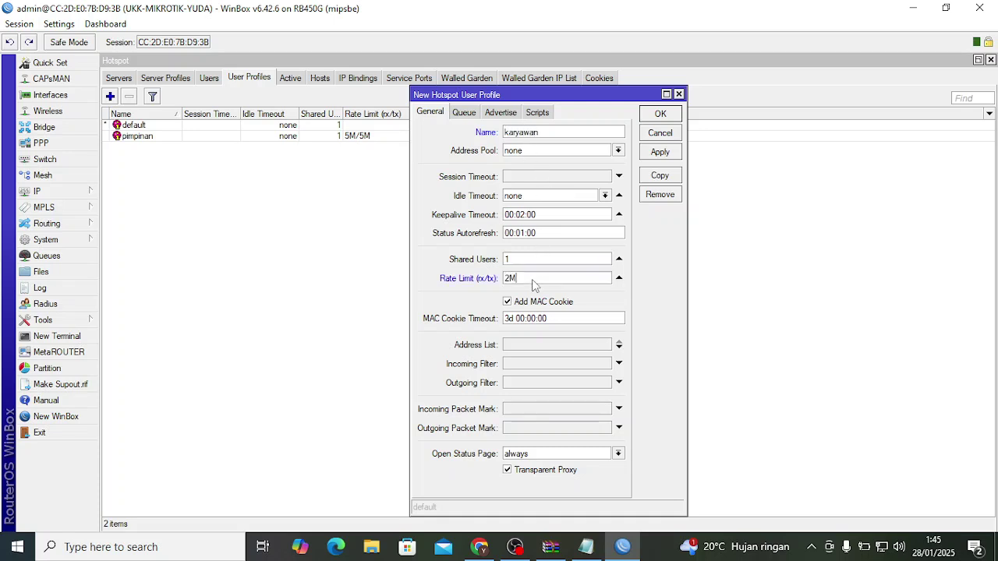
pyautogui.write('2M/4M')
pyautogui.click(660, 153)
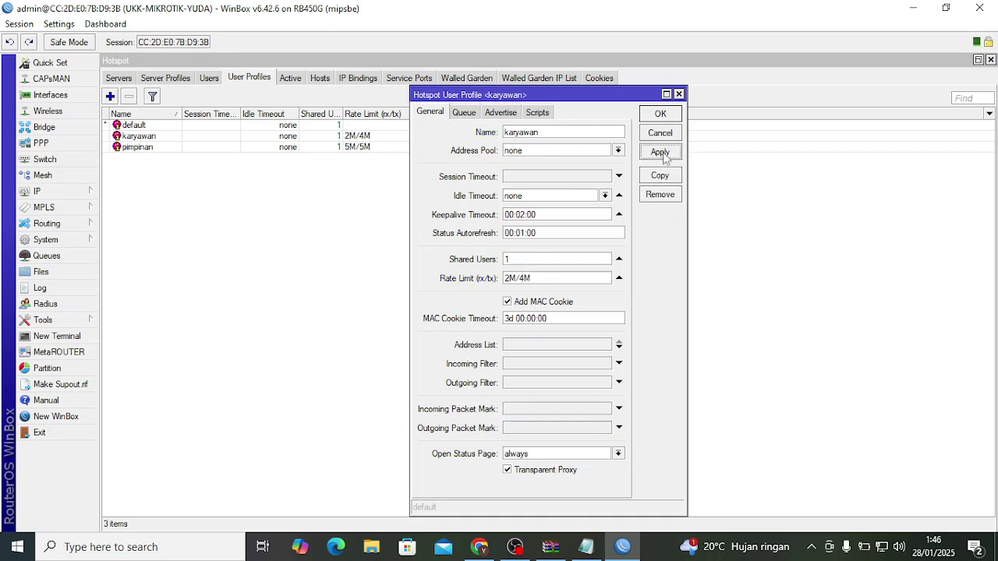
pyautogui.click(660, 115)
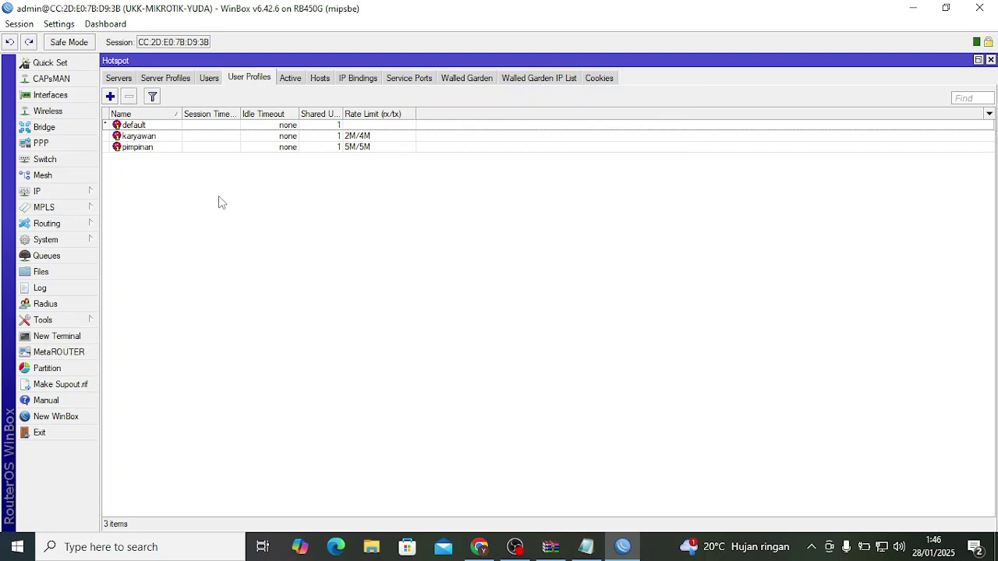
# Step: Add a hotspot user on server hotspot1 with a name, password and the pimpinan profile
pyautogui.click(209, 81)
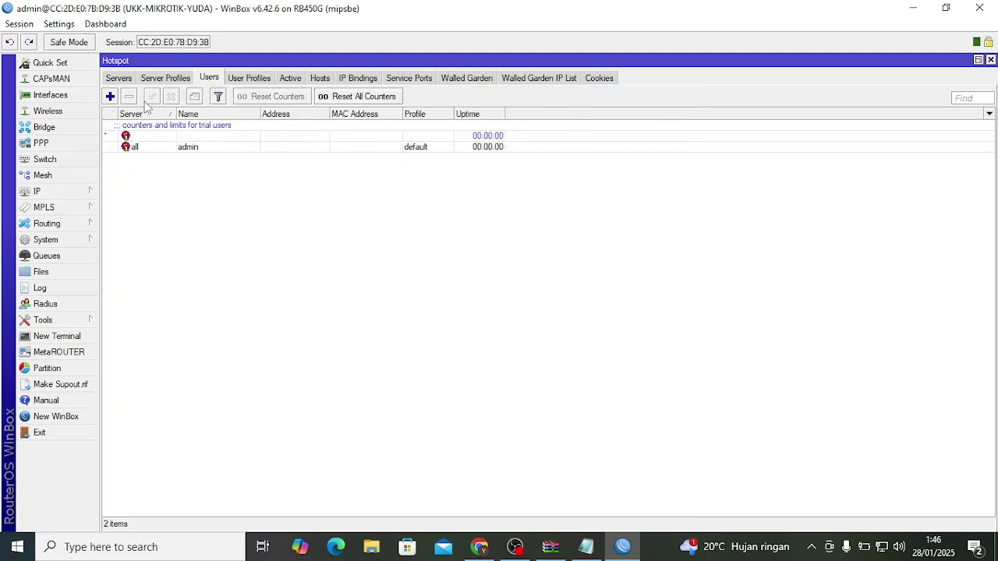
pyautogui.click(109, 97)
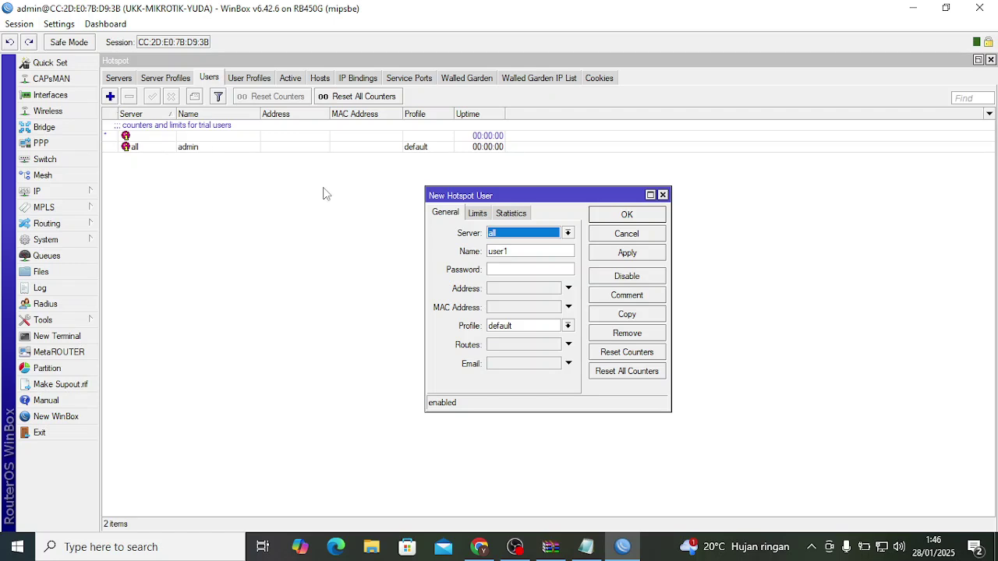
pyautogui.click(545, 239)
pyautogui.click(535, 254)
pyautogui.click(531, 250)
pyautogui.doubleClick(531, 250)
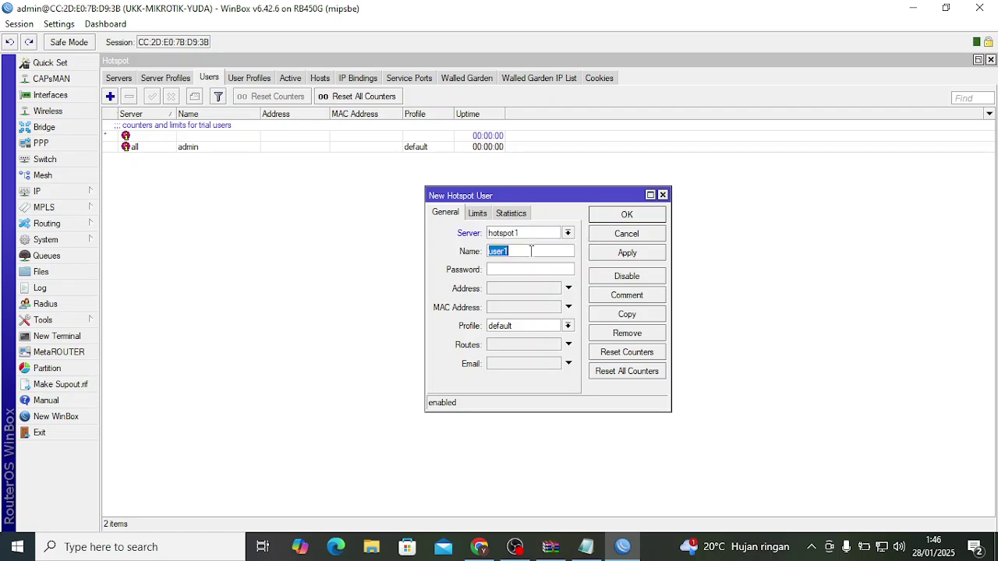
pyautogui.write('elon')
pyautogui.click(543, 328)
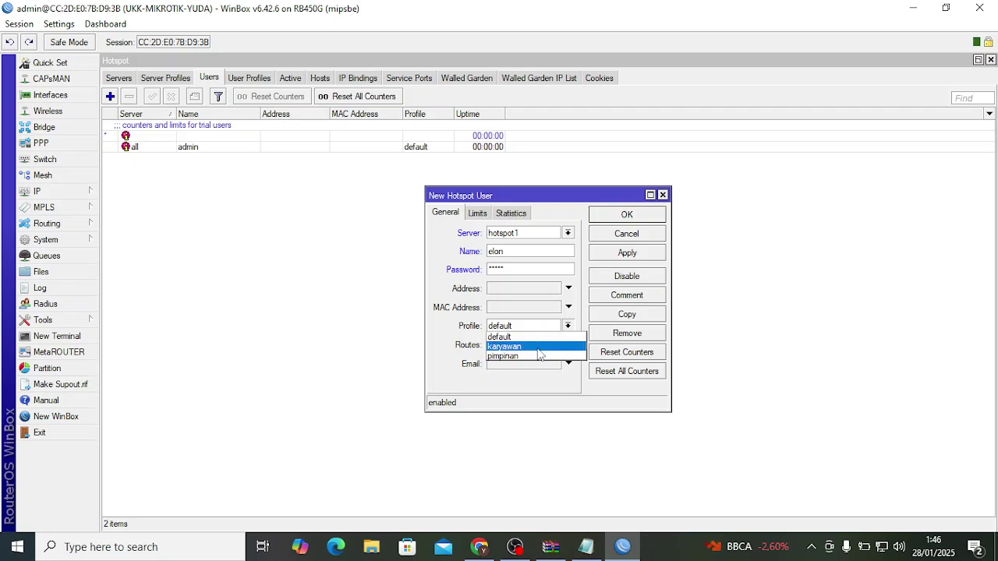
pyautogui.click(540, 356)
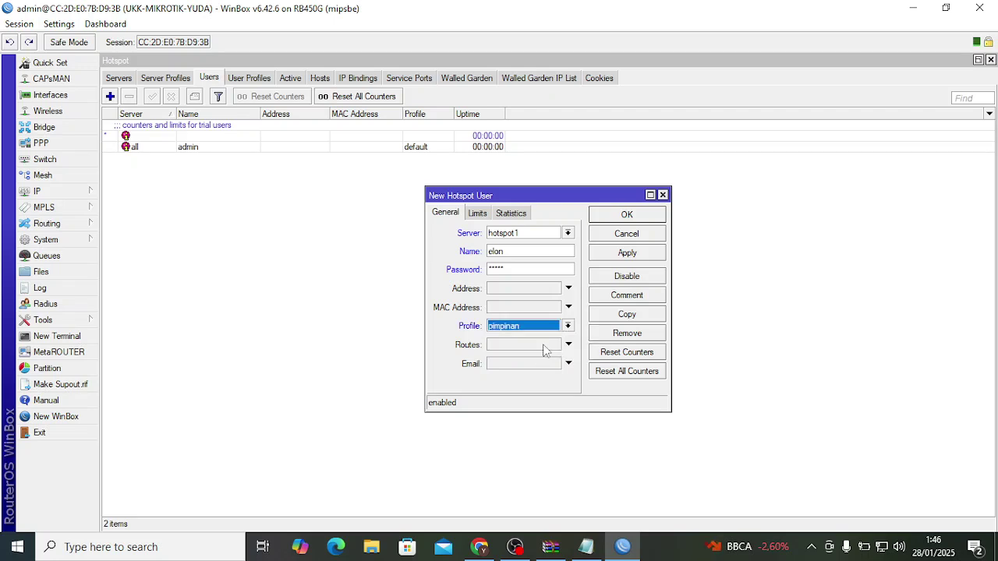
pyautogui.click(628, 256)
pyautogui.click(624, 218)
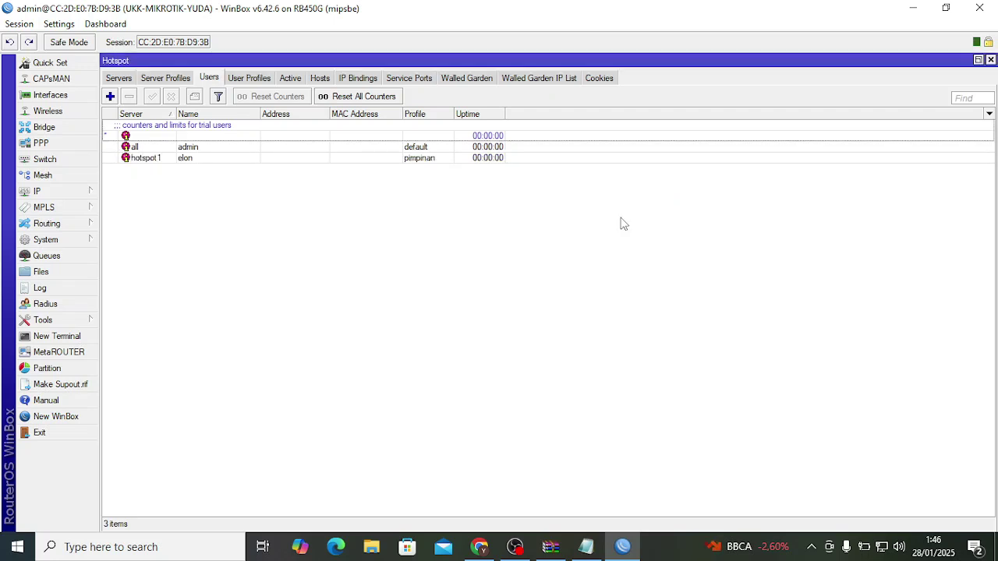
# Step: Add a second hotspot1 user with a name, password and the karyawan profile
pyautogui.click(111, 98)
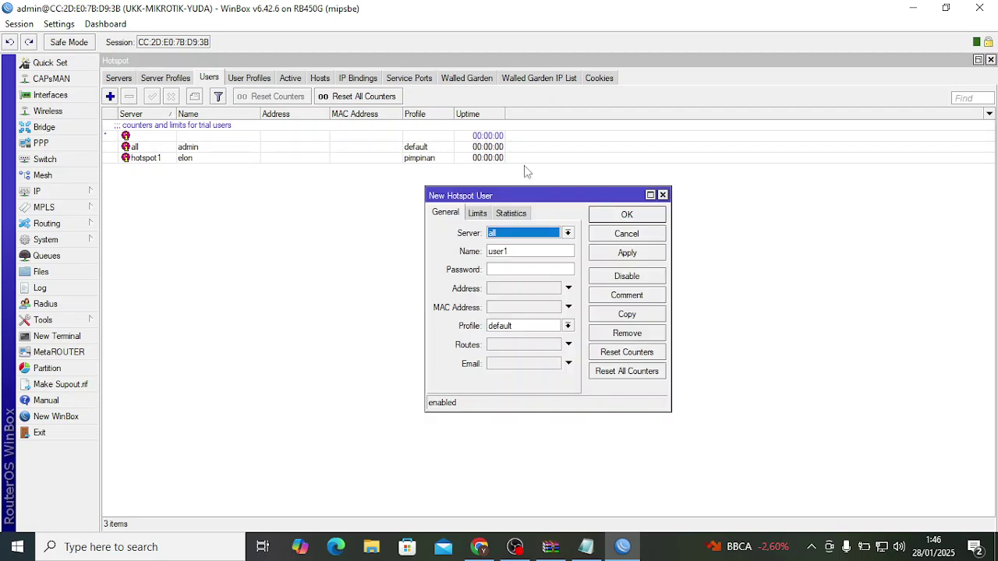
pyautogui.click(549, 233)
pyautogui.click(538, 253)
pyautogui.doubleClick(531, 251)
pyautogui.write('figarland')
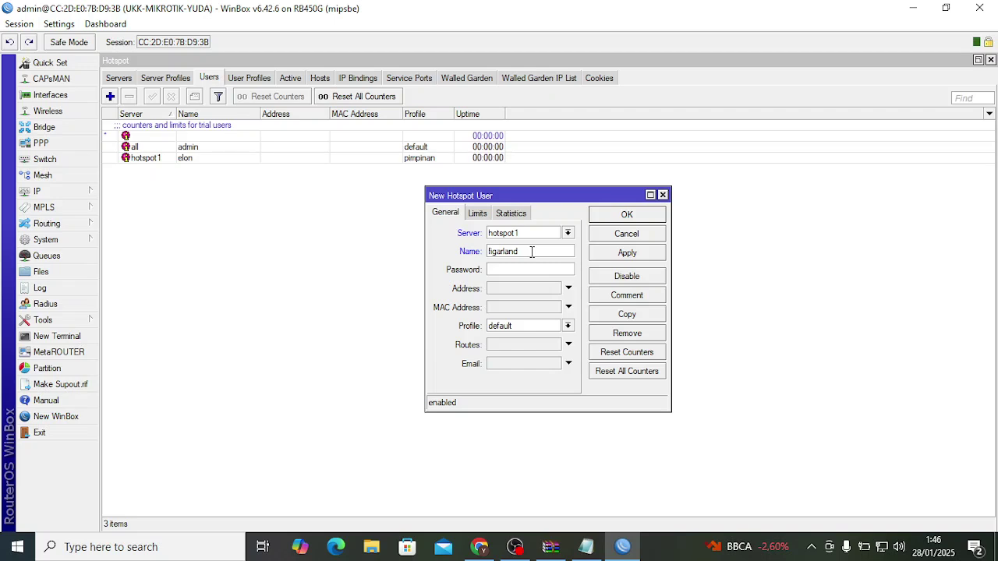
pyautogui.click(546, 326)
pyautogui.click(535, 347)
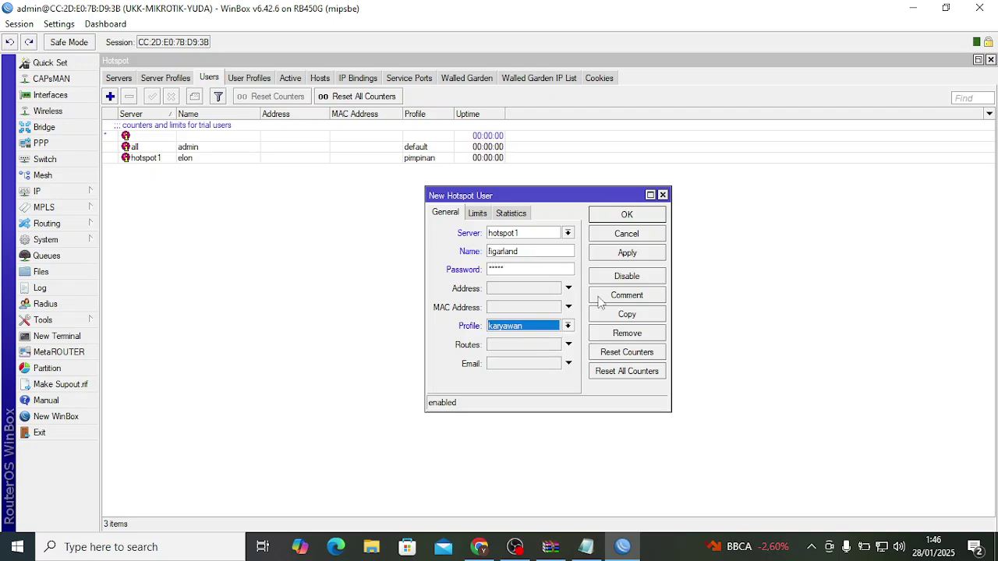
pyautogui.click(625, 253)
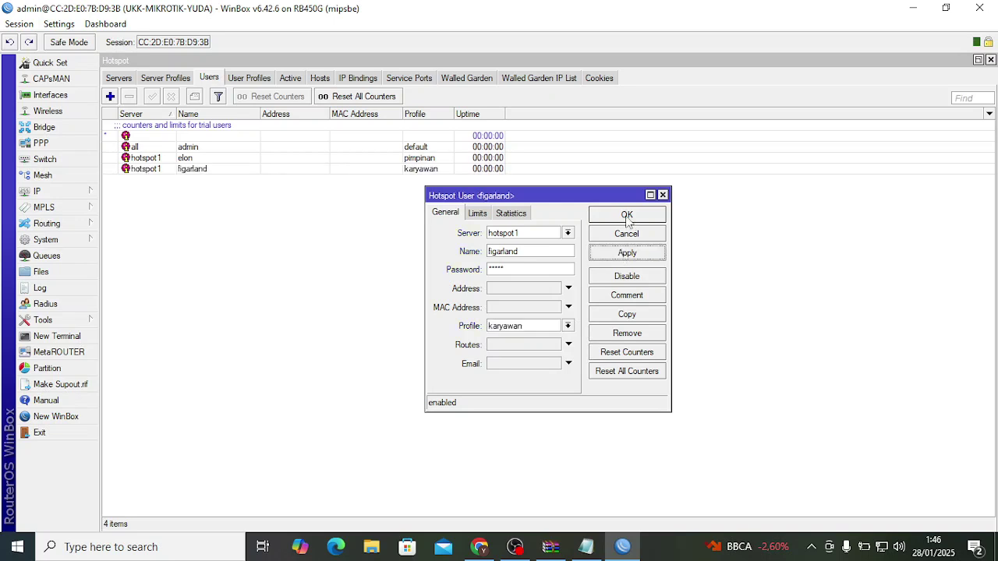
pyautogui.click(626, 216)
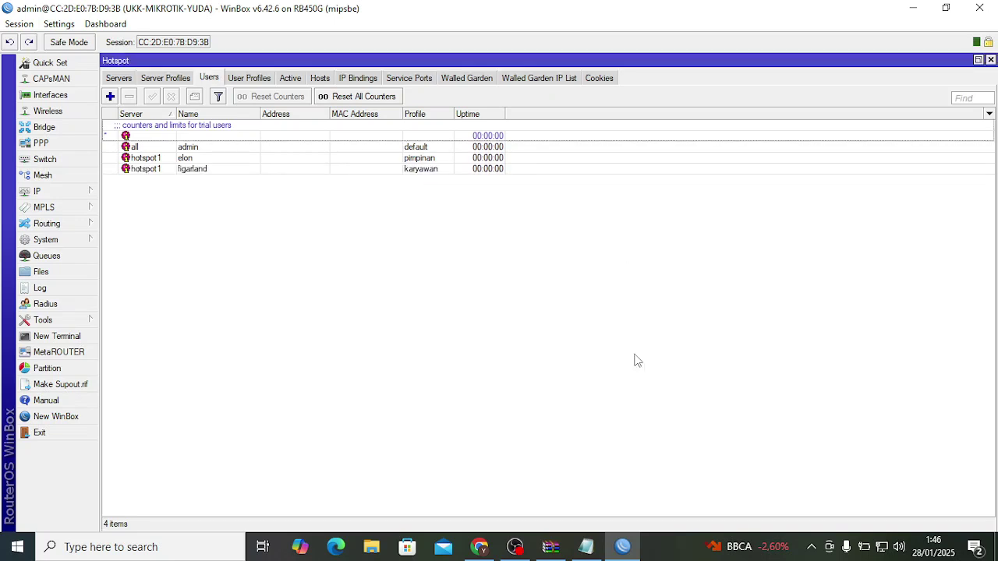
# Step: Add blank lines beneath the karyawan 2M/4M line in the network notes
pyautogui.click(586, 549)
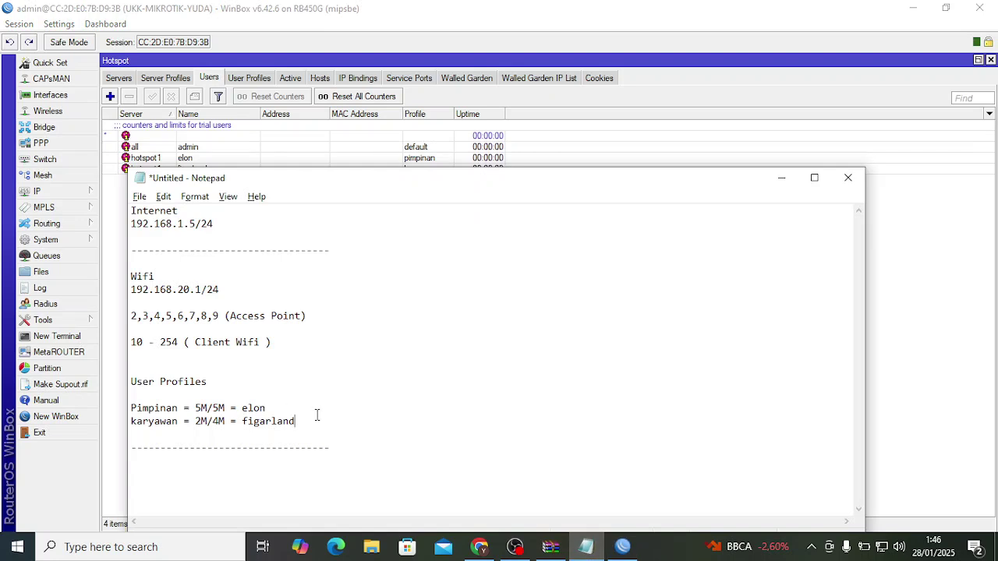
pyautogui.press('Return')
pyautogui.press('Return')
# Step: Reroute the router-to-PC connector so its vertical leg drops from the MikroTik's rightmost port
pyautogui.click(480, 547)
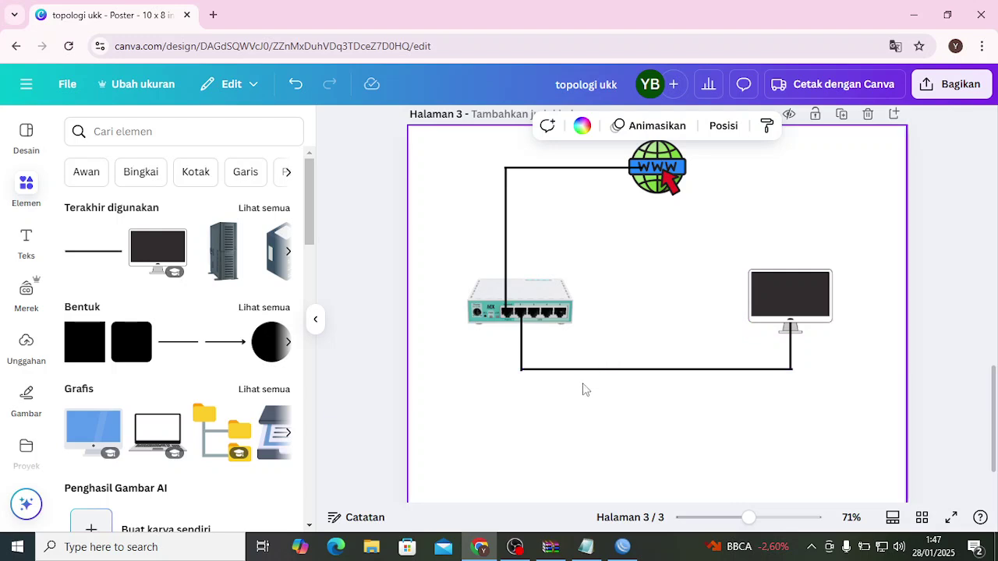
pyautogui.click(525, 351)
pyautogui.moveTo(524, 347); pyautogui.dragTo(561, 342)
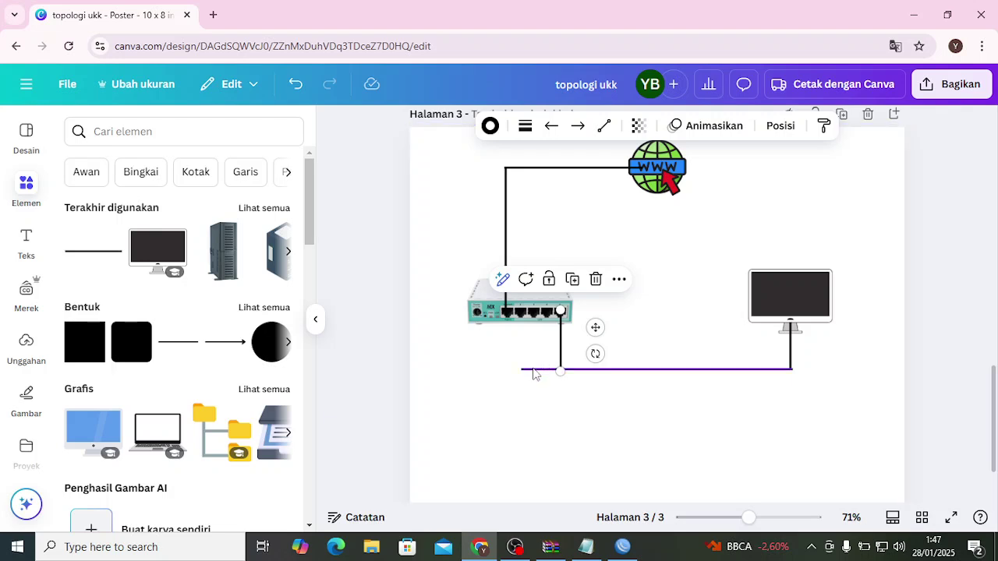
pyautogui.click(534, 373)
pyautogui.moveTo(522, 371); pyautogui.dragTo(560, 370)
pyautogui.click(601, 466)
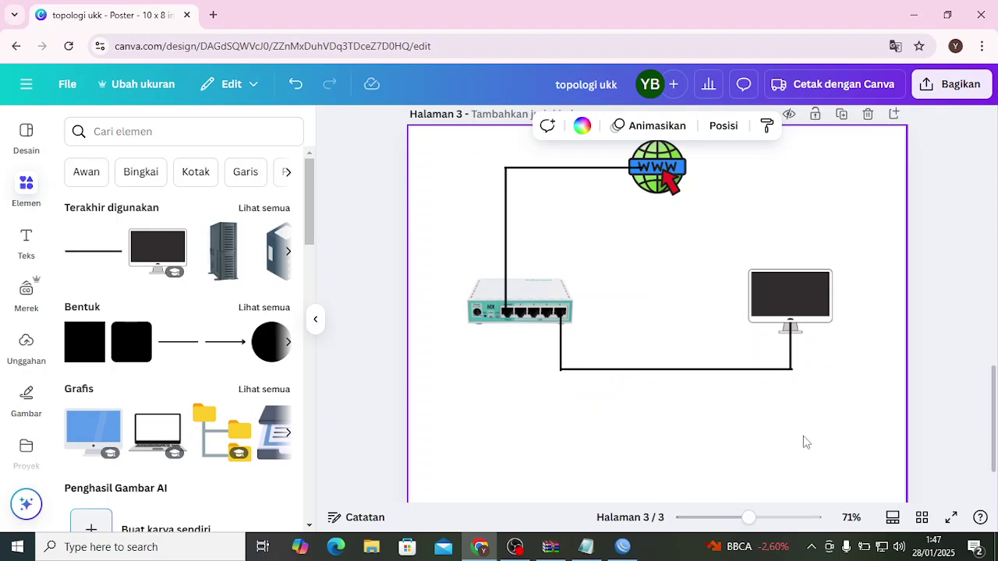
pyautogui.moveTo(995, 419); pyautogui.dragTo(995, 437)
pyautogui.scroll(6, 964, 291)
# Step: Select the switch and WiFi router images on page 1 and paste them onto page 3
pyautogui.scroll(6, 964, 291)
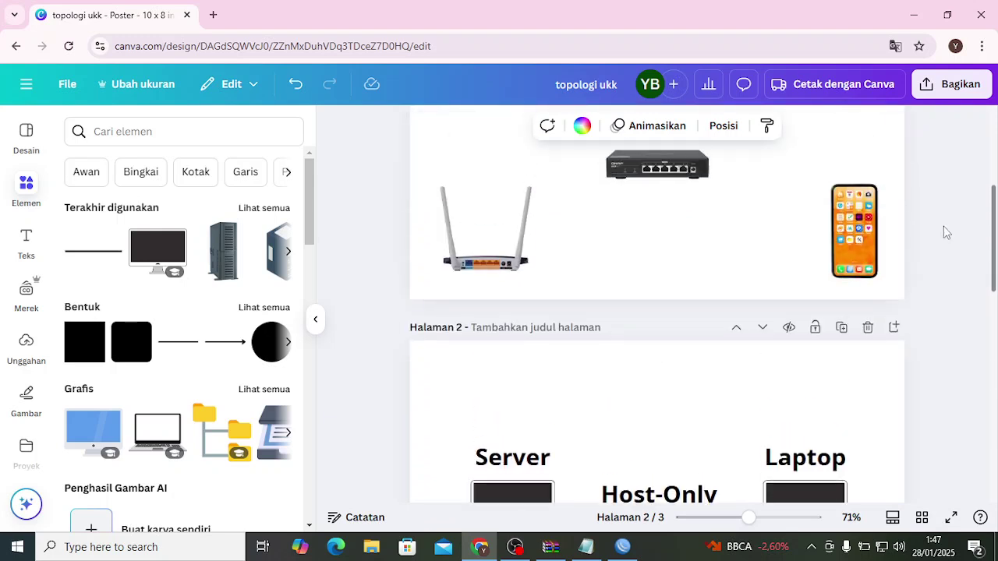
pyautogui.scroll(-1, 926, 180)
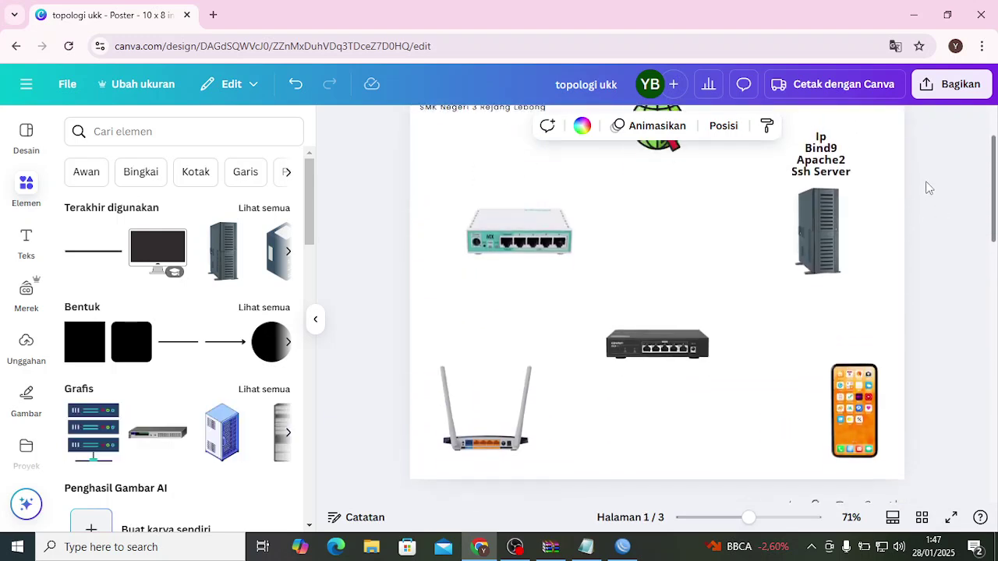
pyautogui.click(638, 340)
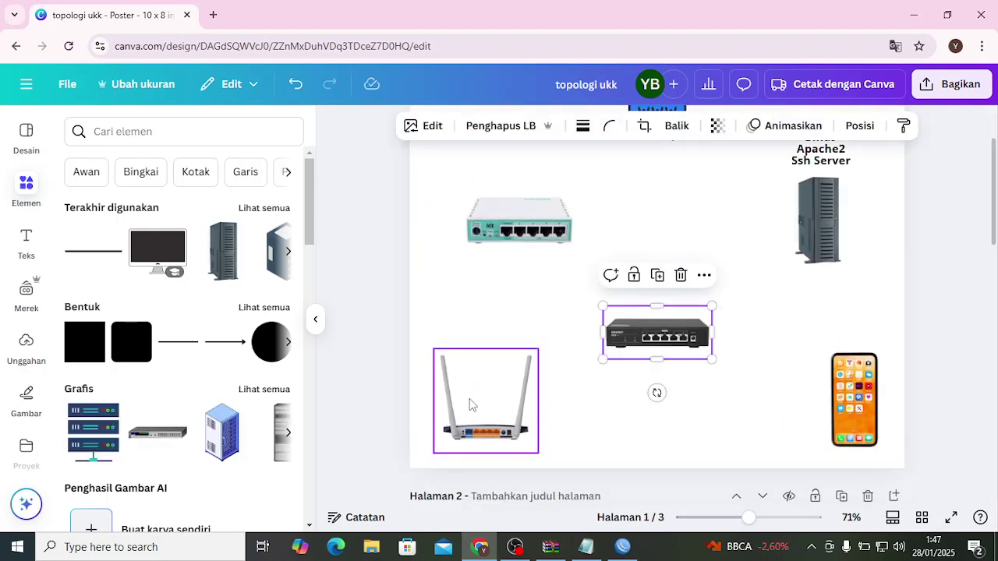
pyautogui.click(480, 409)
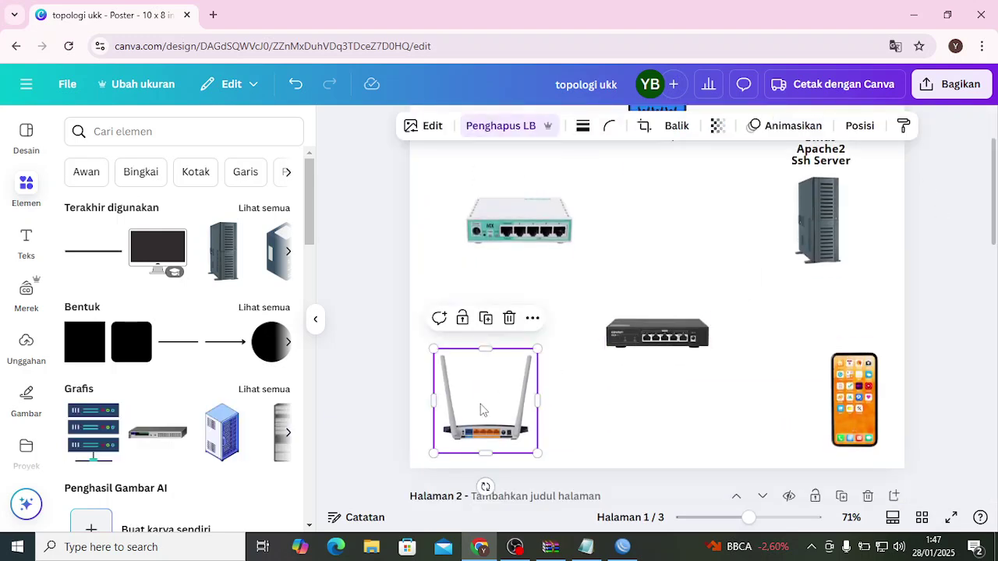
pyautogui.keyDown('shift'); pyautogui.click(686, 337); pyautogui.keyUp('shift')
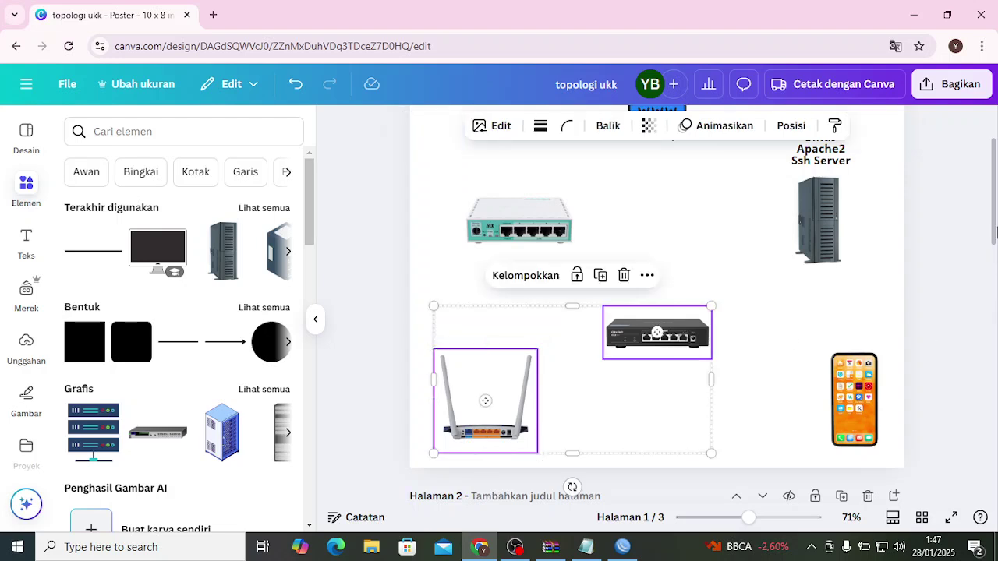
pyautogui.moveTo(984, 248); pyautogui.dragTo(990, 433)
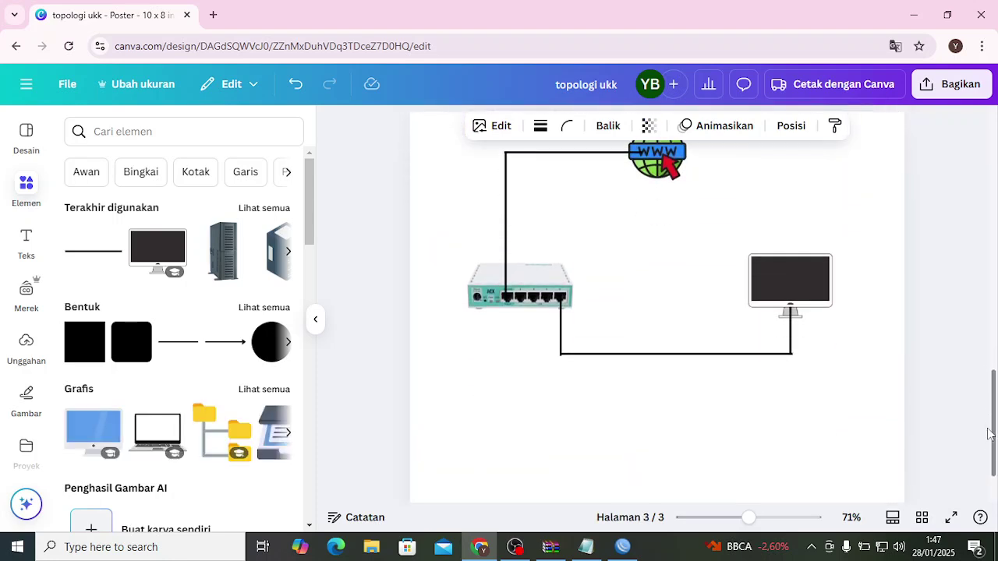
pyautogui.click(478, 398)
pyautogui.hotkey('ctrl', 'v')
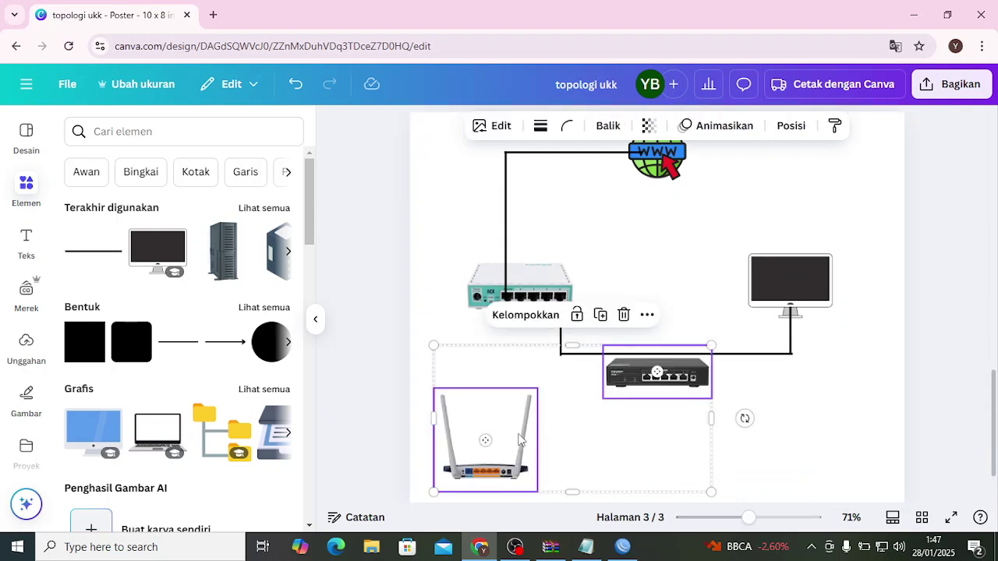
# Step: Delete the pasted switch from page 3
pyautogui.click(725, 456)
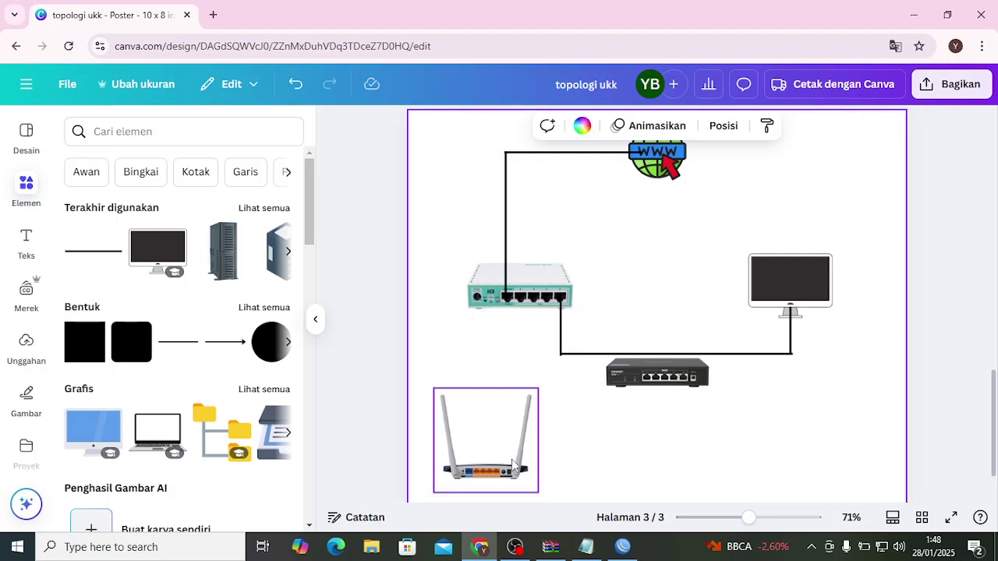
pyautogui.click(657, 394)
pyautogui.press('Delete')
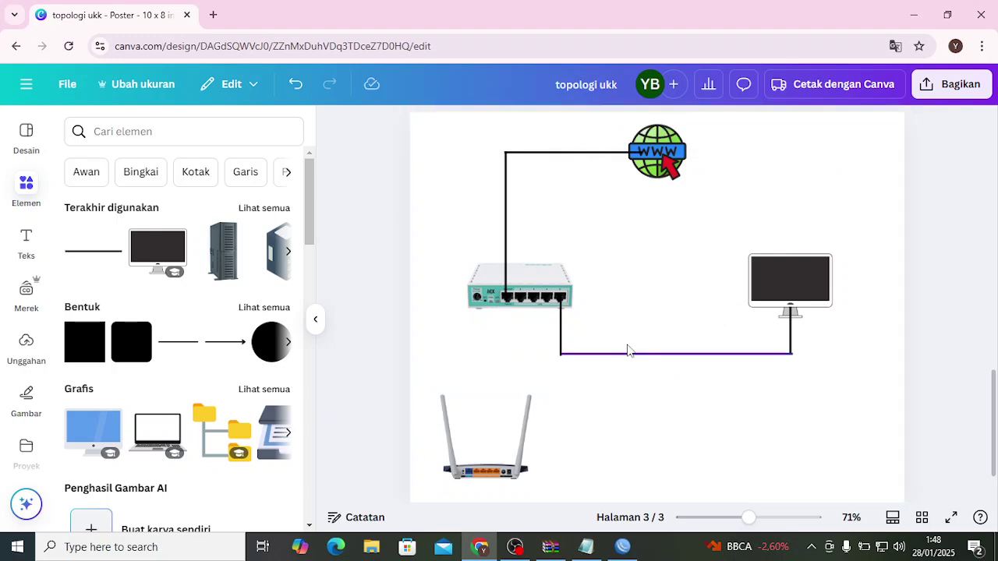
# Step: Move the short vertical line below the MikroTik onto the WiFi router image, then select the router
pyautogui.click(561, 334)
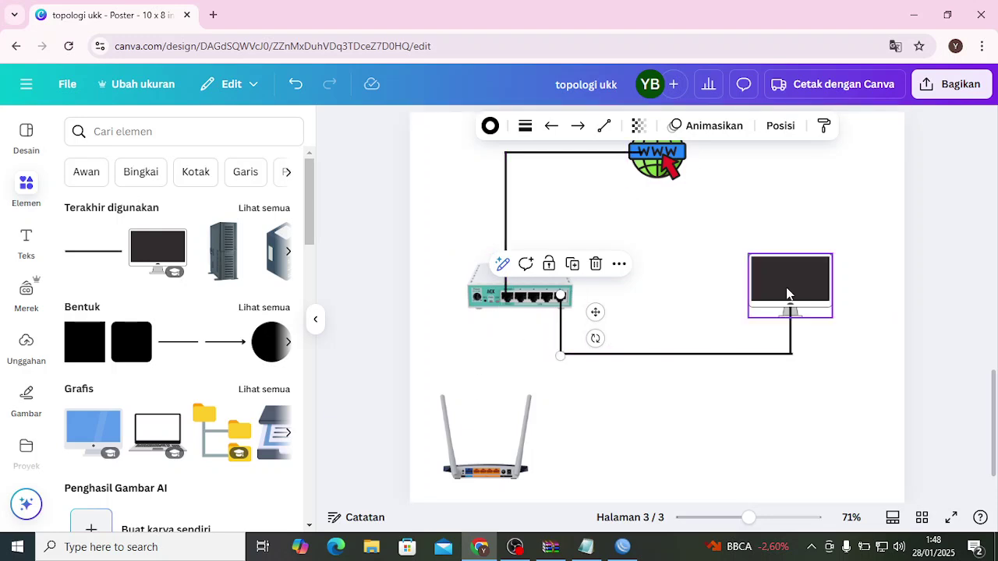
pyautogui.click(477, 465)
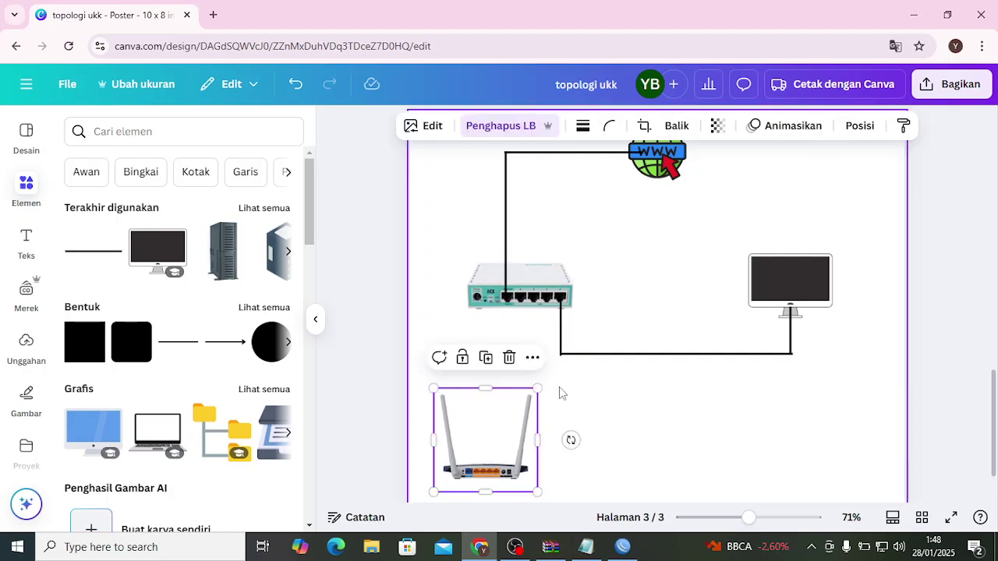
pyautogui.click(678, 384)
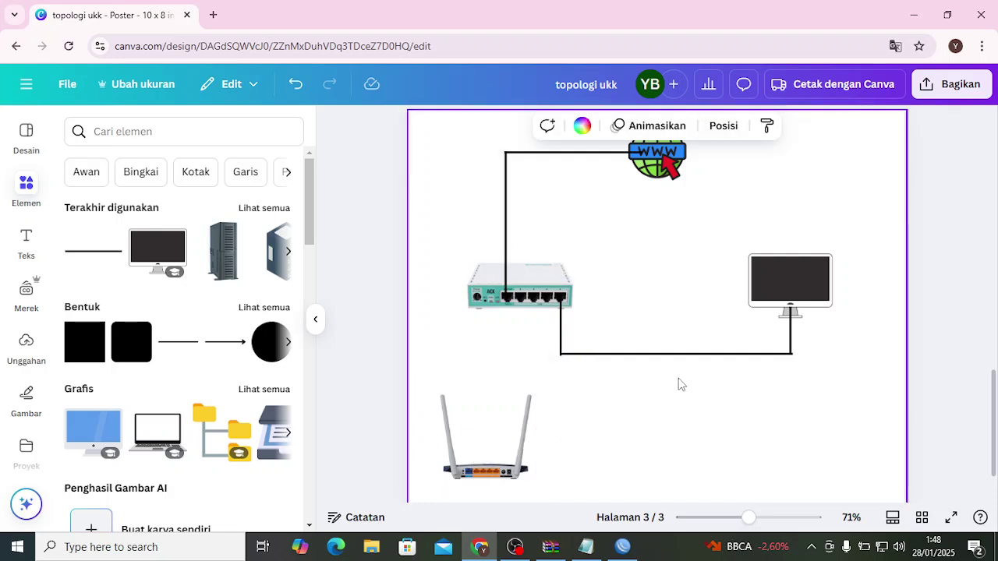
pyautogui.click(561, 348)
pyautogui.moveTo(561, 349); pyautogui.dragTo(482, 460)
pyautogui.moveTo(484, 456); pyautogui.dragTo(484, 458)
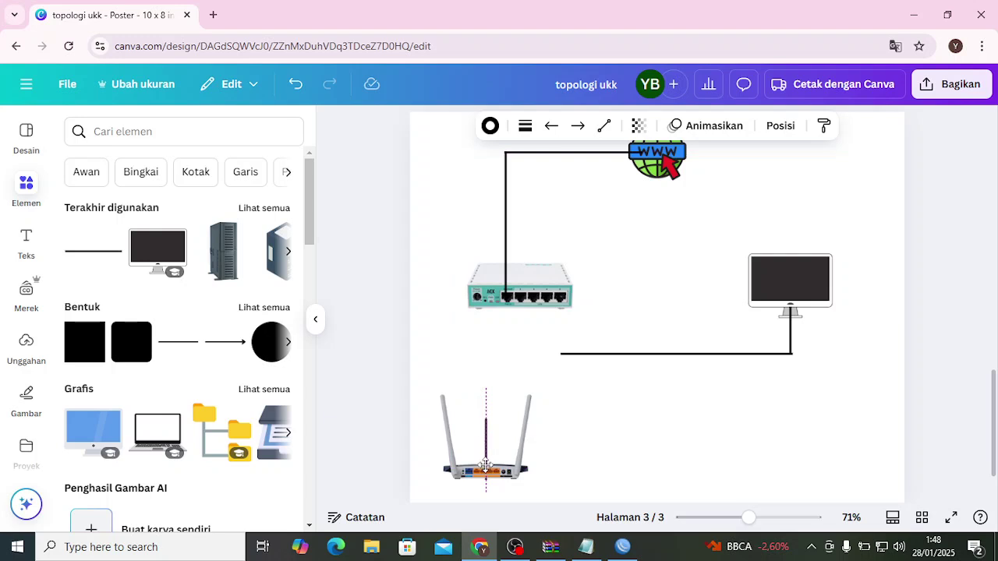
pyautogui.click(688, 434)
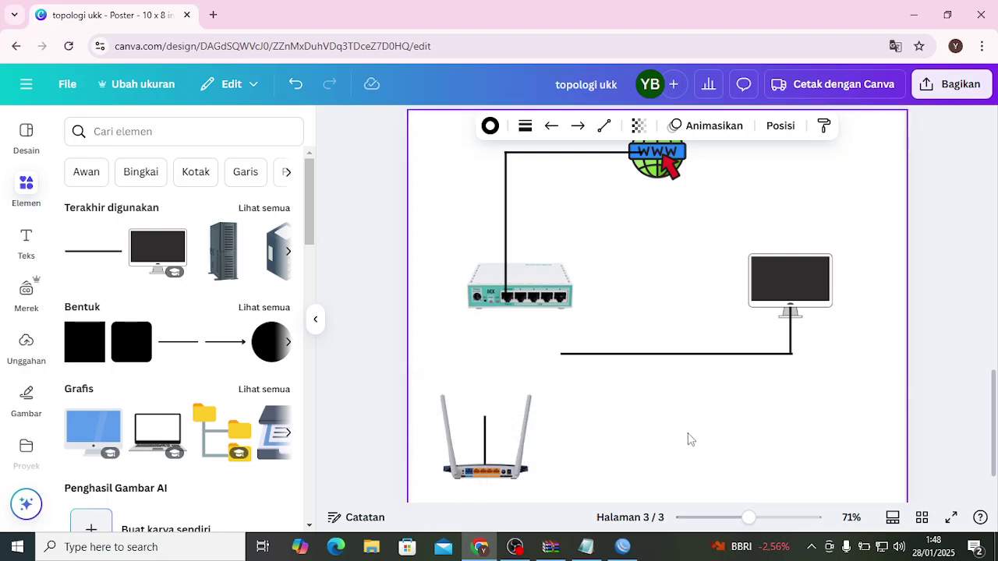
pyautogui.hotkey('ctrl', 'z')
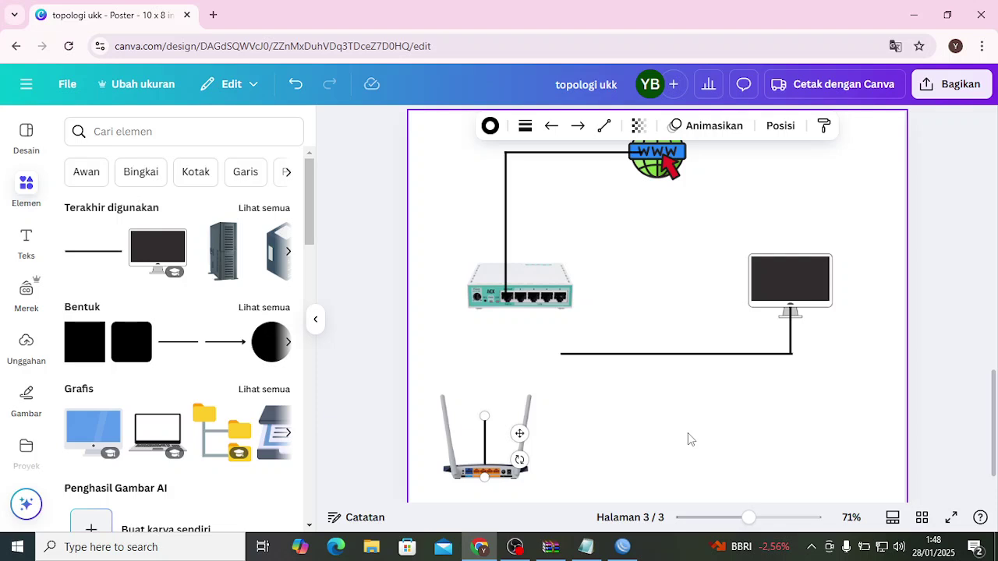
pyautogui.click(469, 483)
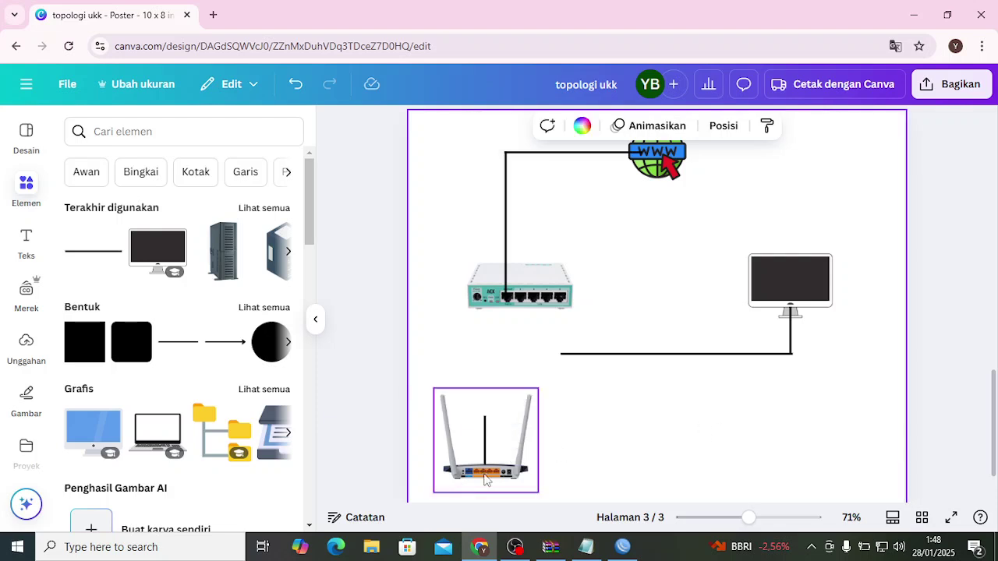
pyautogui.click(508, 477)
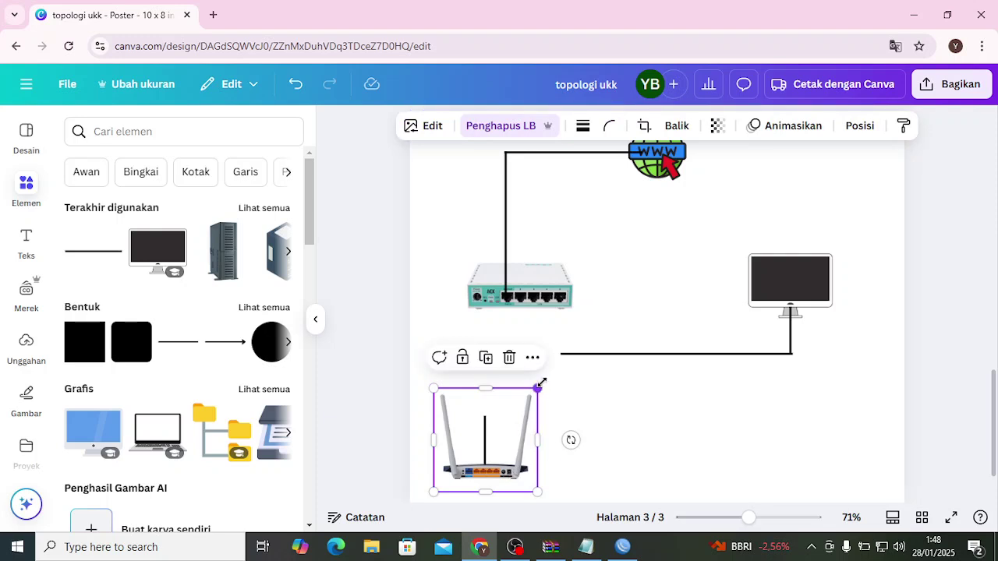
# Step: Run the Penghapus LB background remover on the page-3 WiFi router image
pyautogui.click(490, 130)
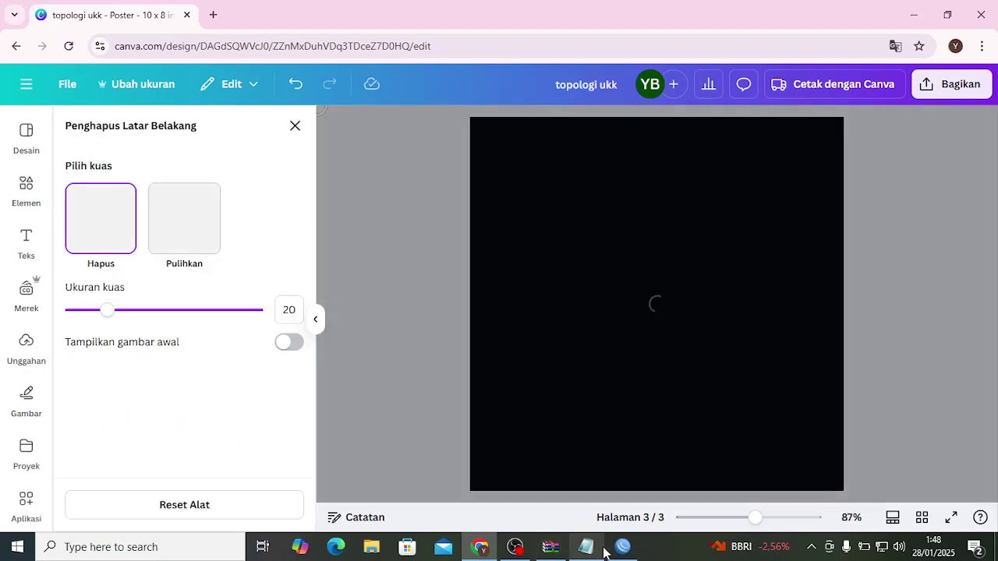
pyautogui.moveTo(586, 548)
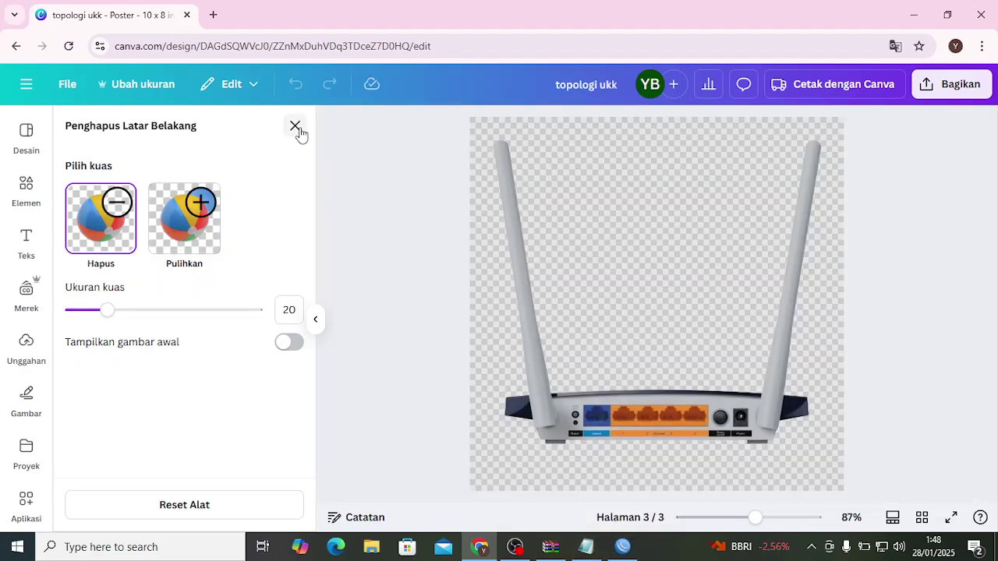
pyautogui.click(295, 126)
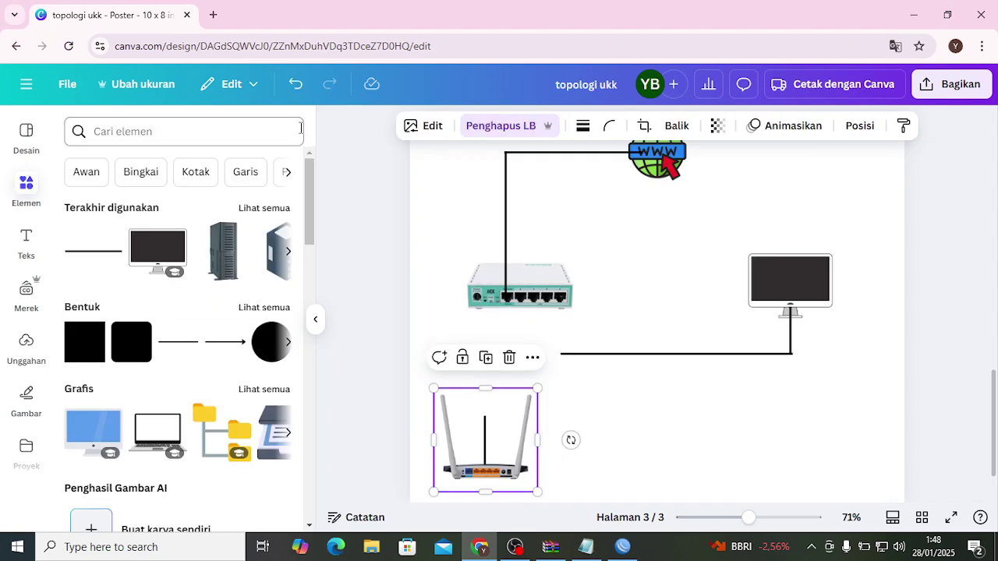
# Step: Move the WiFi router right so it sits under the PC cable
pyautogui.click(590, 389)
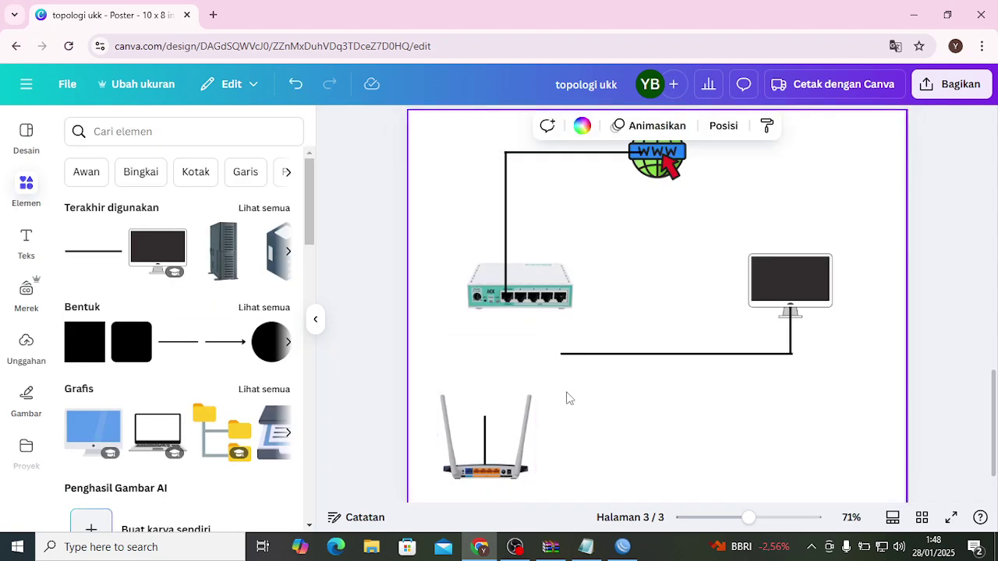
pyautogui.click(489, 452)
pyautogui.moveTo(488, 452)
pyautogui.mouseDown()
pyautogui.moveTo(486, 407)
pyautogui.moveTo(489, 446)
pyautogui.mouseUp()
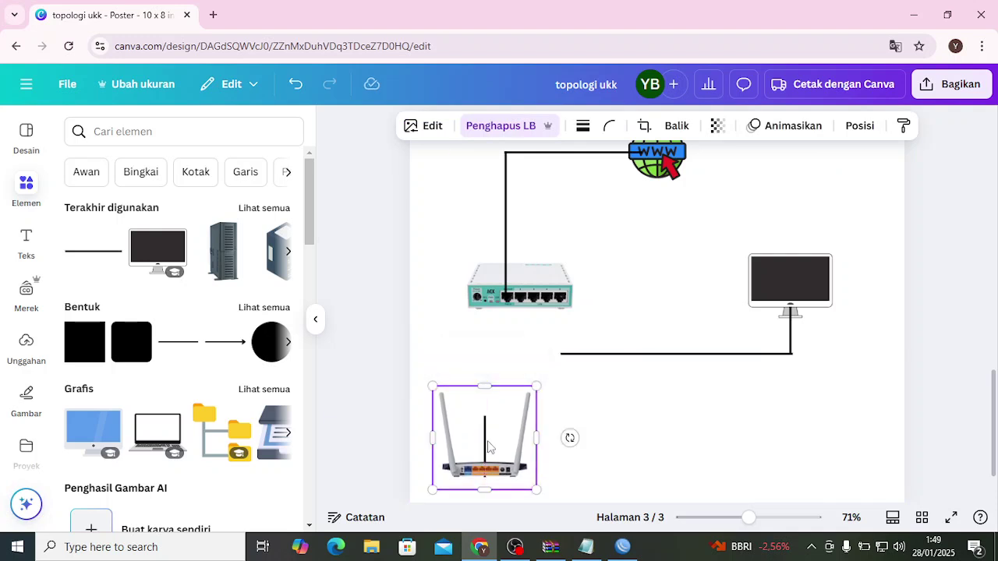
pyautogui.click(616, 442)
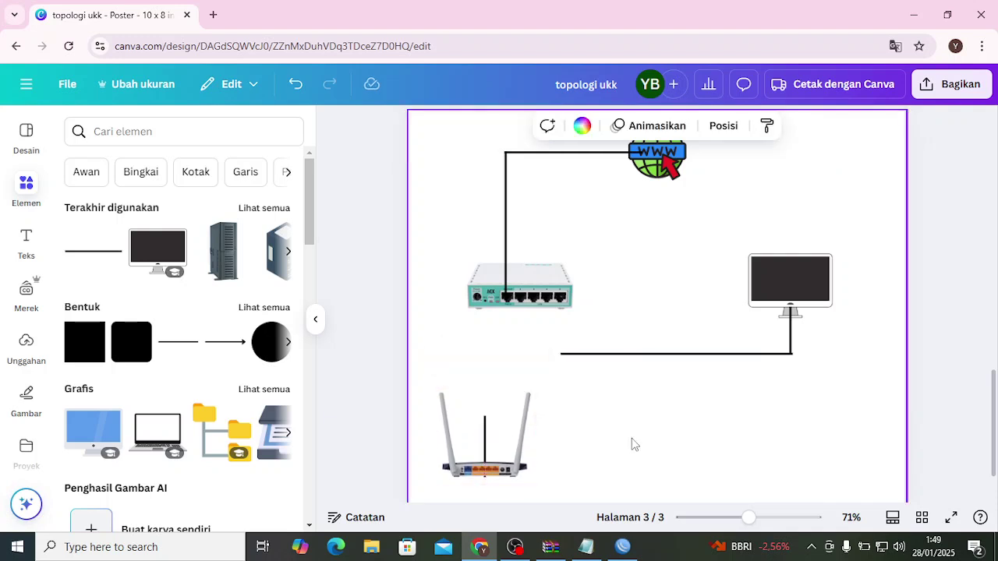
pyautogui.click(486, 436)
pyautogui.moveTo(488, 438); pyautogui.dragTo(568, 441)
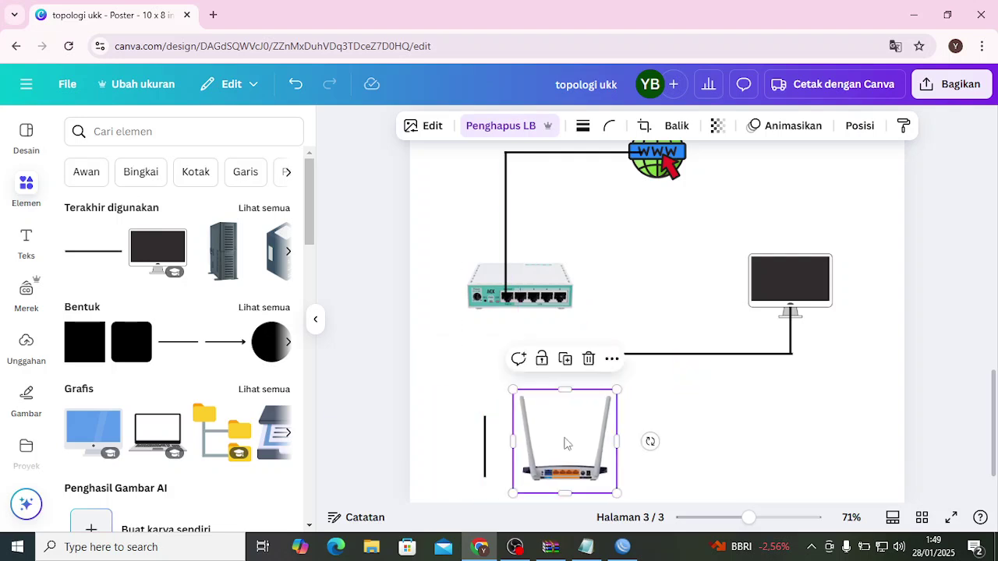
# Step: Place the vertical line on the router and extend it up to the cable's left end
pyautogui.click(485, 456)
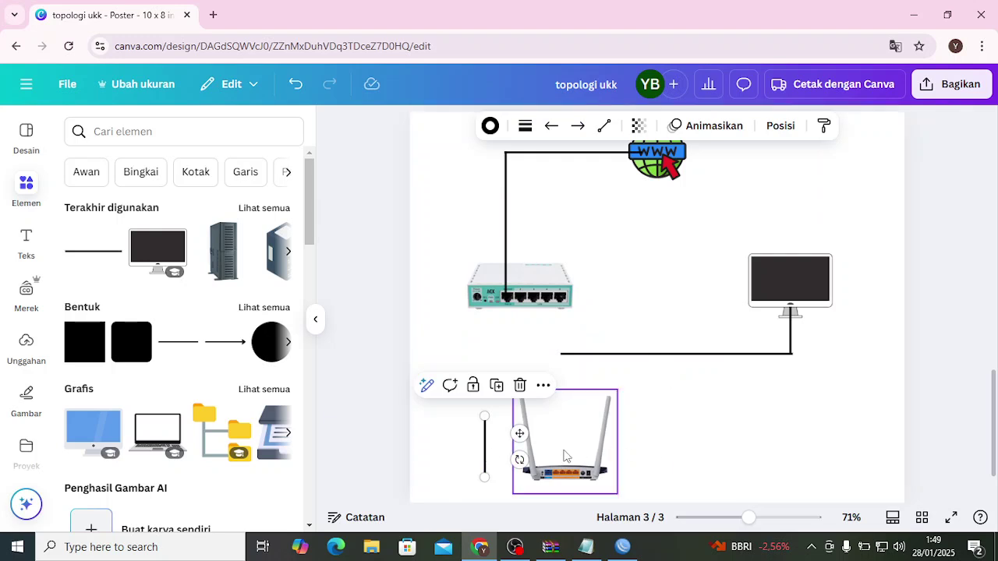
pyautogui.moveTo(484, 460); pyautogui.dragTo(569, 448)
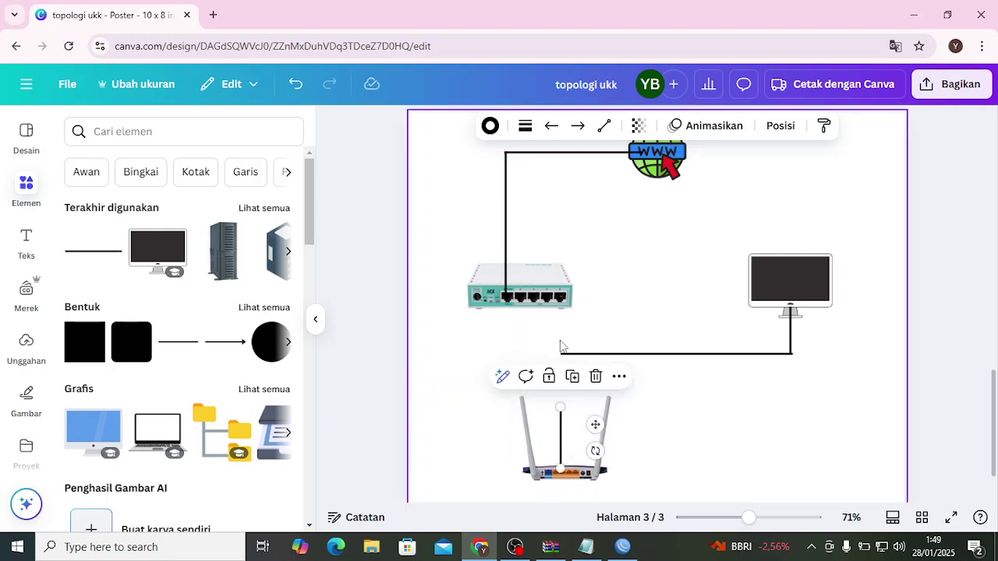
pyautogui.moveTo(561, 406); pyautogui.dragTo(560, 355)
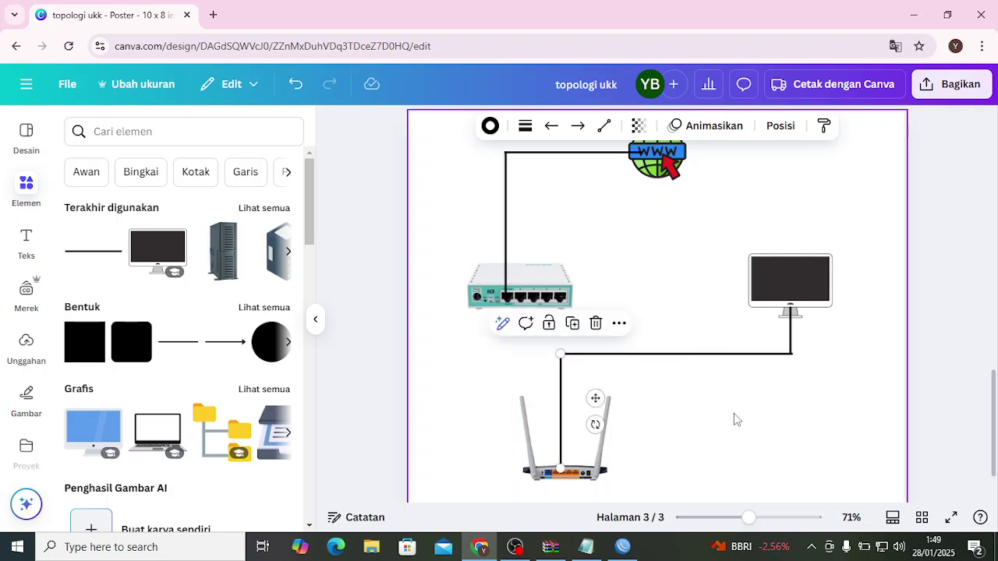
pyautogui.click(737, 419)
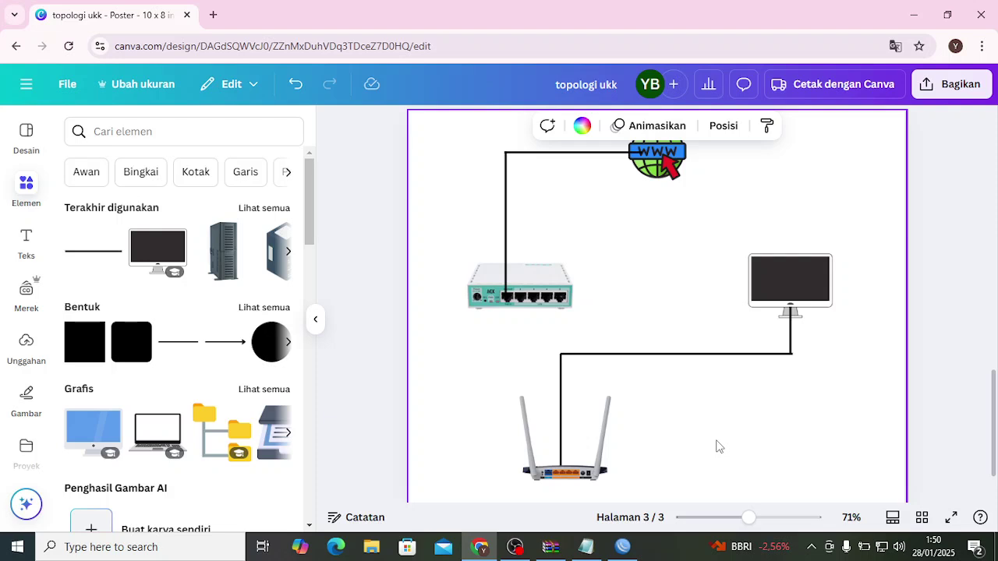
# Step: Toggle Wi-Fi off and on twice to refresh the network list and check the No Internet status
pyautogui.click(881, 554)
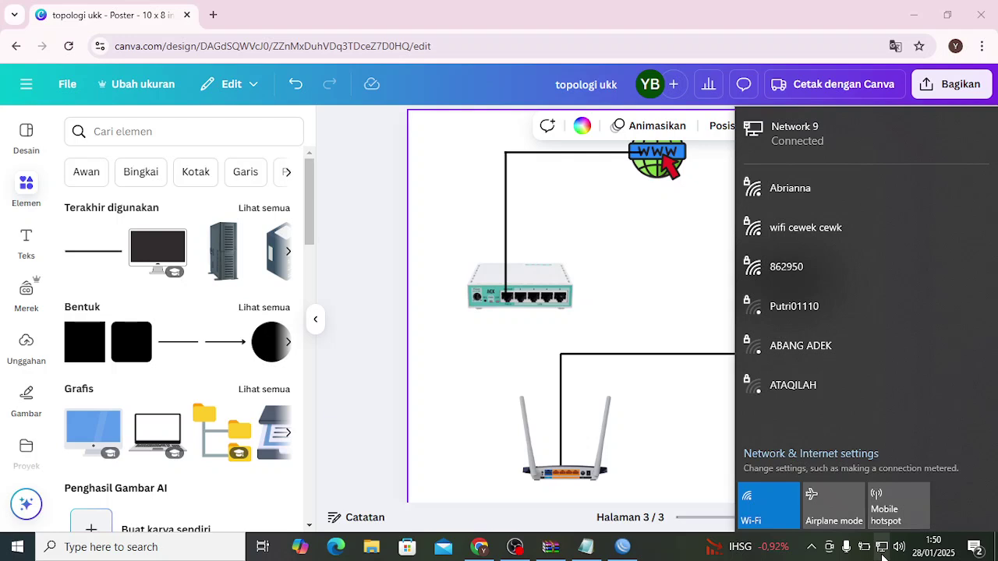
pyautogui.click(793, 524)
pyautogui.click(794, 525)
pyautogui.click(793, 524)
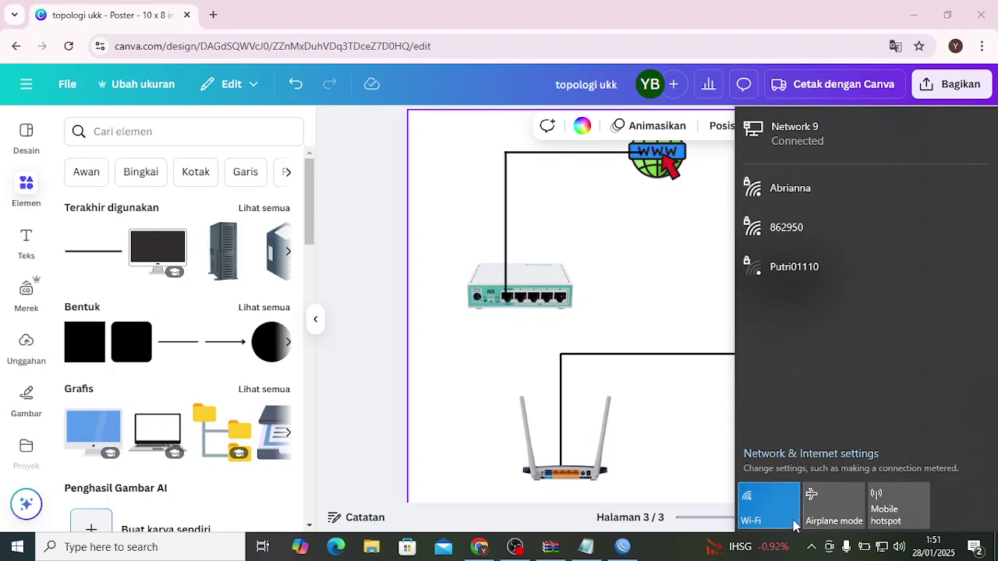
pyautogui.click(793, 524)
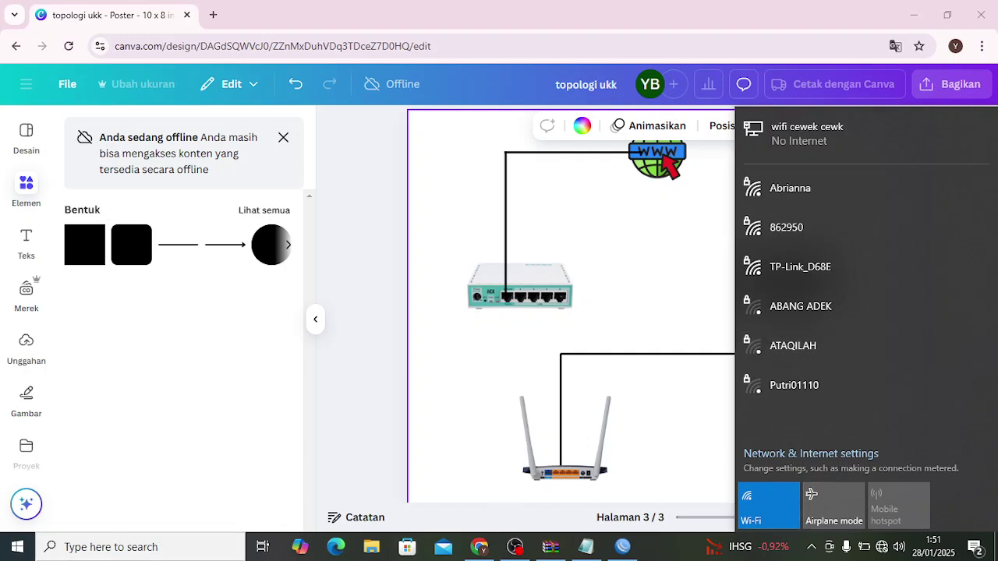
pyautogui.click(524, 359)
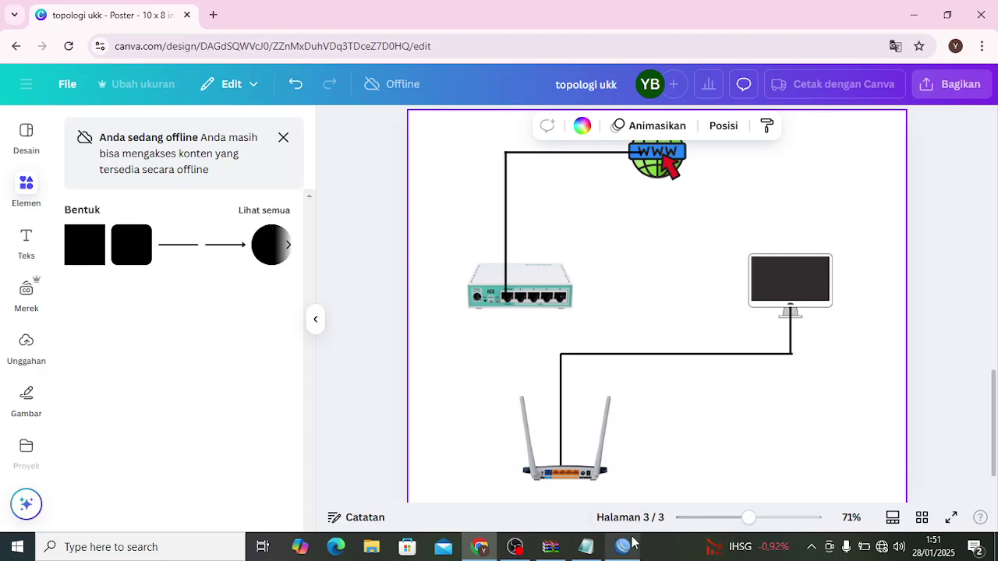
pyautogui.moveTo(632, 543)
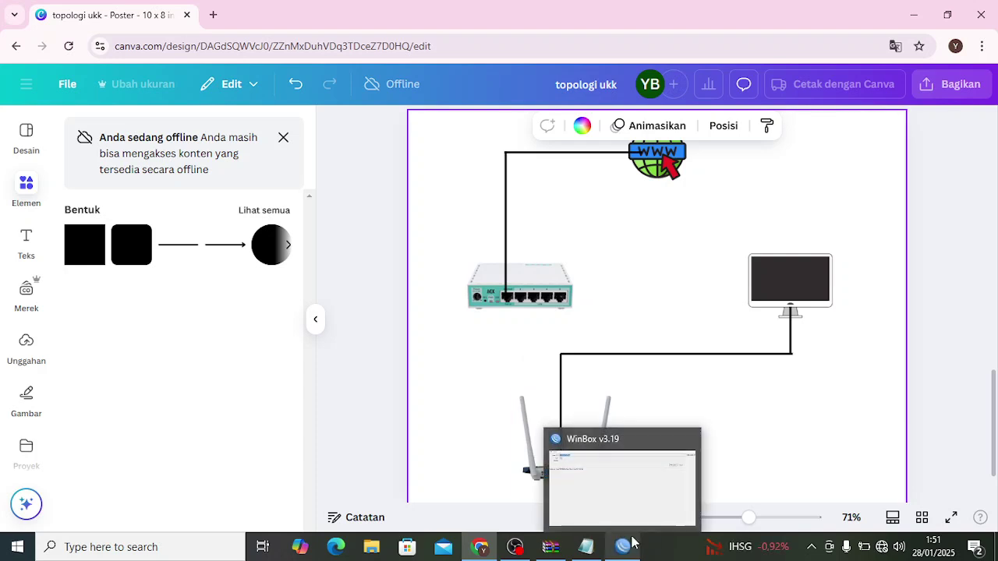
pyautogui.click(883, 549)
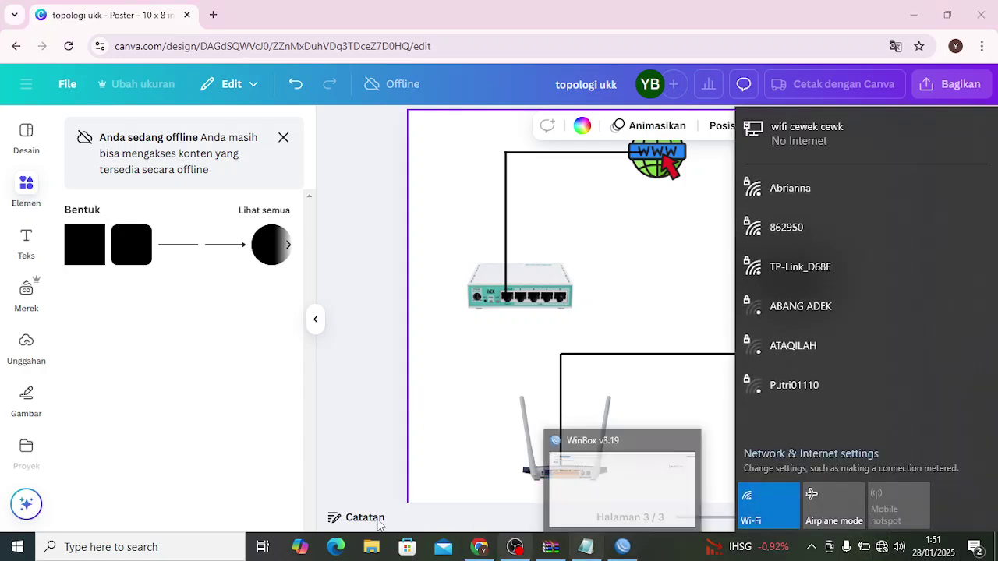
# Step: Open a new browser tab, then start the note 'Setting Acces Point (192.168.' in Notepad
pyautogui.click(212, 14)
pyautogui.click(212, 14)
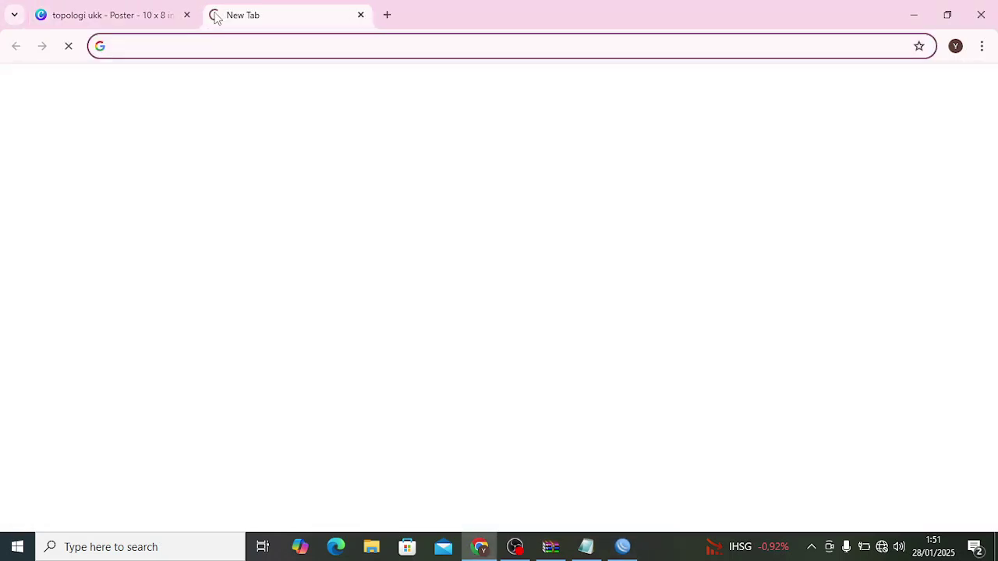
pyautogui.click(587, 545)
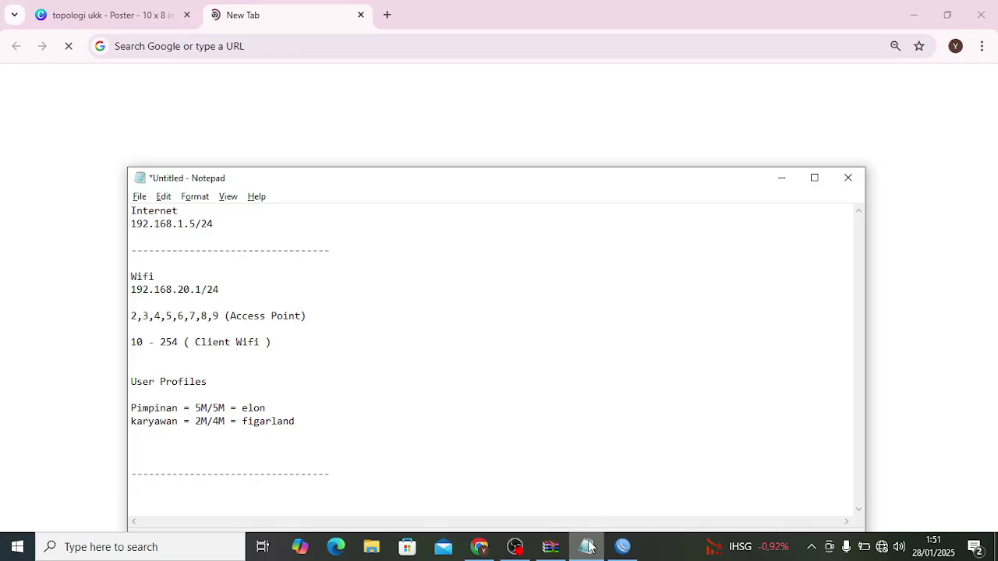
pyautogui.write('Setting ')
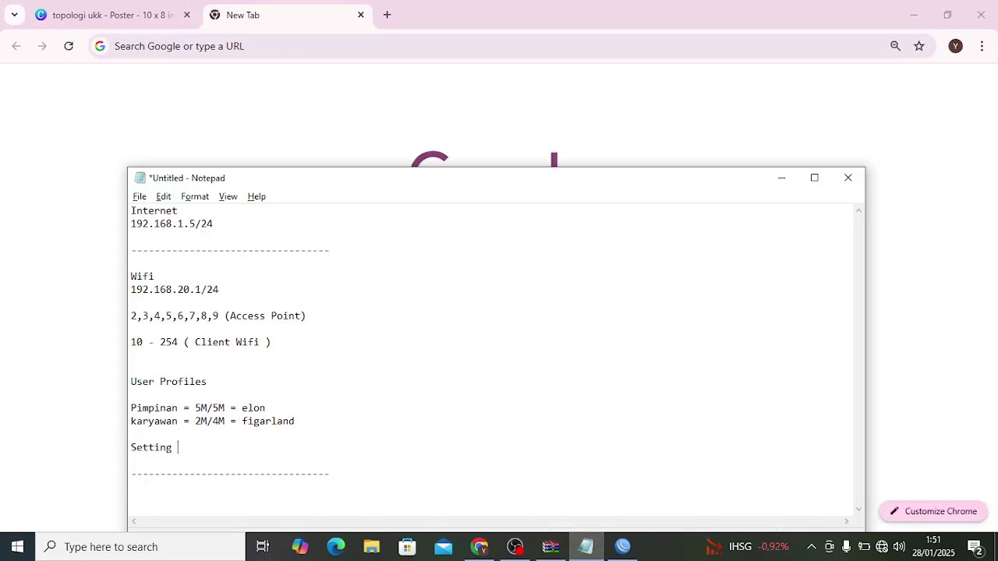
pyautogui.write('Acces Point (192.168.1.1')
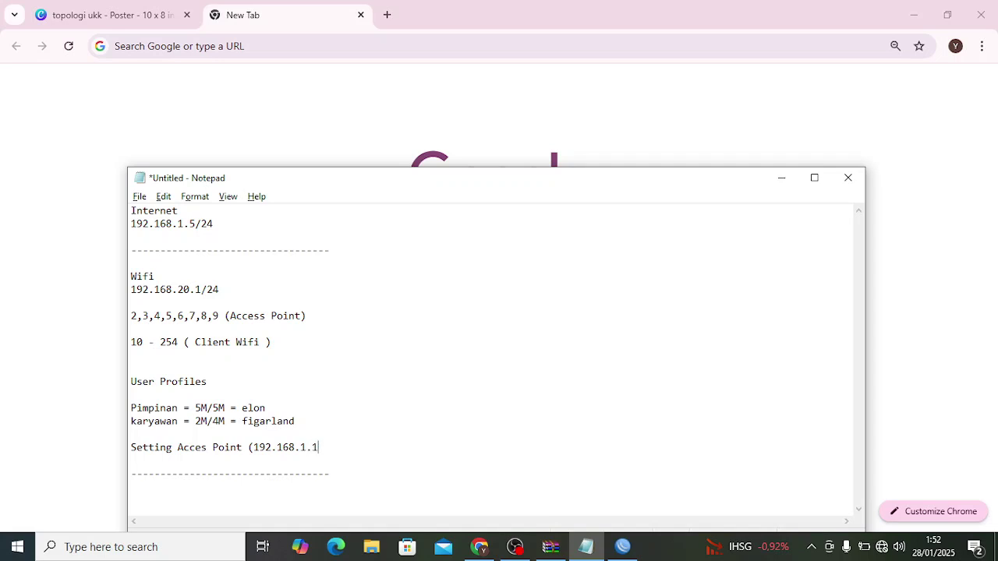
pyautogui.press('BackSpace')
pyautogui.press('BackSpace')
# Step: Finish the note as 'Setting Acces Point (192.168.0.1)' and load 192.168.0.1 in the browser
pyautogui.write('0.1)')
pyautogui.click(292, 46)
pyautogui.write('192.168.0.1')
pyautogui.press('Return')
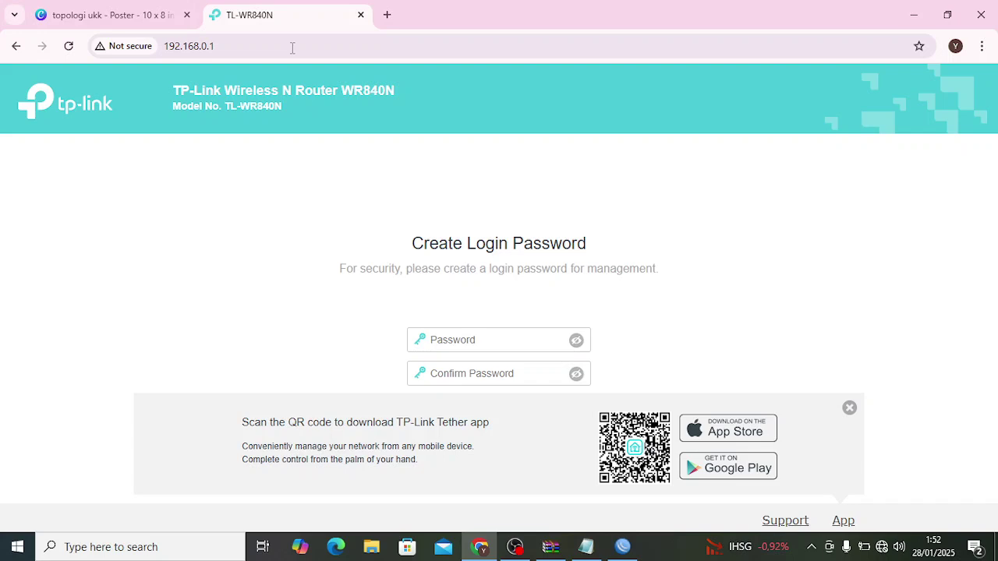
# Step: Dismiss the app banner and create the TP-Link admin login password to enter its pages
pyautogui.click(851, 410)
pyautogui.click(496, 341)
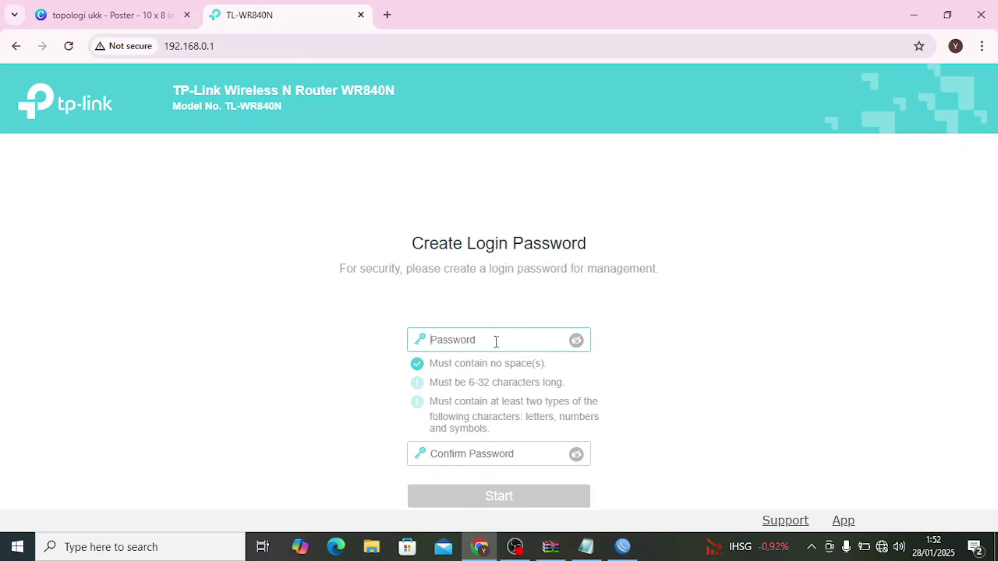
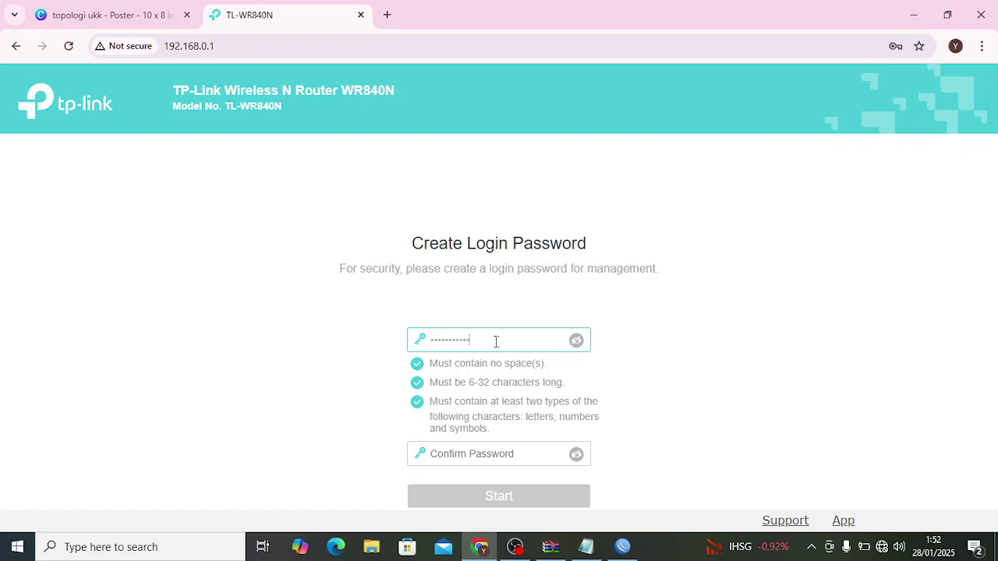
pyautogui.click(573, 350)
pyautogui.click(487, 424)
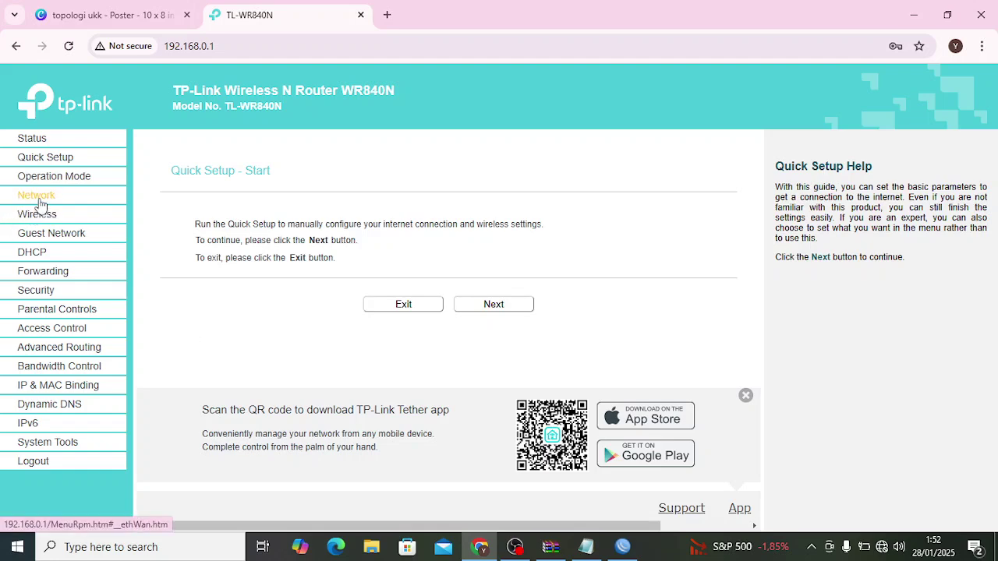
# Step: Set the WAN connection type to Static IP under Network > WAN
pyautogui.click(38, 205)
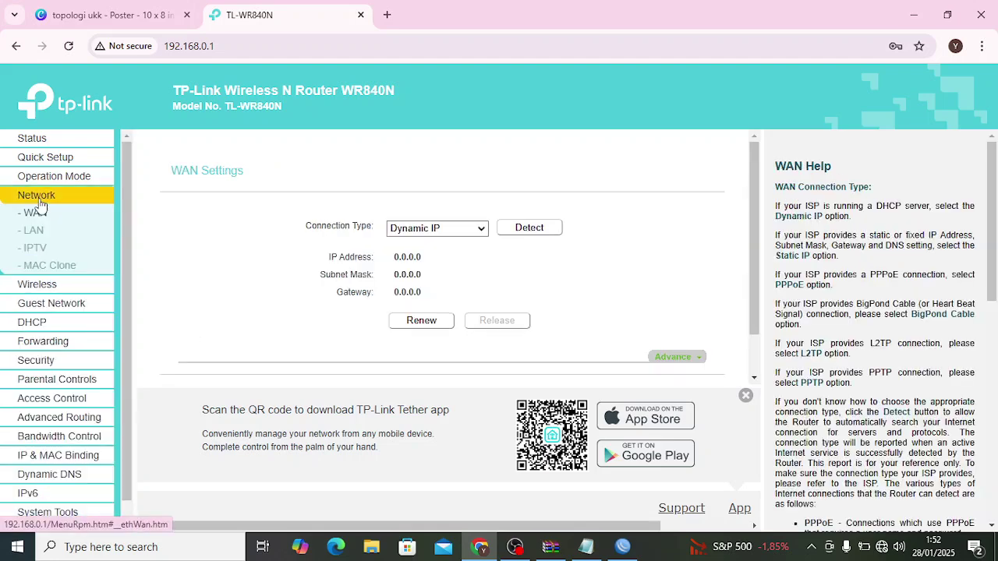
pyautogui.click(470, 230)
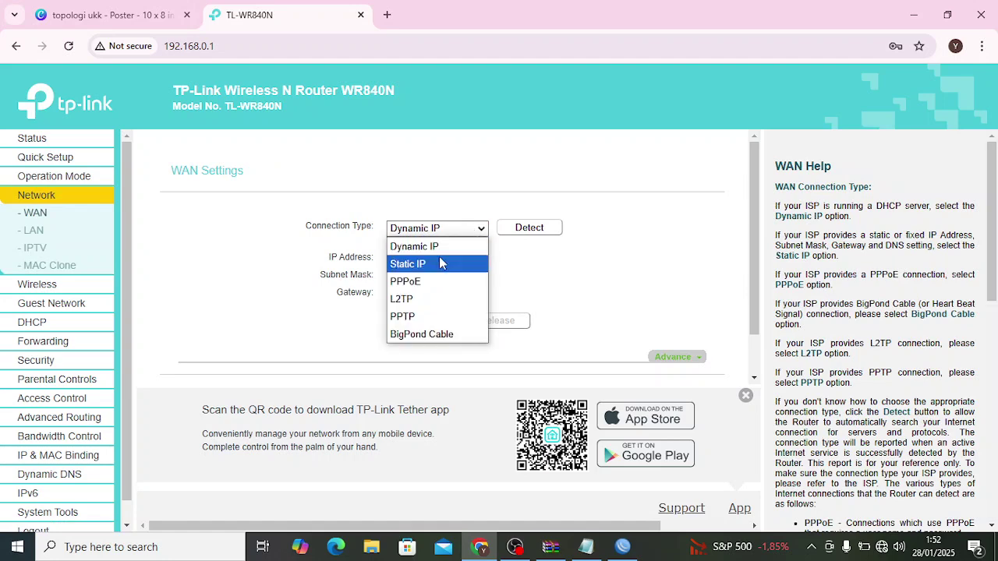
pyautogui.click(440, 262)
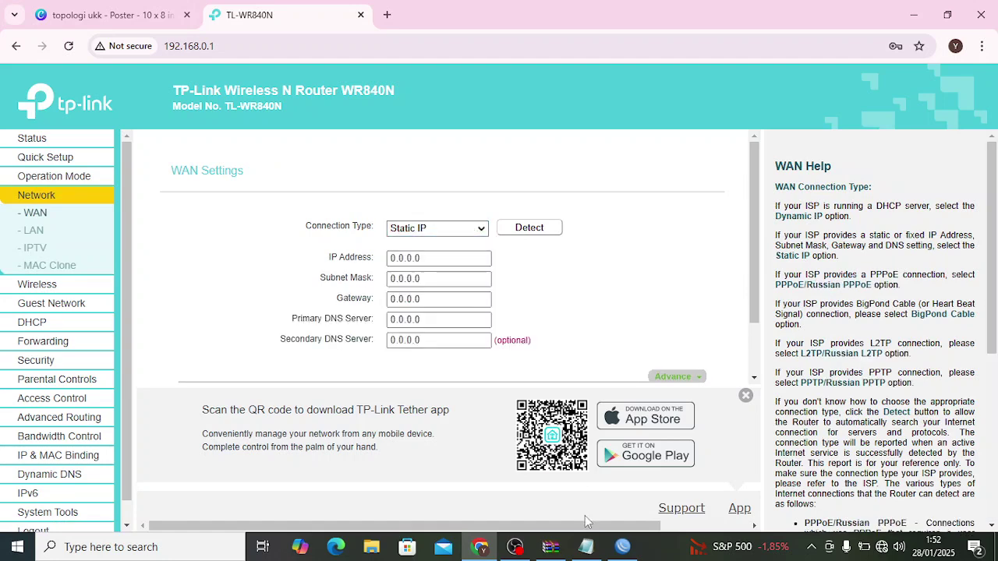
# Step: Check the access point address range in the network notes
pyautogui.click(586, 546)
pyautogui.moveTo(133, 319); pyautogui.dragTo(221, 317)
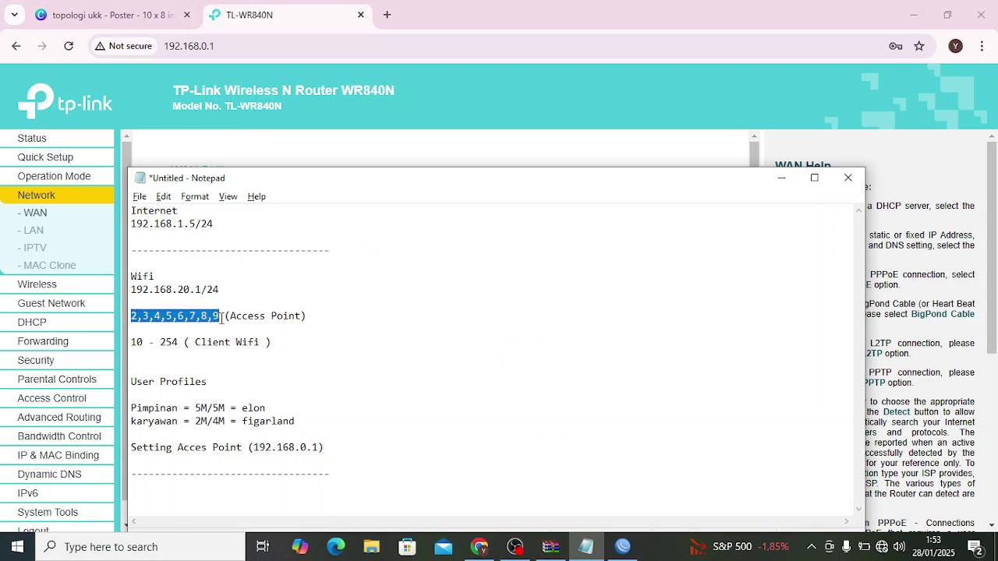
pyautogui.click(343, 319)
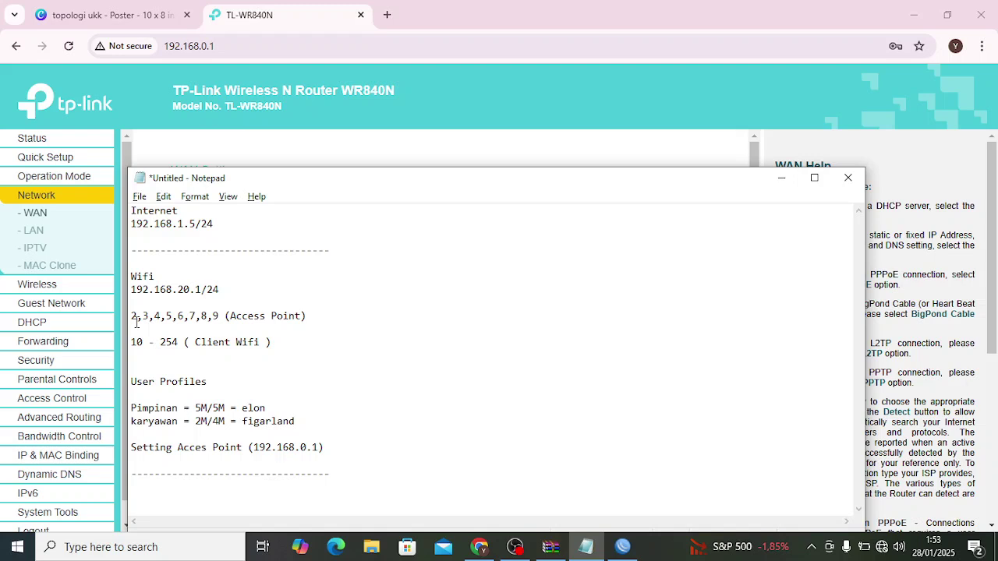
pyautogui.moveTo(626, 548)
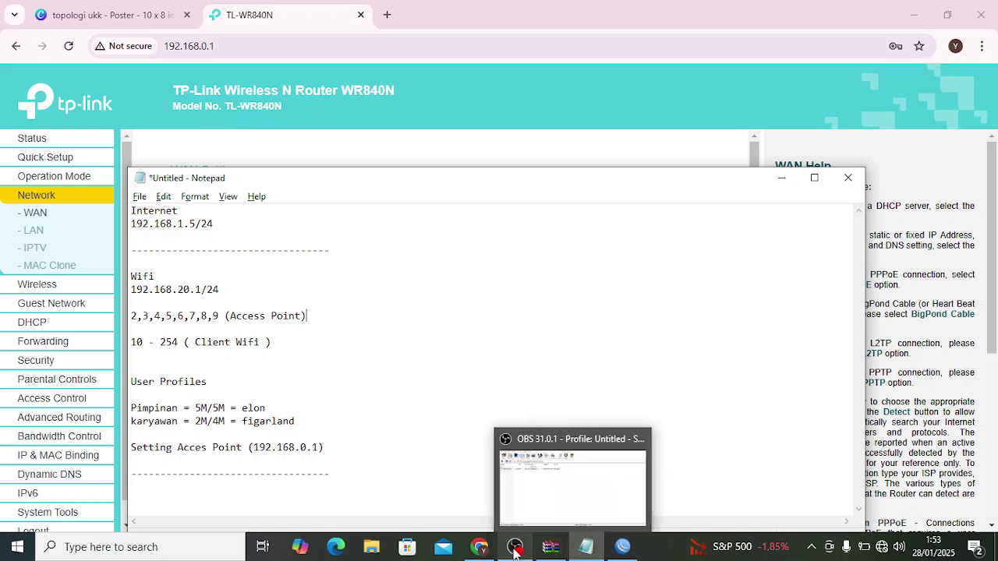
pyautogui.click(480, 549)
# Step: Enter 192.168.20.2 as the WAN IP address, checking the notes for the value
pyautogui.doubleClick(463, 266)
pyautogui.write('192.')
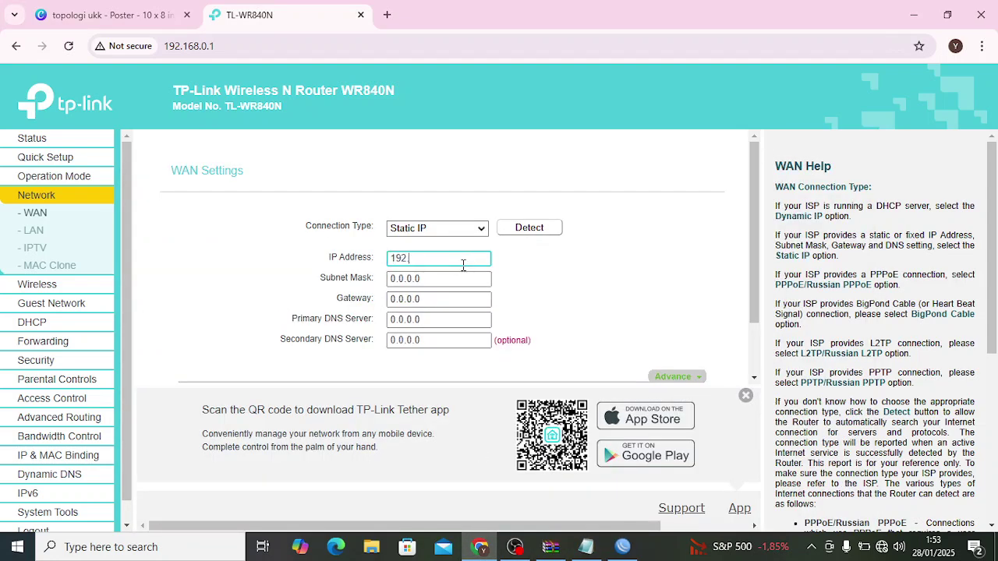
pyautogui.write('168.20.')
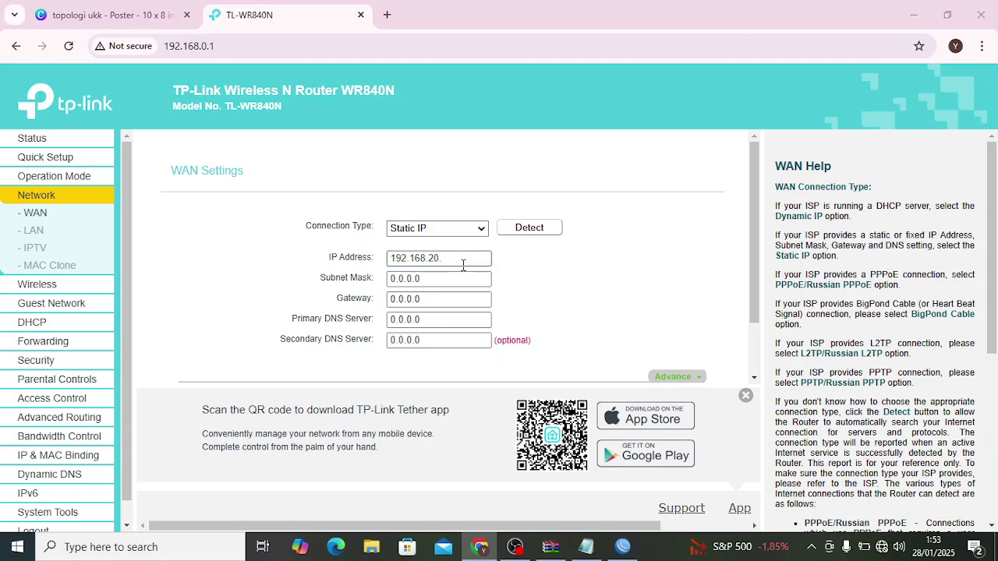
pyautogui.hotkey('alt', 'Tab')
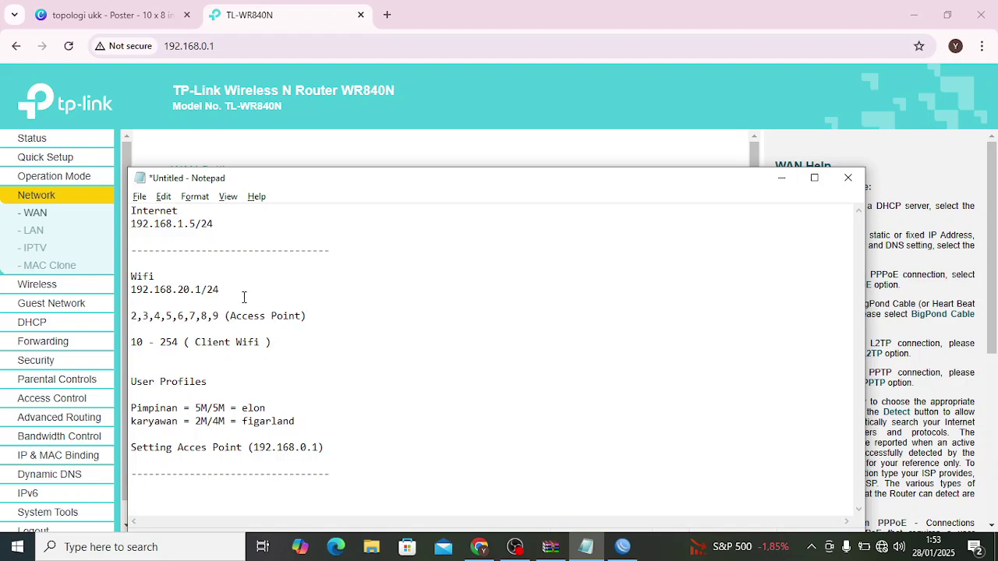
pyautogui.moveTo(131, 315); pyautogui.dragTo(221, 316)
pyautogui.hotkey('alt', 'Tab')
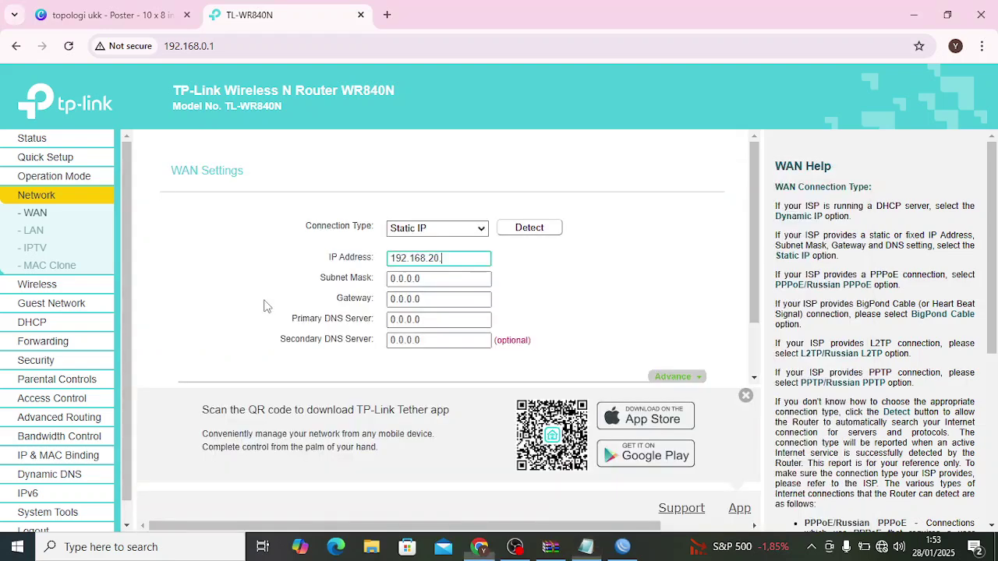
pyautogui.write('2')
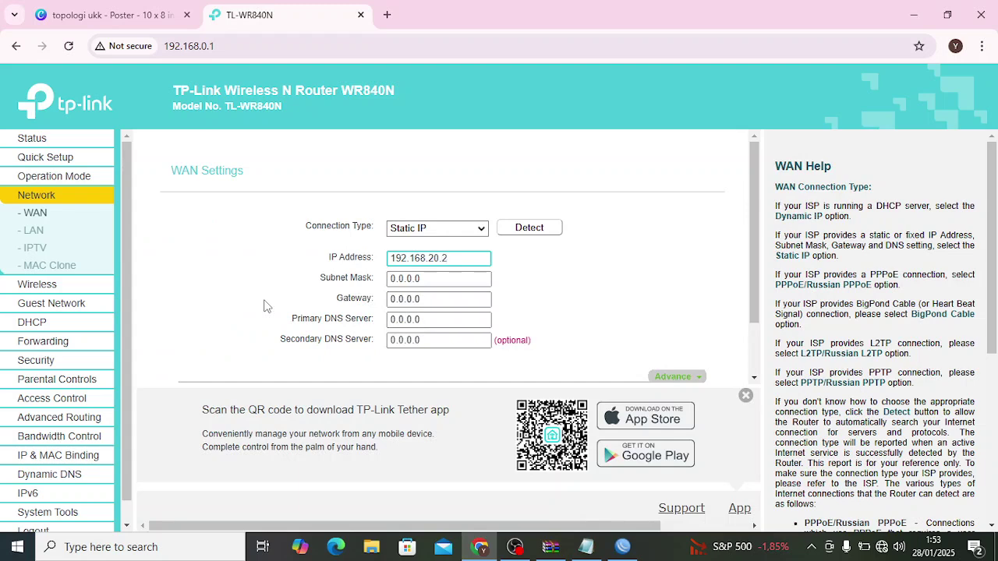
pyautogui.hotkey('alt', 'Tab')
pyautogui.hotkey('alt', 'Tab')
pyautogui.press('BackSpace')
pyautogui.write('10')
pyautogui.press('BackSpace')
pyautogui.press('BackSpace')
pyautogui.write('2')
pyautogui.press('BackSpace')
pyautogui.write('2')
# Step: Fill subnet mask 255.255.255.0, gateway 192.168.20.1 and primary DNS 192.168.1.1
pyautogui.press('Tab')
pyautogui.write('2')
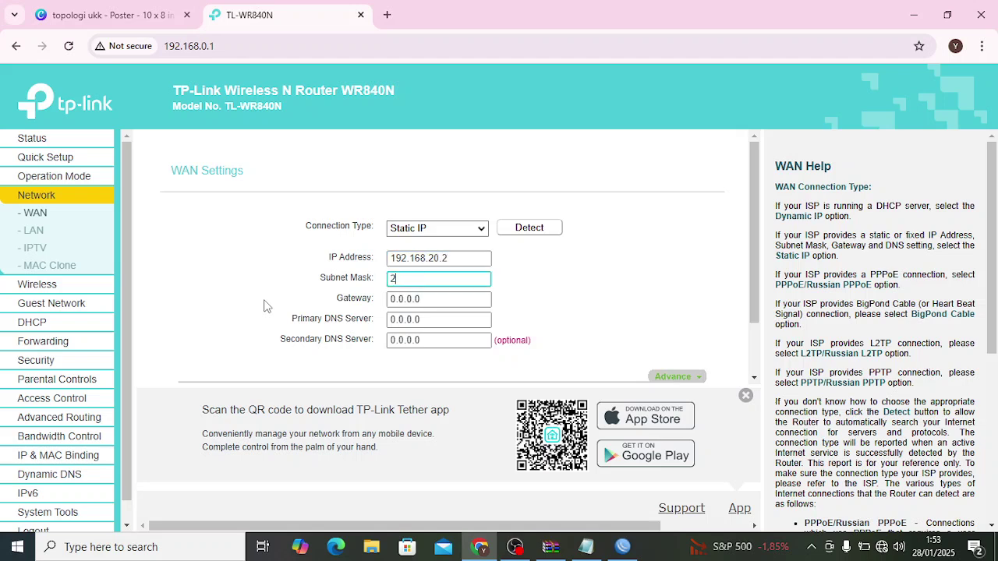
pyautogui.write('55.255.255.0')
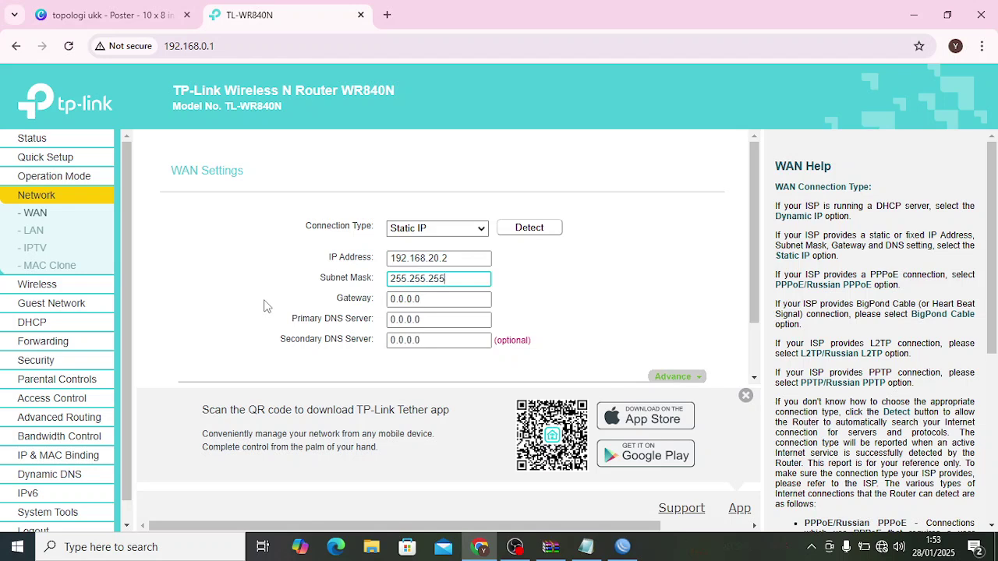
pyautogui.press('Tab')
pyautogui.write('192.168.20.1')
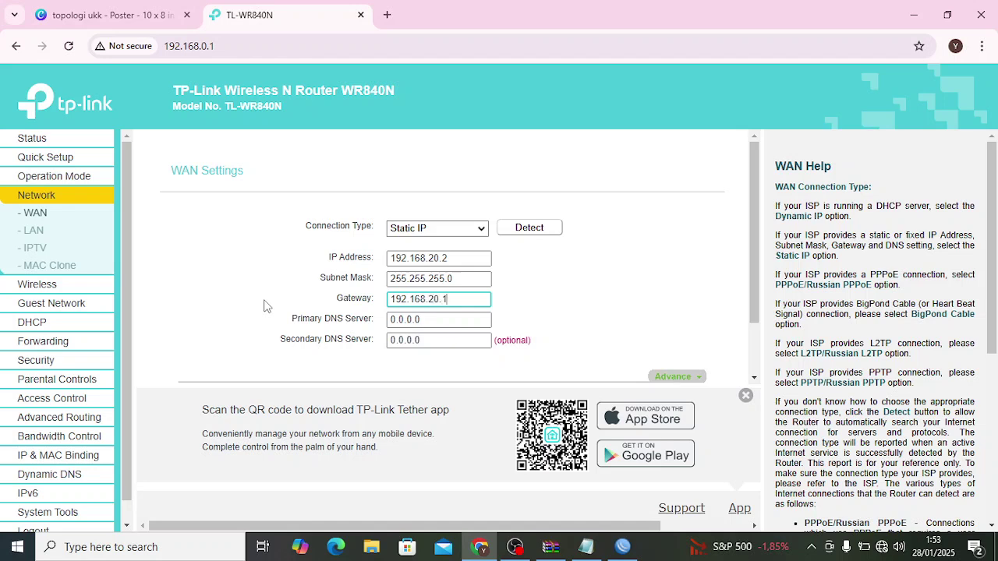
pyautogui.press('Tab')
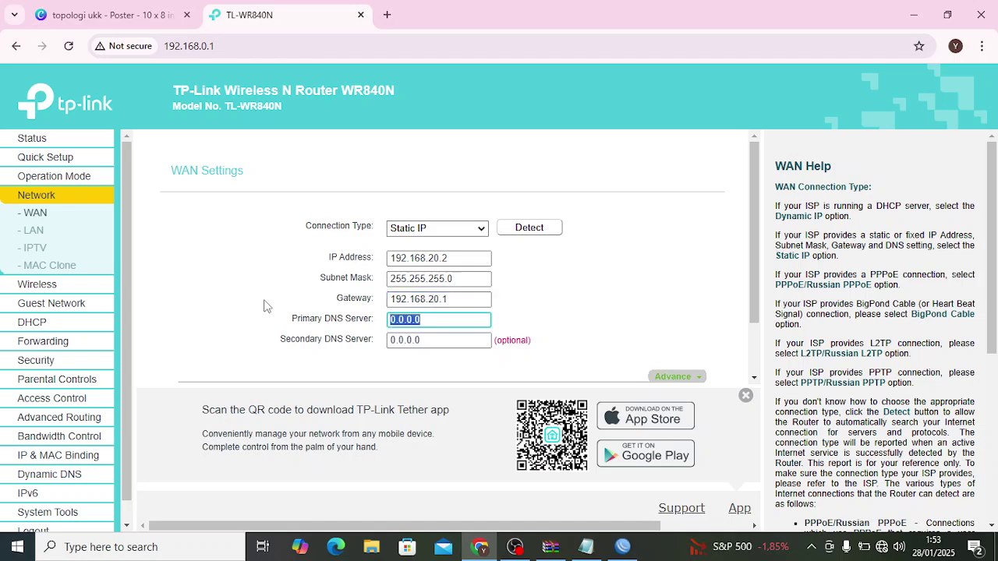
pyautogui.write('91')
pyautogui.press('BackSpace')
pyautogui.press('BackSpace')
pyautogui.write('192.168.1.1')
# Step: Save the static WAN settings and recheck the access point addresses in the notes
pyautogui.click(745, 395)
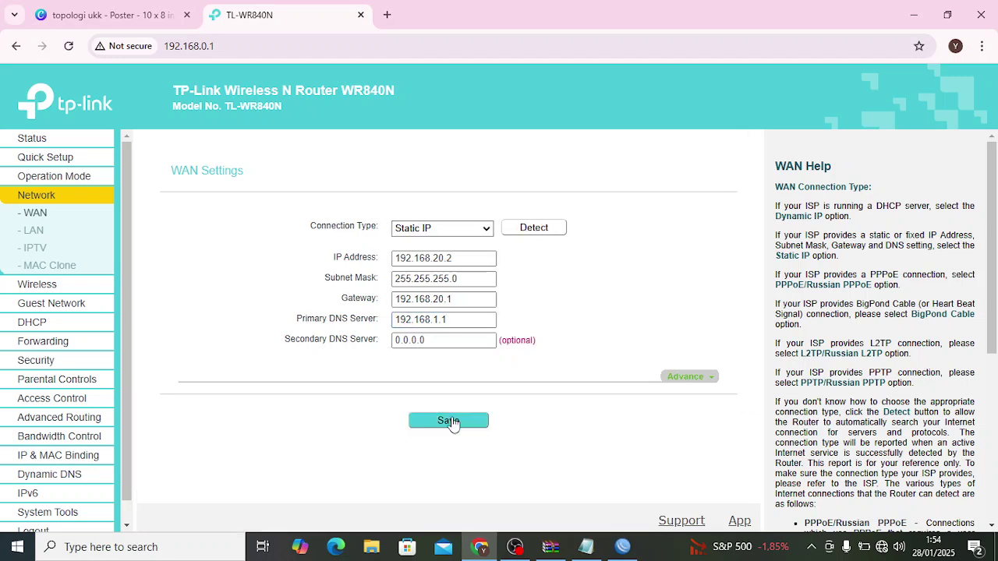
pyautogui.click(452, 422)
pyautogui.click(585, 546)
pyautogui.click(139, 318)
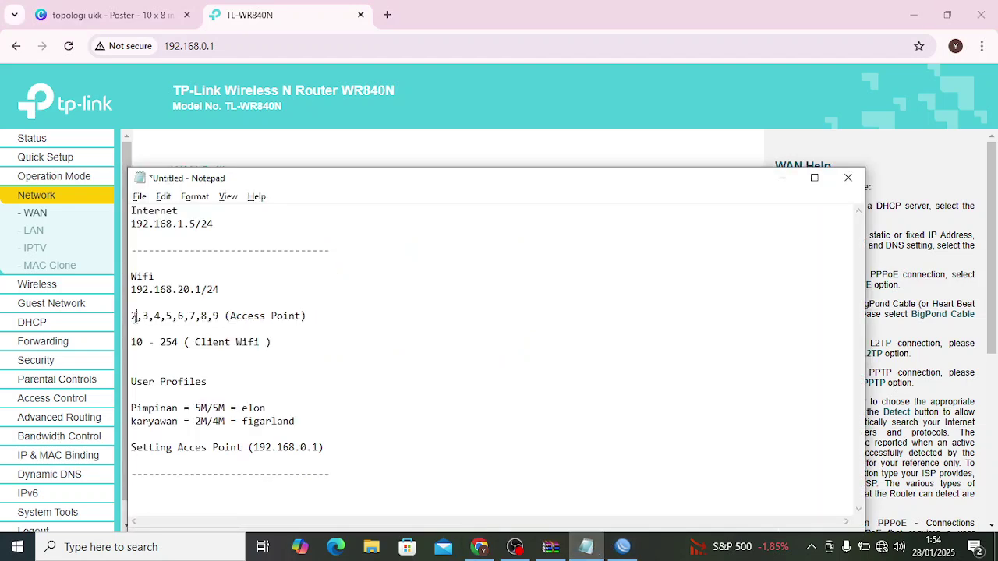
pyautogui.moveTo(222, 317); pyautogui.dragTo(130, 316)
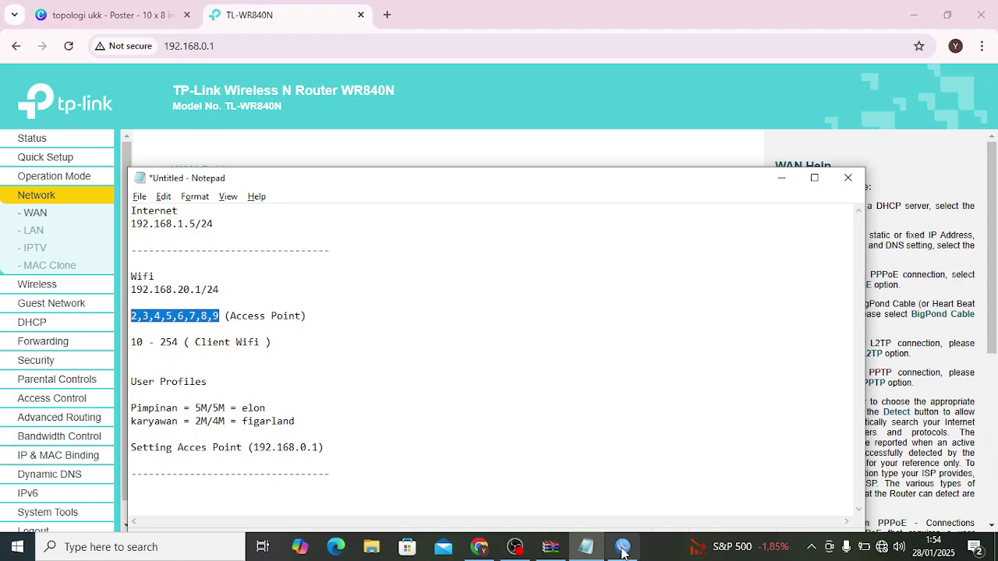
pyautogui.click(484, 552)
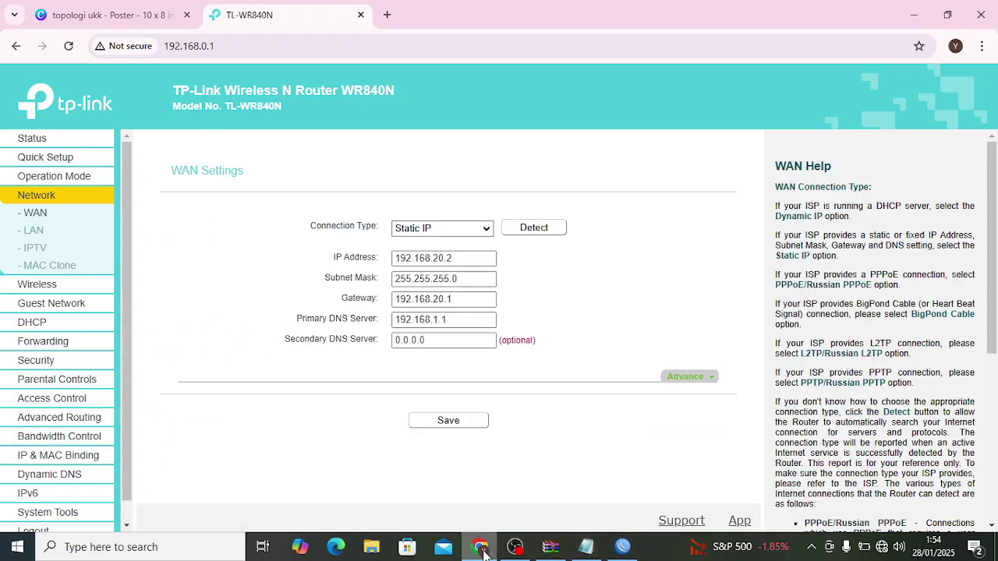
# Step: Change the Wireless Network Name under Wireless > Basic Settings to wifi-ukk-yuda and save
pyautogui.click(47, 285)
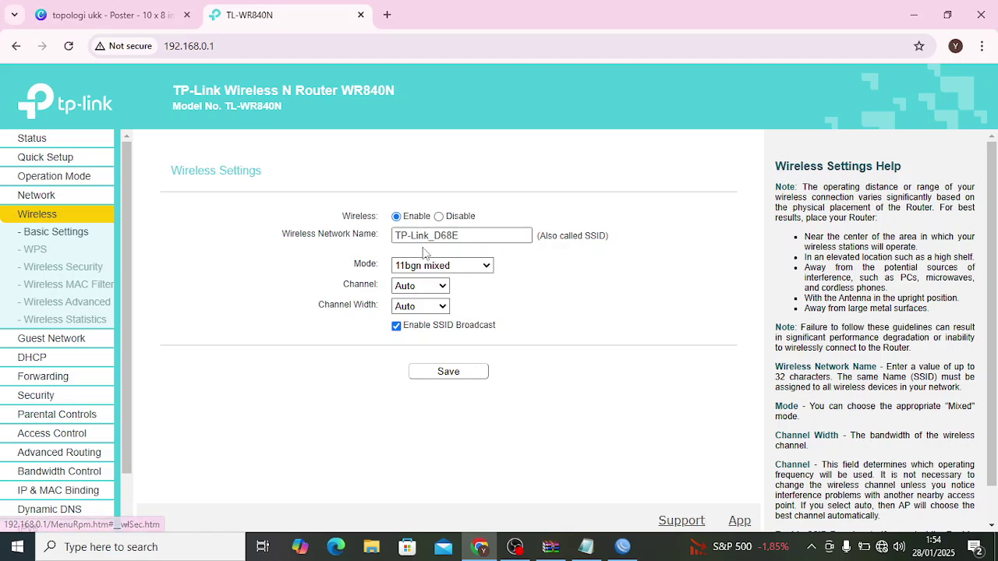
pyautogui.doubleClick(475, 238)
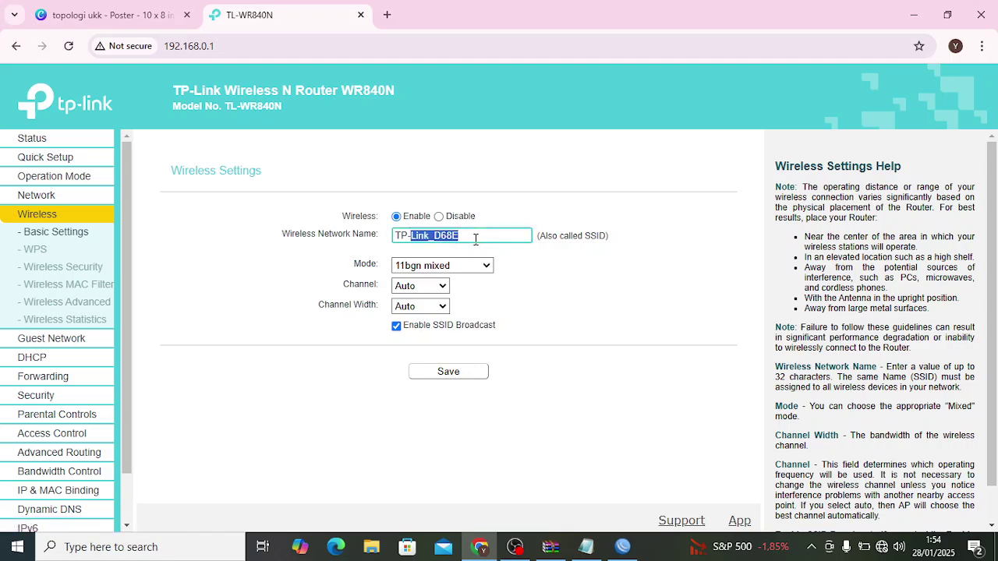
pyautogui.press('BackSpace')
pyautogui.press('BackSpace')
pyautogui.press('BackSpace')
pyautogui.press('BackSpace')
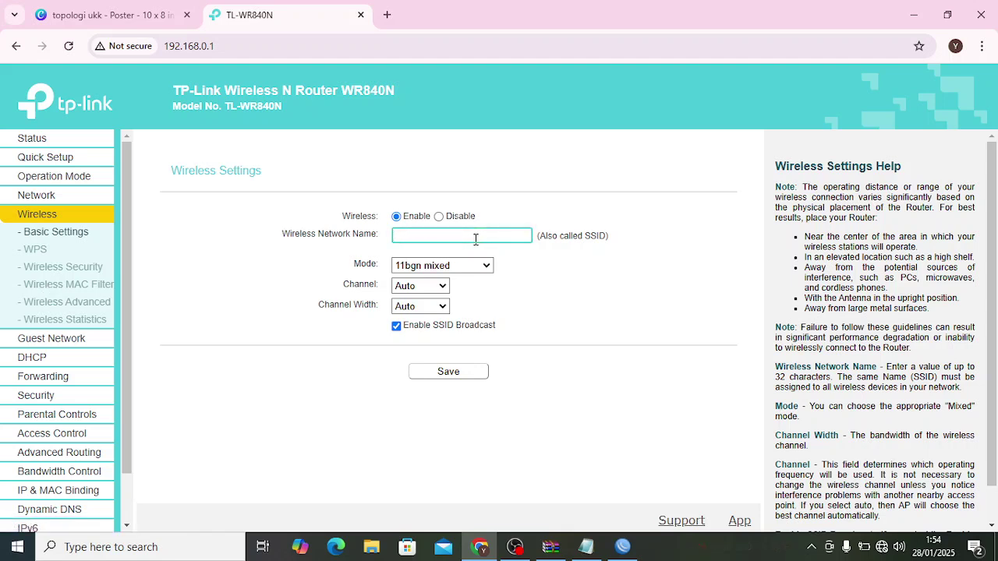
pyautogui.write('wifi-ukk-yuda')
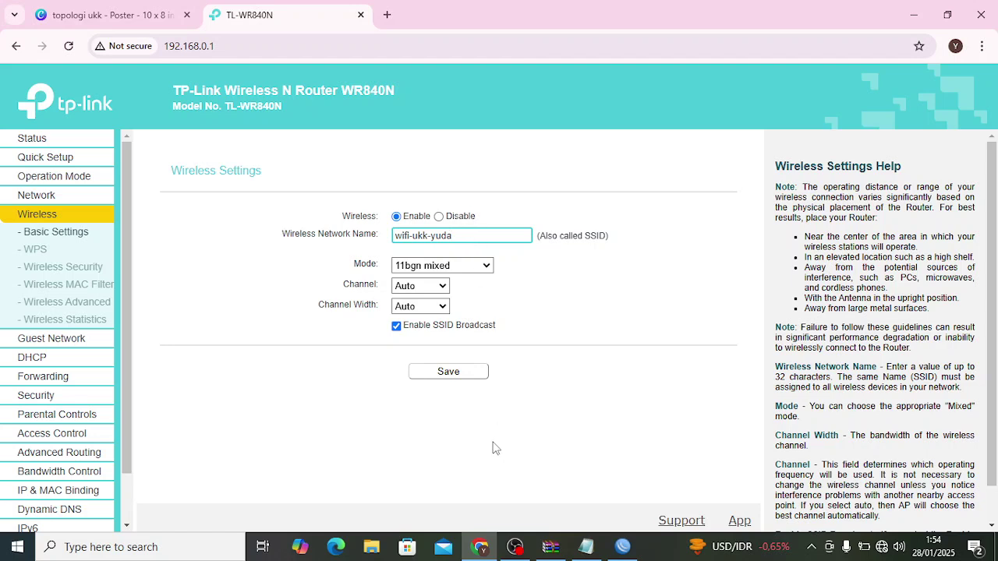
pyautogui.click(460, 376)
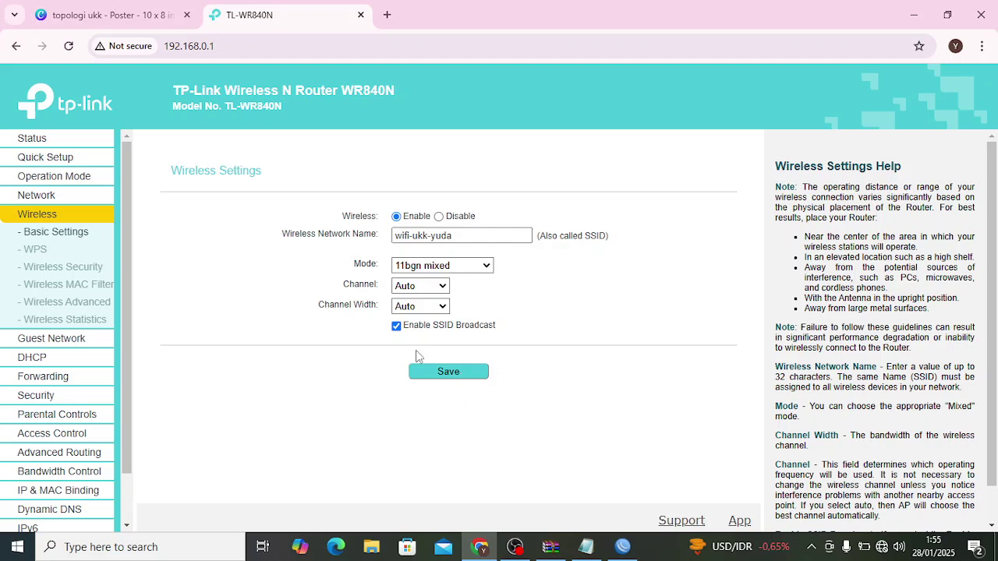
# Step: Choose Disable Wireless Security on the Wireless Security page and save the change
pyautogui.click(44, 267)
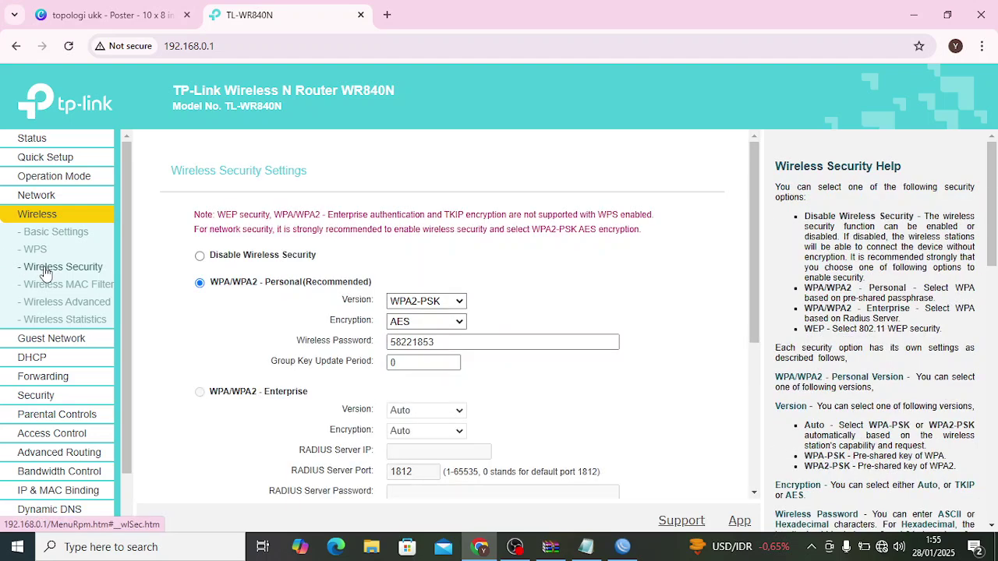
pyautogui.click(200, 259)
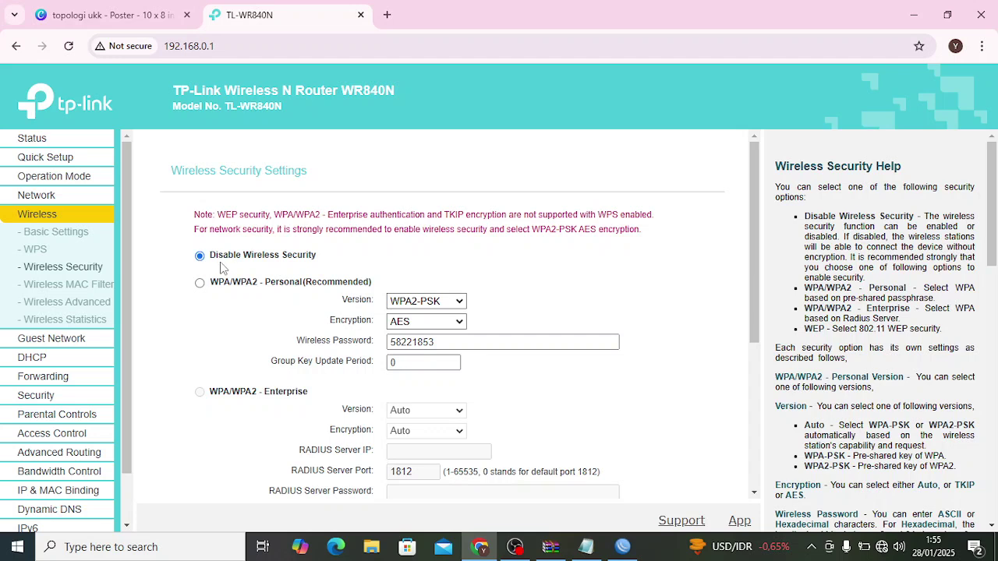
pyautogui.moveTo(749, 270); pyautogui.dragTo(756, 441)
pyautogui.click(475, 467)
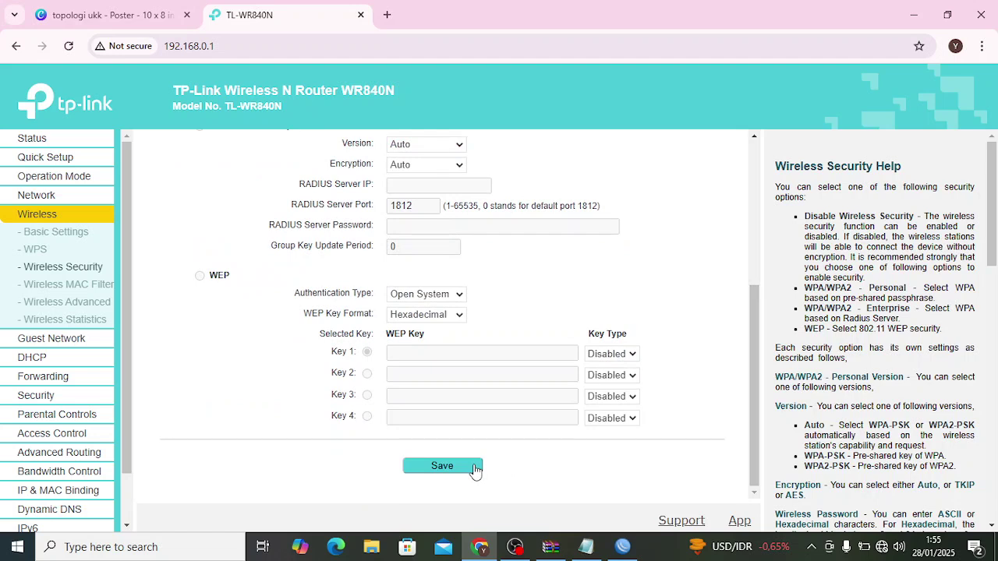
# Step: Set DHCP Server to Disable on the DHCP Settings page and save
pyautogui.click(46, 357)
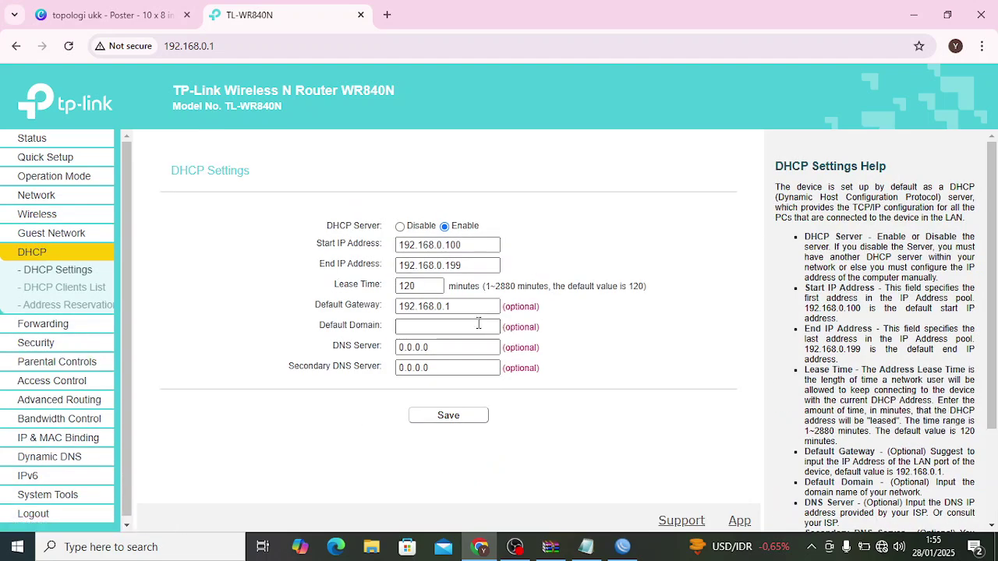
pyautogui.click(400, 226)
pyautogui.click(456, 418)
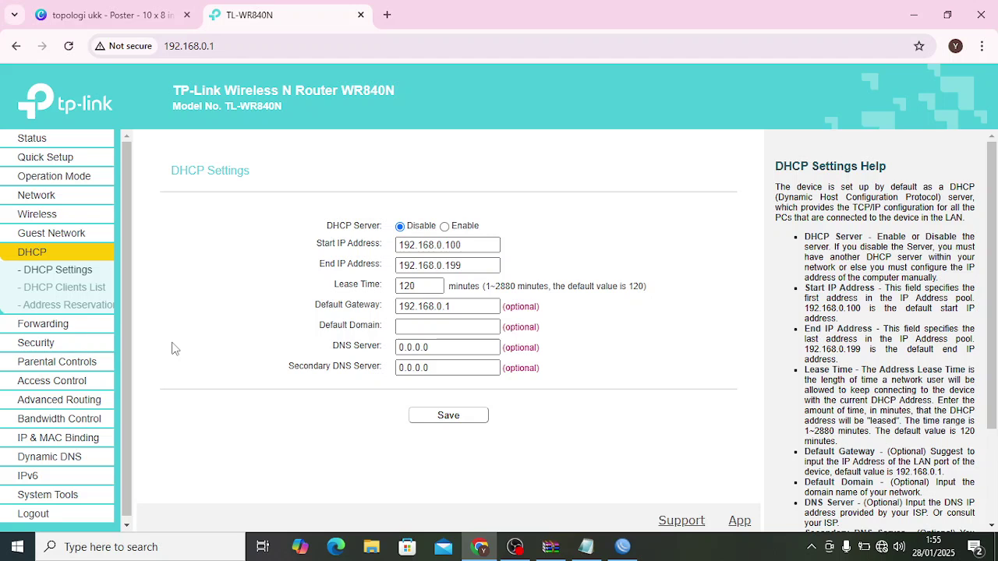
pyautogui.moveTo(125, 347); pyautogui.dragTo(125, 365)
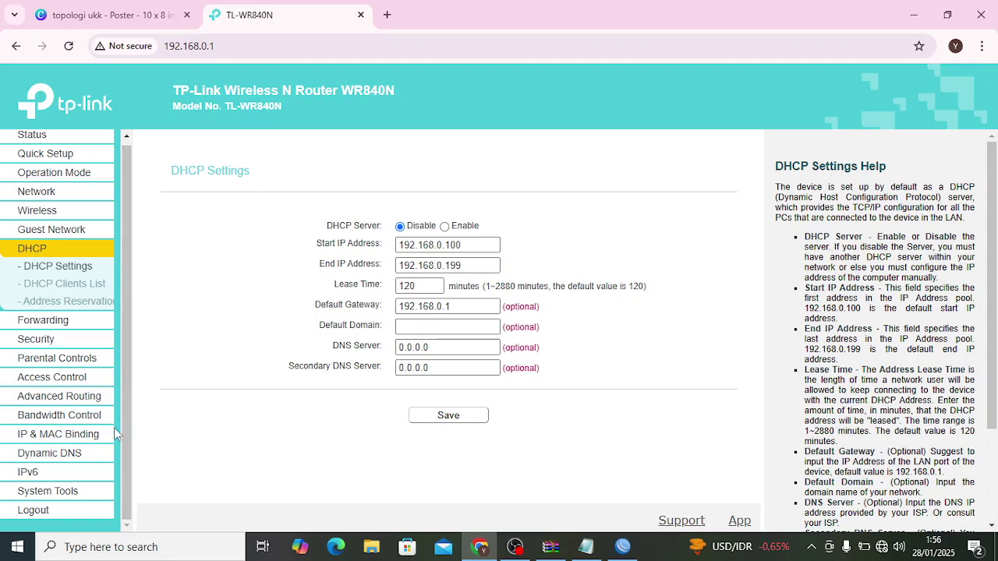
# Step: Reboot the TP-Link WR840N from System Tools > Reboot, confirming with OK
pyautogui.click(63, 494)
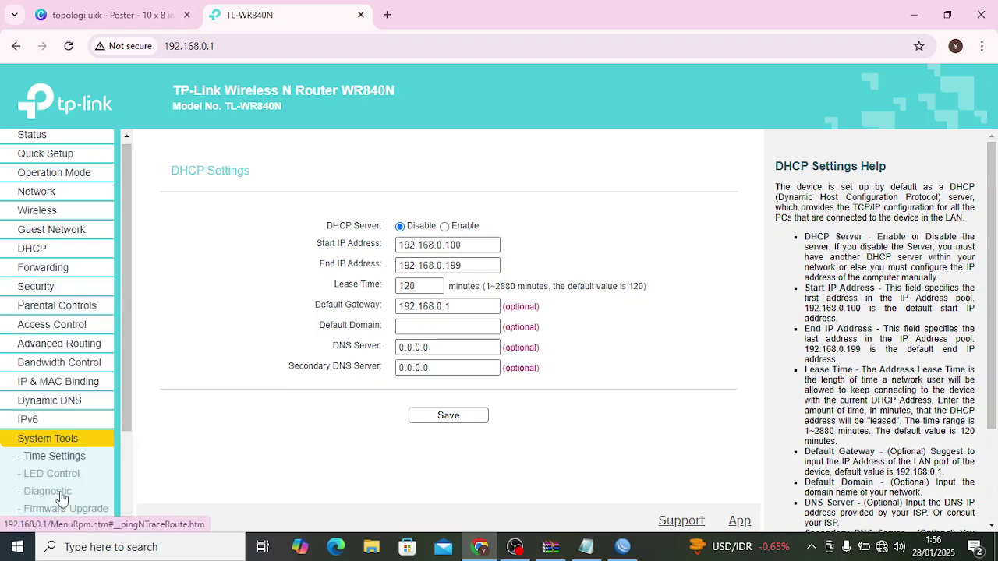
pyautogui.moveTo(124, 344); pyautogui.dragTo(123, 481)
pyautogui.click(41, 438)
pyautogui.click(483, 243)
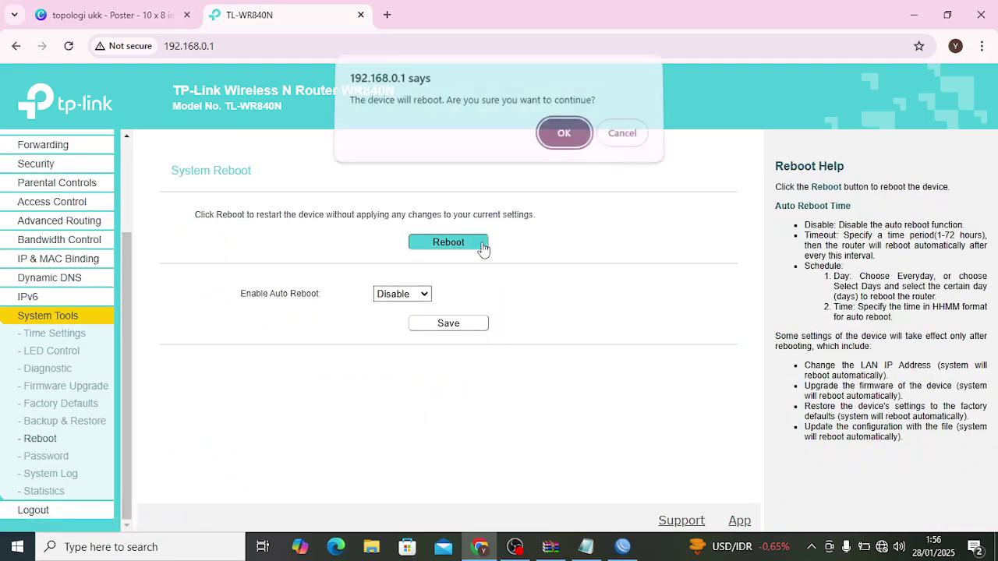
pyautogui.click(573, 137)
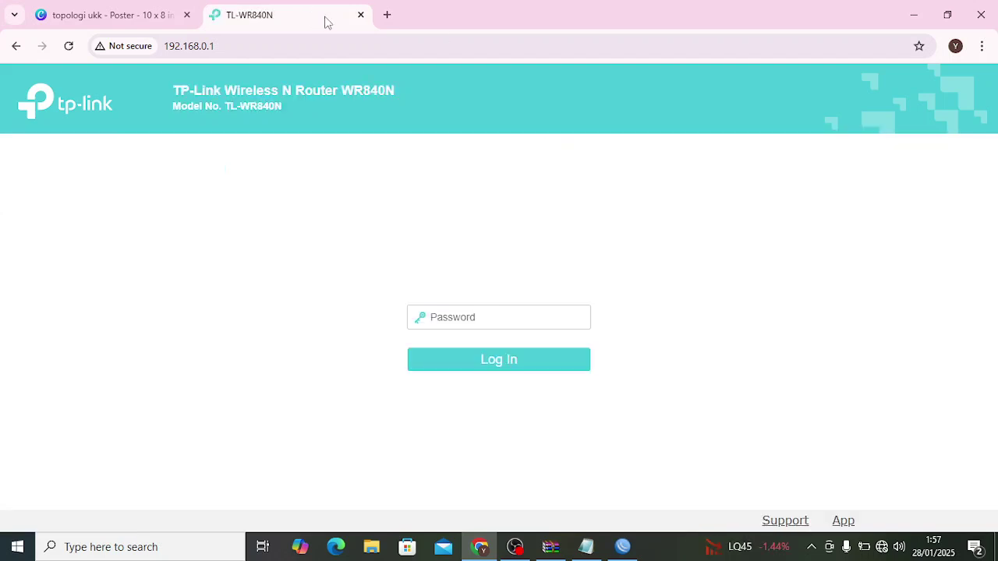
# Step: Close the TL-WR840N tab and connect the PC to a nearby secured Wi-Fi network
pyautogui.click(361, 15)
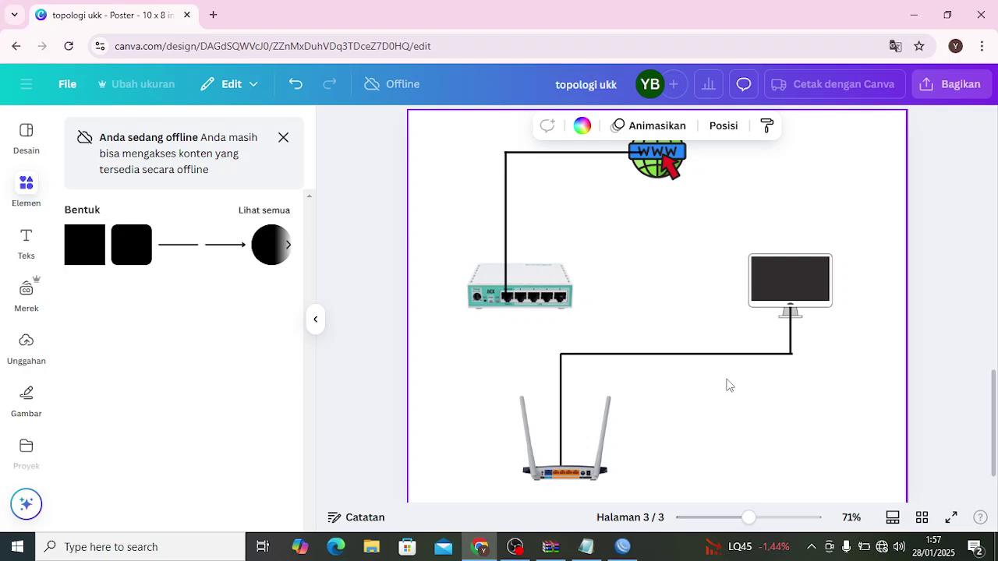
pyautogui.click(883, 550)
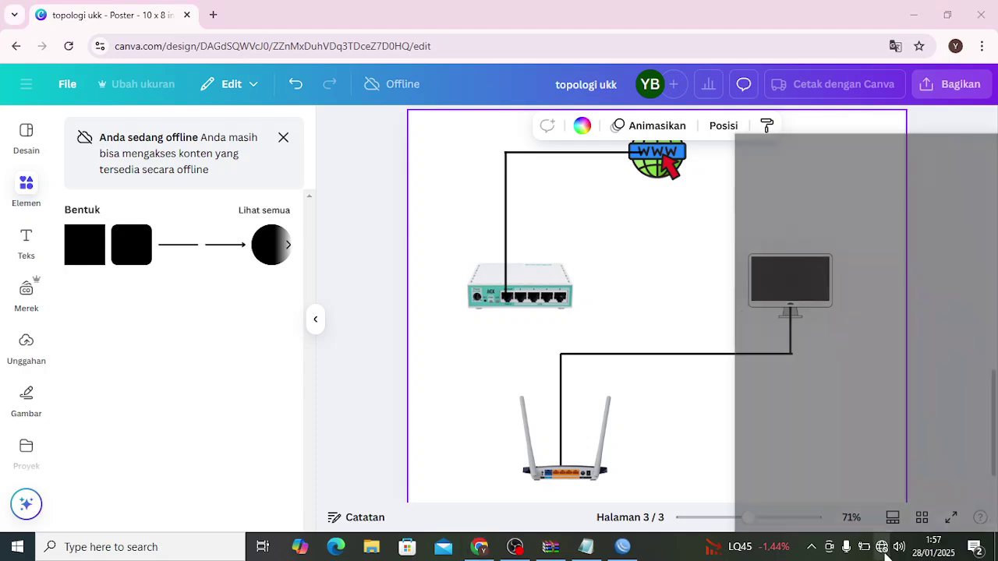
pyautogui.click(873, 194)
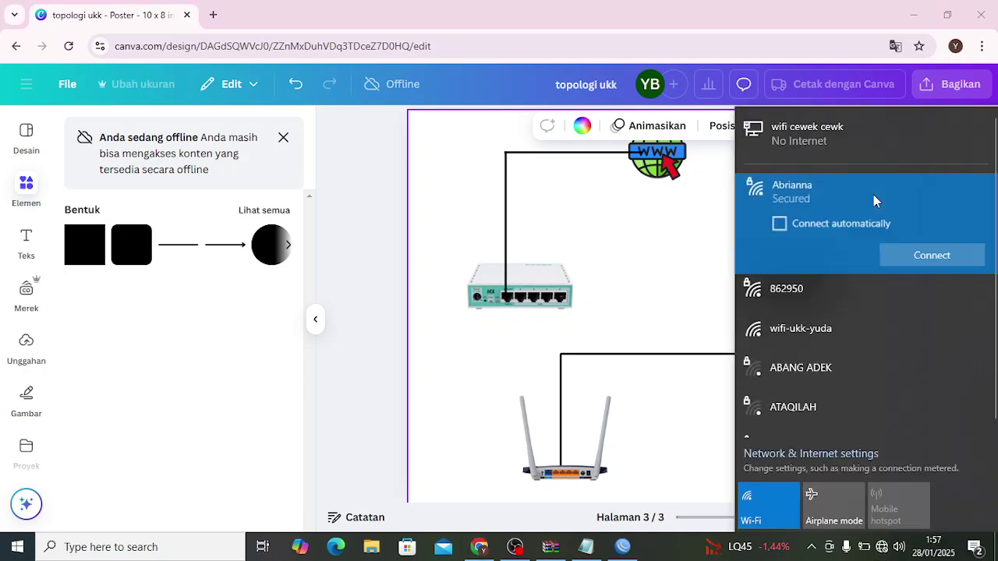
pyautogui.click(934, 253)
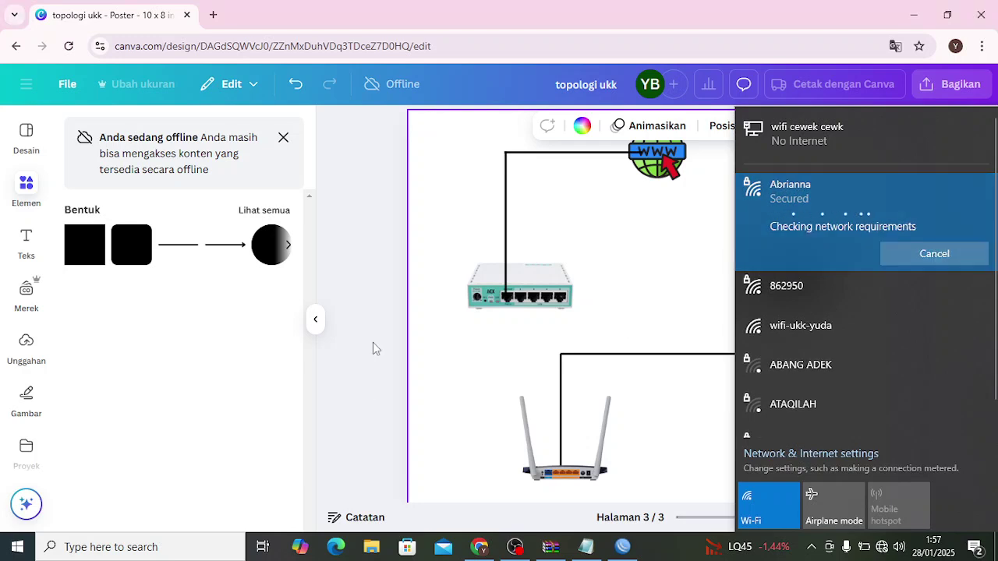
pyautogui.click(373, 343)
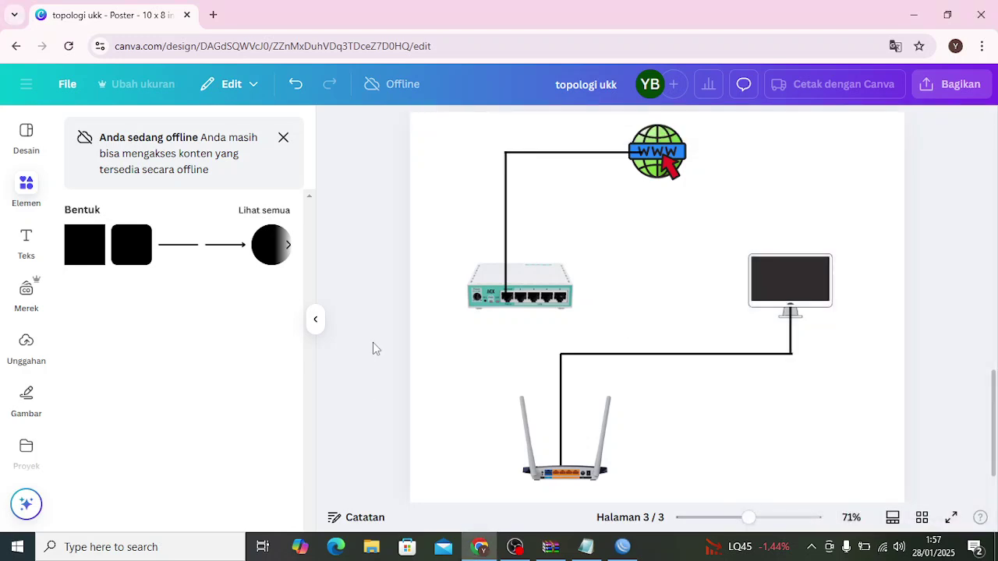
# Step: Recheck the Wi-Fi connection in the network list, then return to the Canva design
pyautogui.click(885, 552)
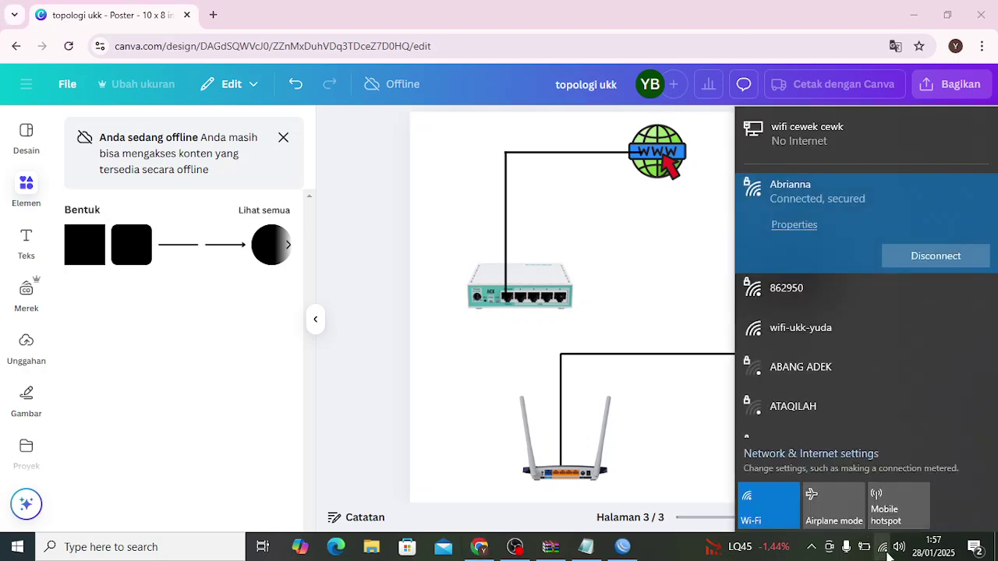
pyautogui.click(381, 391)
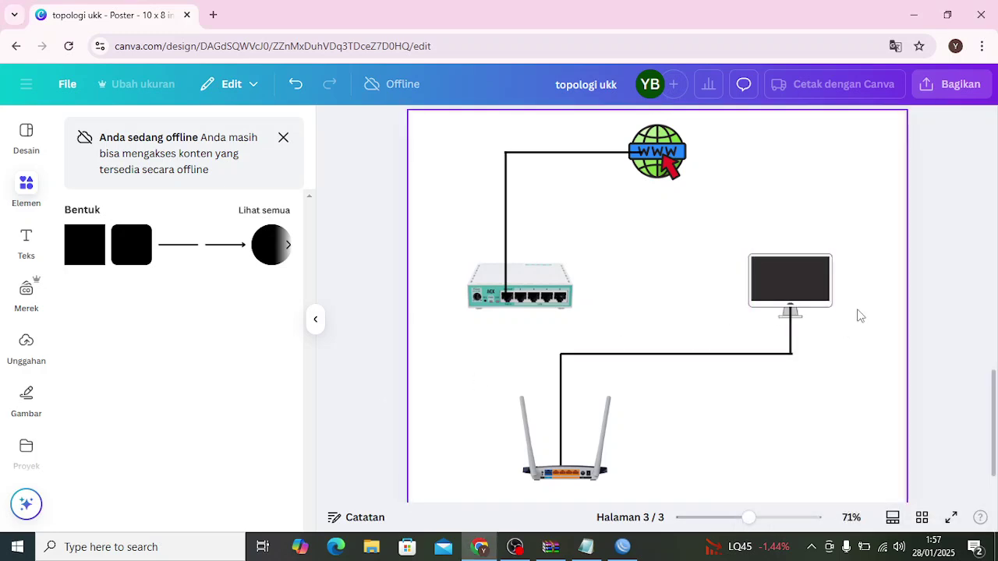
pyautogui.scroll(-1, 995, 435)
pyautogui.scroll(1, 990, 442)
pyautogui.scroll(-1, 990, 442)
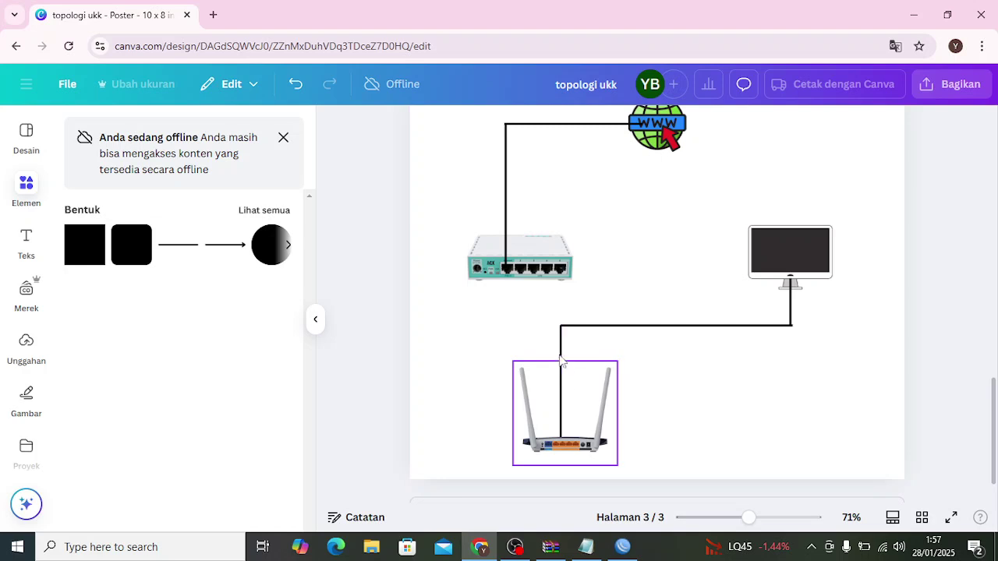
# Step: Move the access point image to the lower right and extend the vertical cable up to the MikroTik
pyautogui.moveTo(564, 370); pyautogui.dragTo(839, 373)
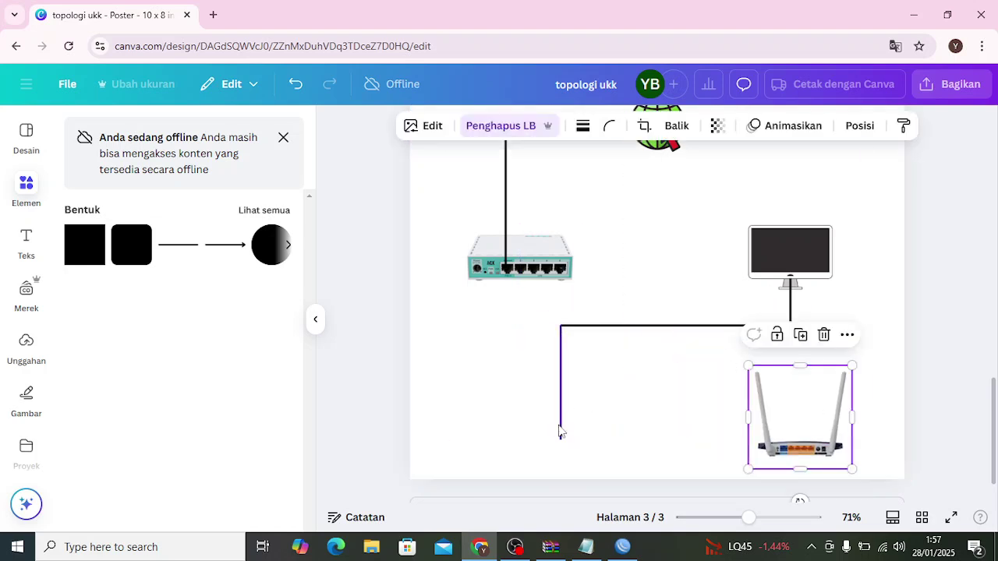
pyautogui.moveTo(560, 434); pyautogui.dragTo(560, 326)
pyautogui.click(608, 376)
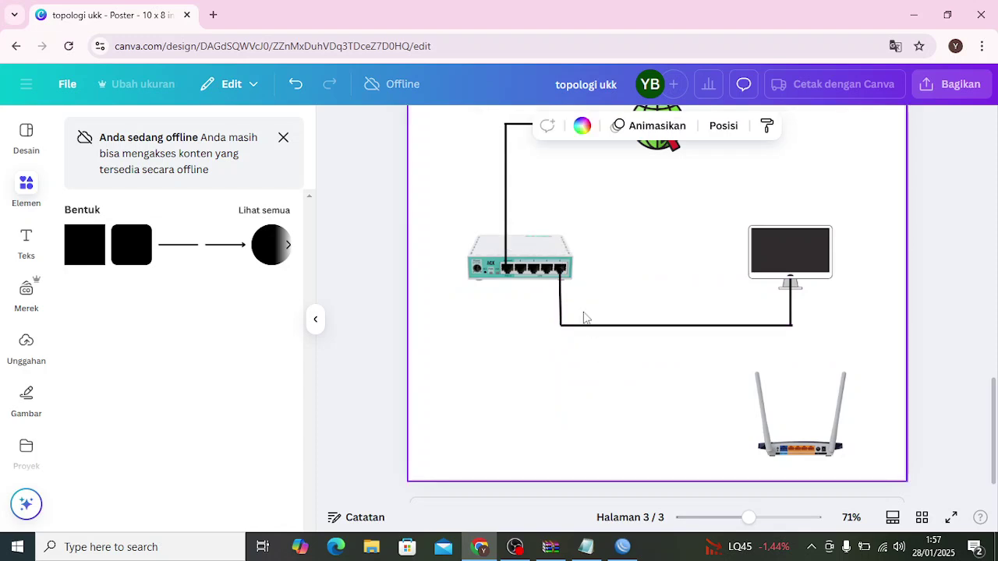
# Step: Select both cable lines together and review their line style and colour options
pyautogui.click(559, 311)
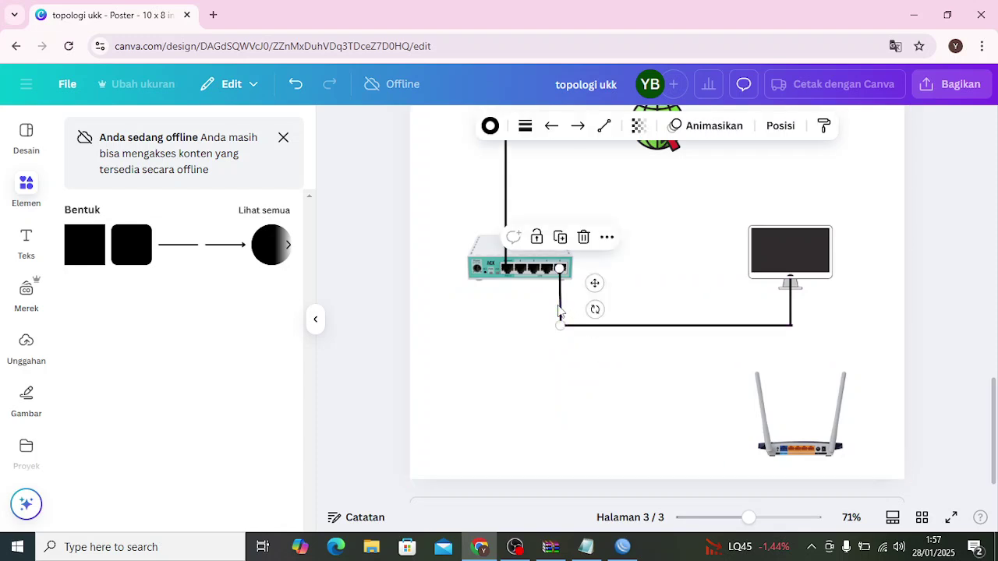
pyautogui.keyDown('shift'); pyautogui.click(640, 326); pyautogui.keyUp('shift')
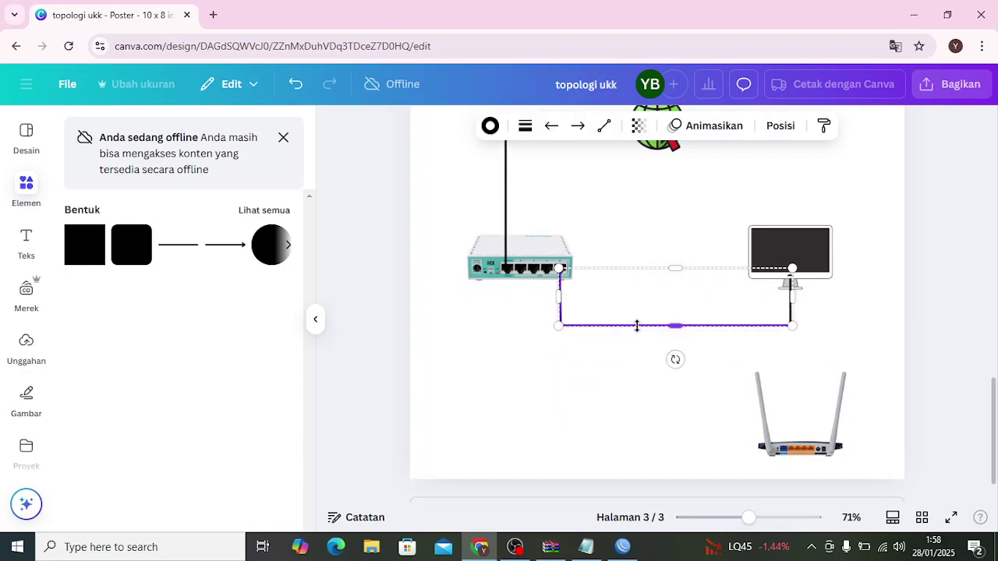
pyautogui.click(524, 128)
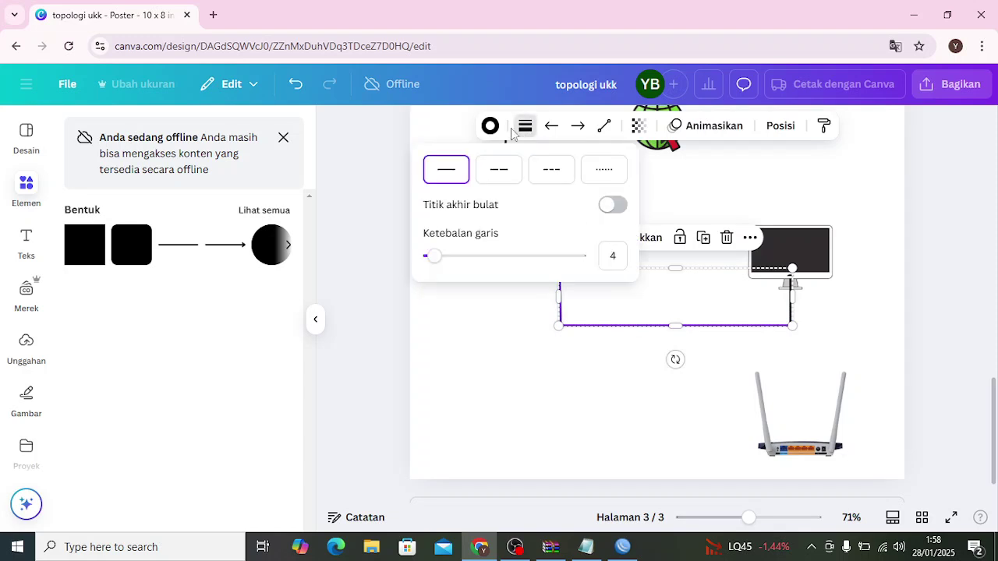
pyautogui.click(489, 127)
pyautogui.click(491, 126)
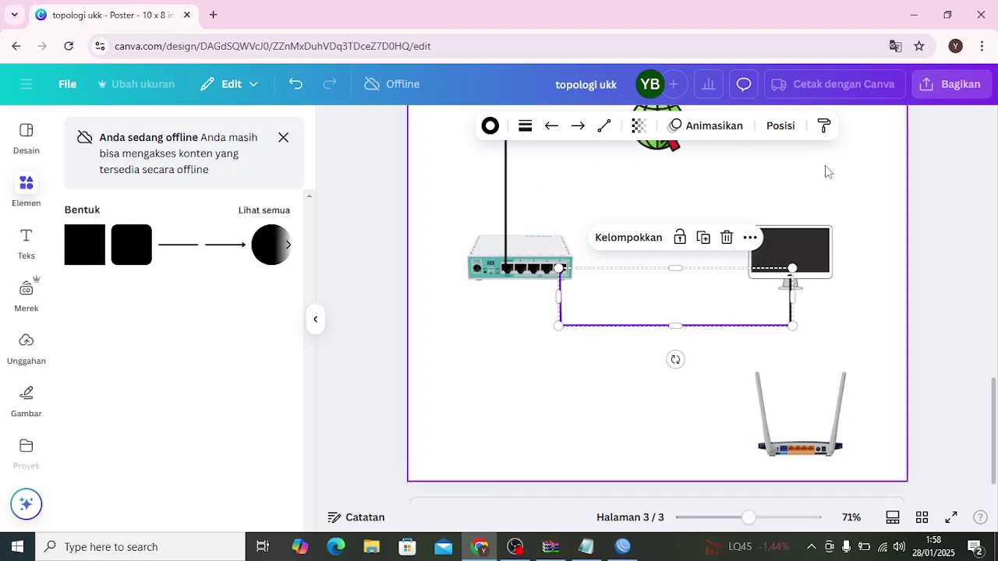
pyautogui.click(870, 191)
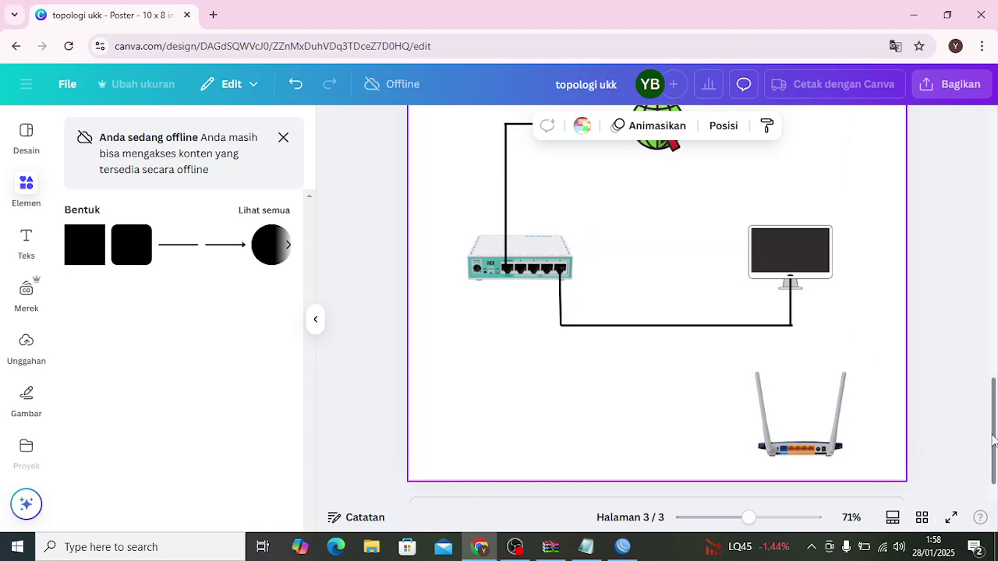
# Step: Copy the switch image from page 1 and paste it onto page 3 with Ctrl+V
pyautogui.moveTo(992, 435)
pyautogui.mouseDown()
pyautogui.moveTo(994, 389)
pyautogui.moveTo(994, 435)
pyautogui.mouseUp()
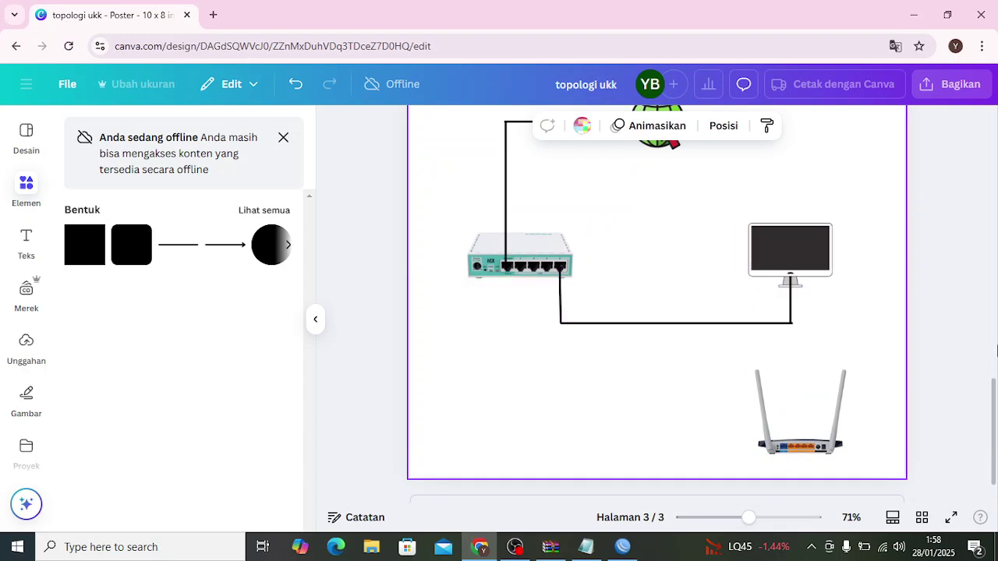
pyautogui.moveTo(995, 425); pyautogui.dragTo(994, 394)
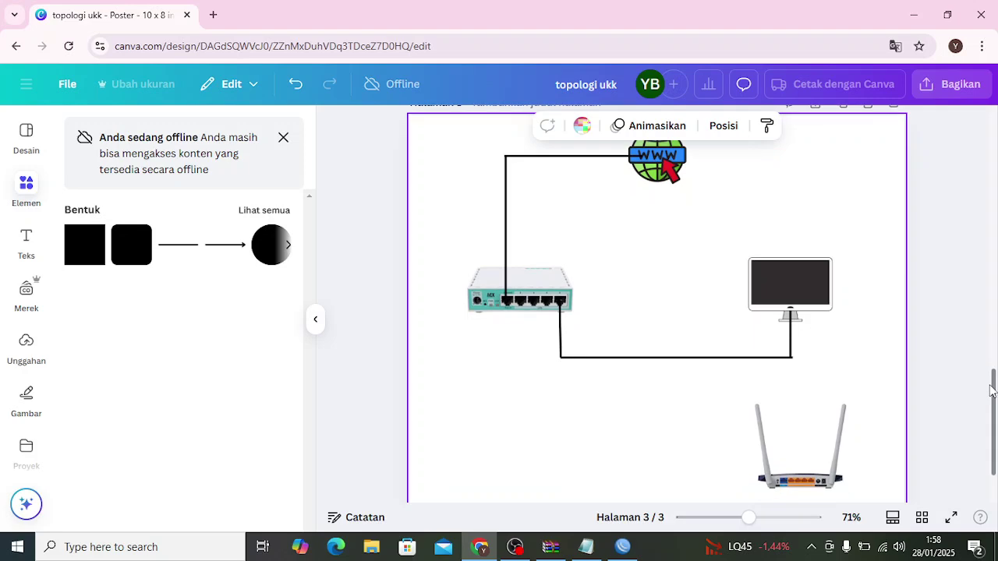
pyautogui.moveTo(994, 362); pyautogui.dragTo(937, 208)
pyautogui.scroll(2, 933, 195)
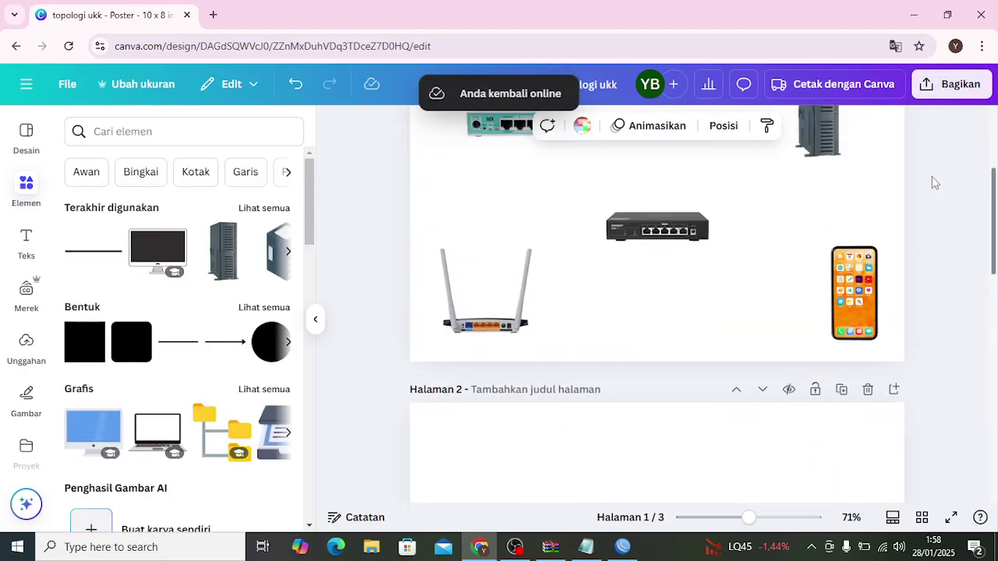
pyautogui.click(616, 265)
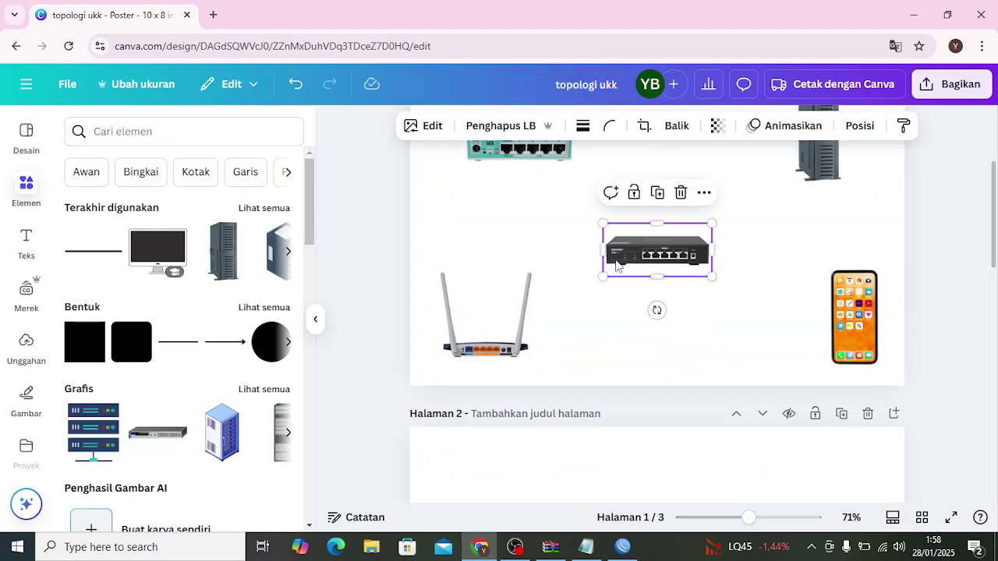
pyautogui.moveTo(995, 262); pyautogui.dragTo(995, 493)
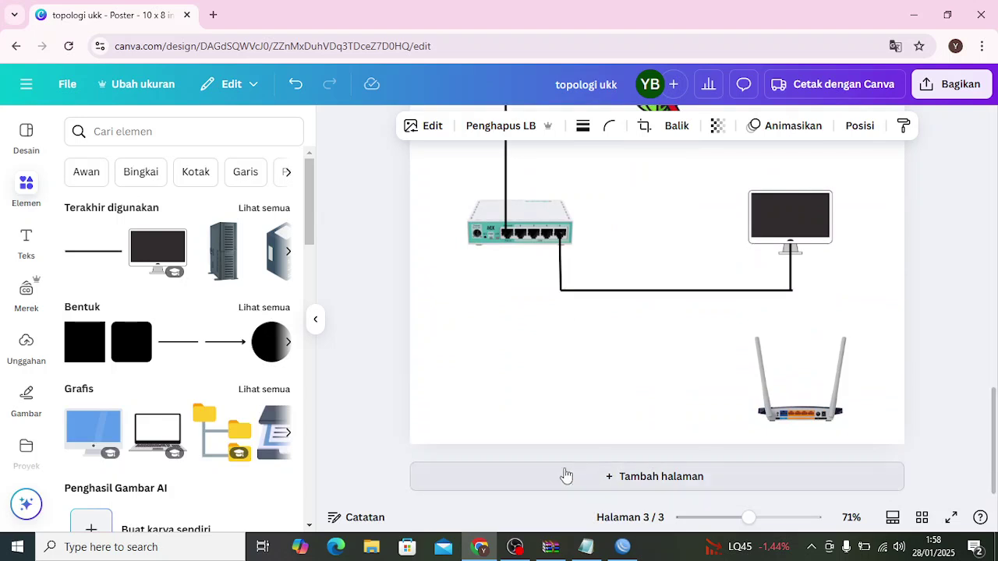
pyautogui.hotkey('ctrl', 'v')
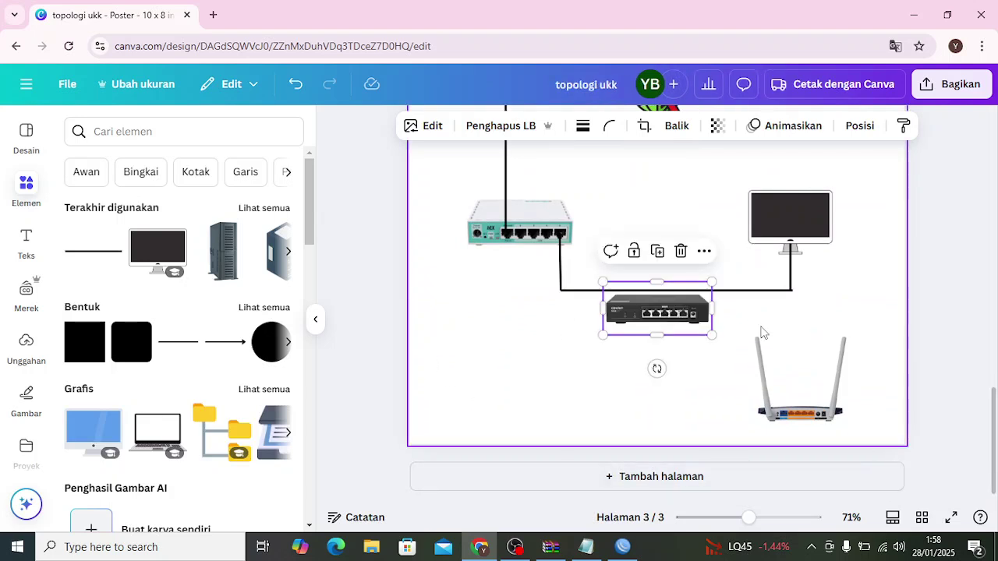
# Step: Place the switch under the MikroTik and route a cable from a router port down to it
pyautogui.moveTo(664, 318); pyautogui.dragTo(555, 361)
pyautogui.click(563, 275)
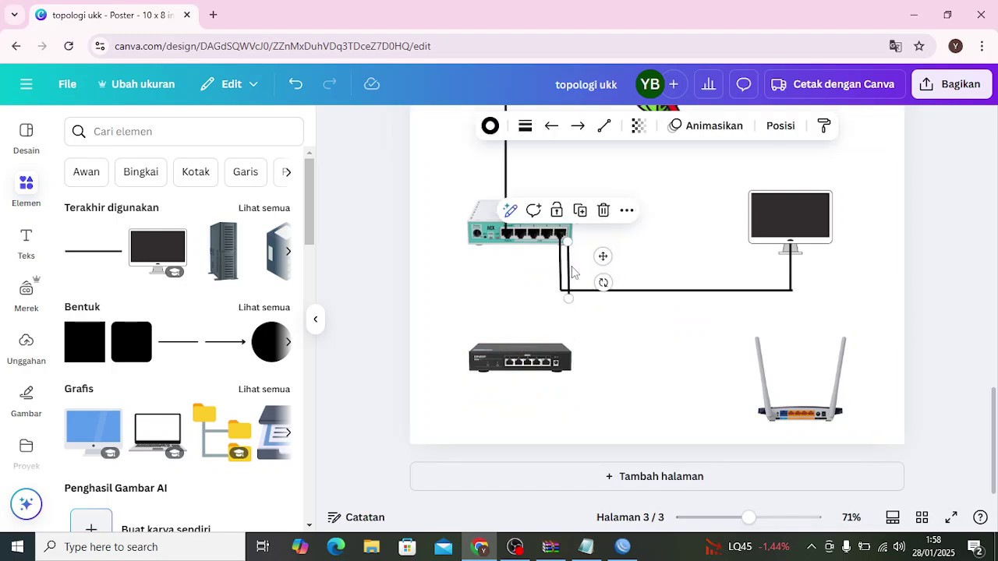
pyautogui.moveTo(570, 269); pyautogui.dragTo(522, 267)
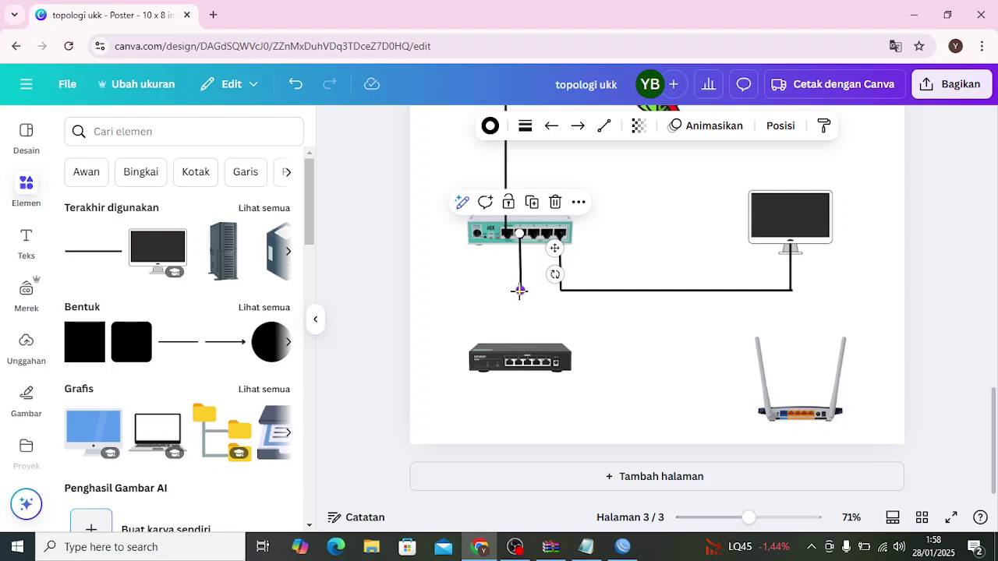
pyautogui.moveTo(519, 291); pyautogui.dragTo(520, 355)
pyautogui.click(642, 343)
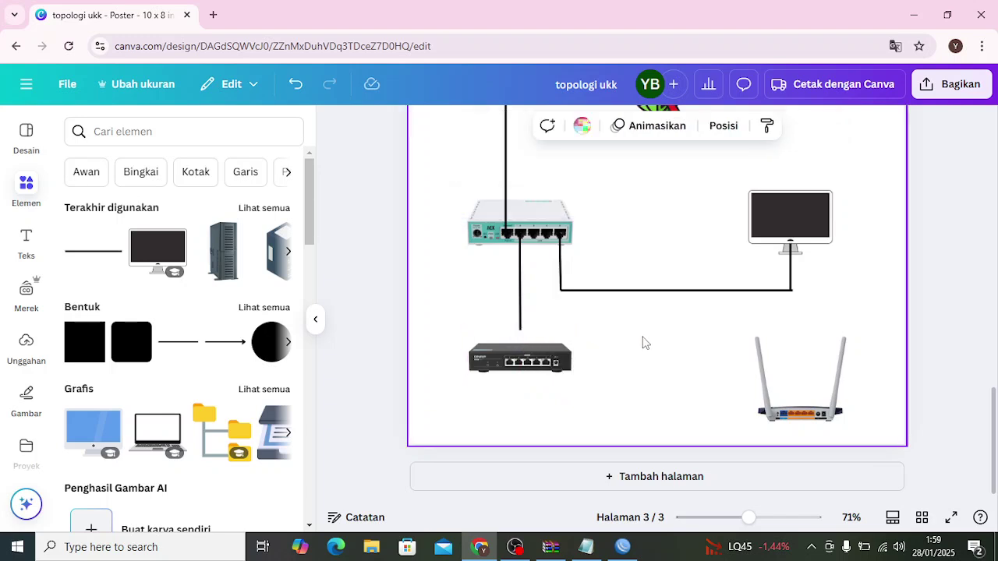
# Step: Nudge the switch into line with the cable and apply the Penghapus LB background remover
pyautogui.click(521, 306)
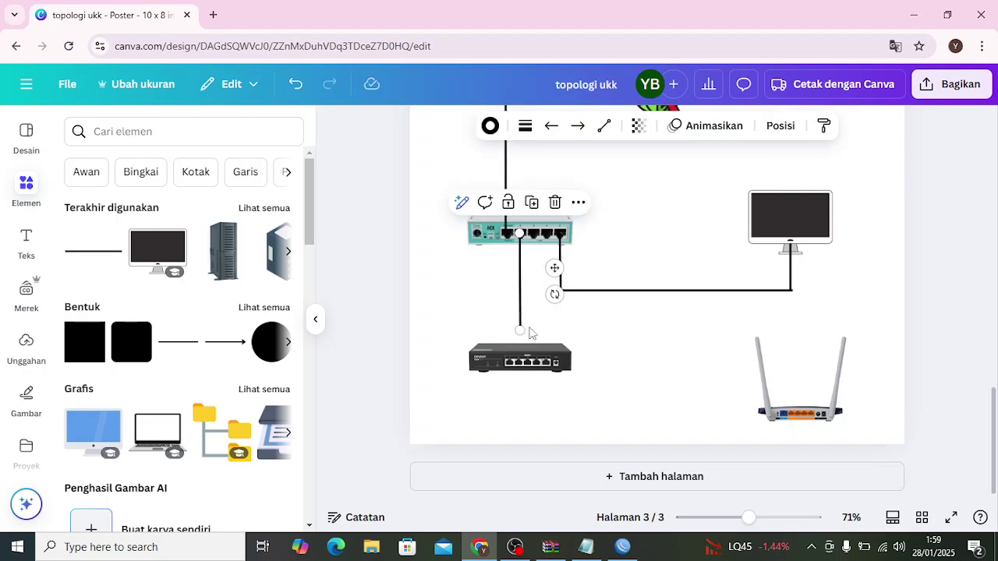
pyautogui.moveTo(551, 368); pyautogui.dragTo(550, 359)
pyautogui.hotkey('shift', 'Down')
pyautogui.hotkey('shift', 'Down')
pyautogui.hotkey('shift', 'Down')
pyautogui.hotkey('shift', 'Down')
pyautogui.hotkey('shift', 'Down')
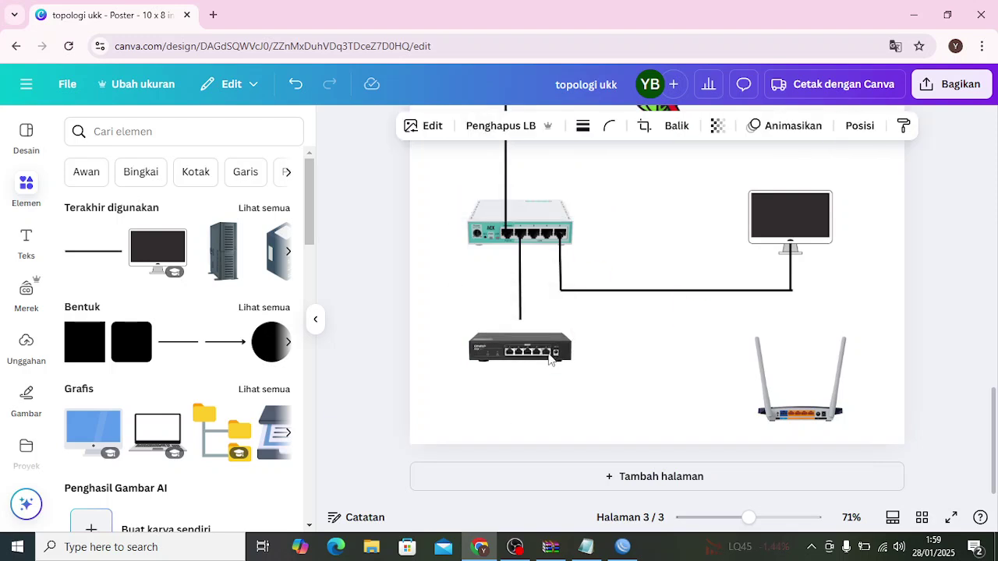
pyautogui.click(597, 363)
pyautogui.click(518, 350)
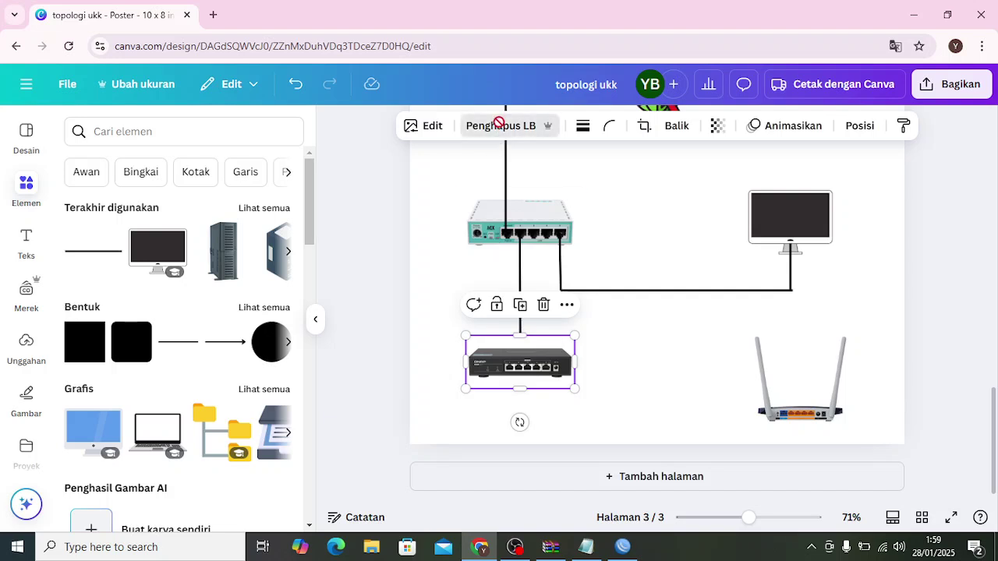
pyautogui.click(499, 126)
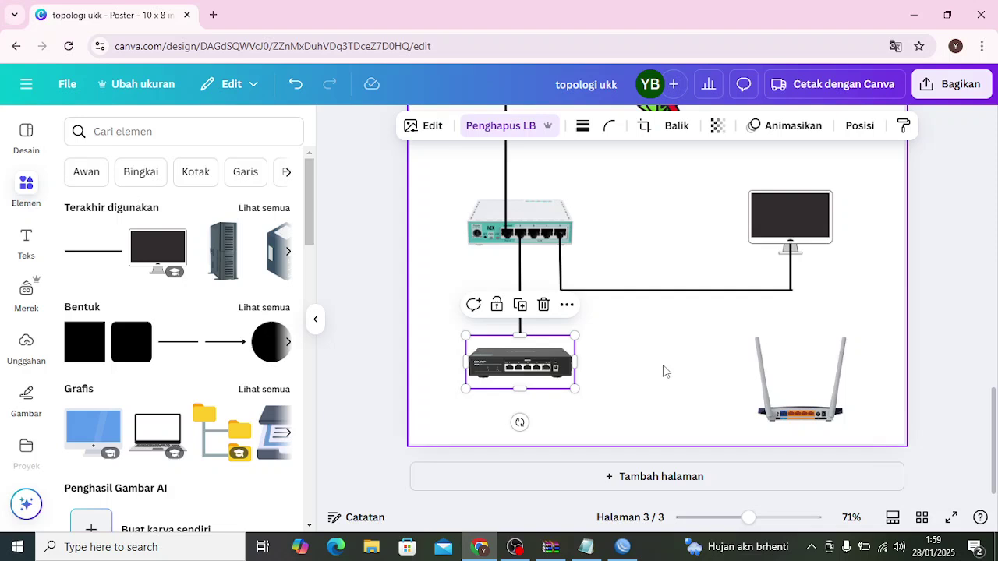
# Step: Align the switch and send the cable back one layer via Lapisan > Mundur selapis
pyautogui.click(561, 338)
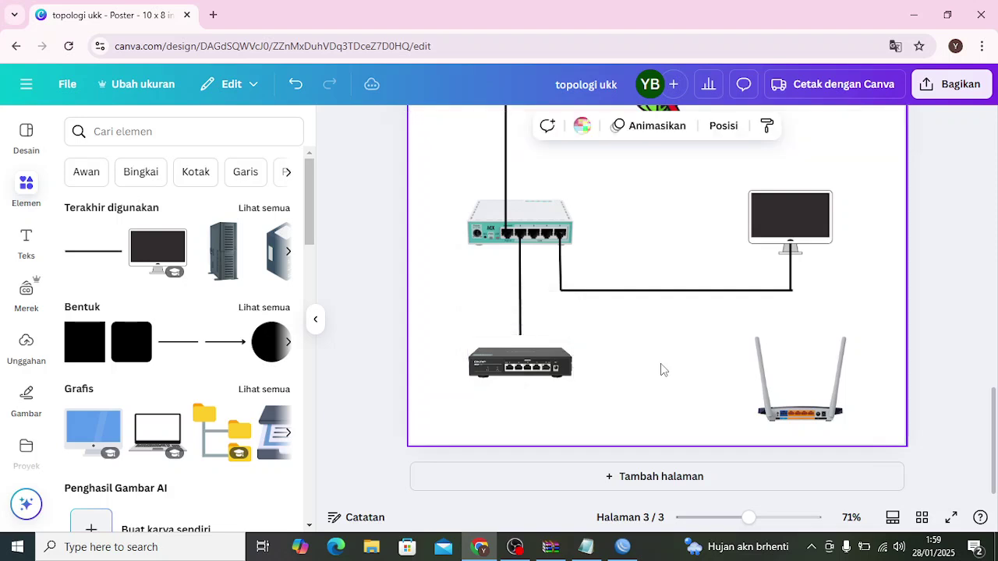
pyautogui.moveTo(540, 376); pyautogui.dragTo(537, 372)
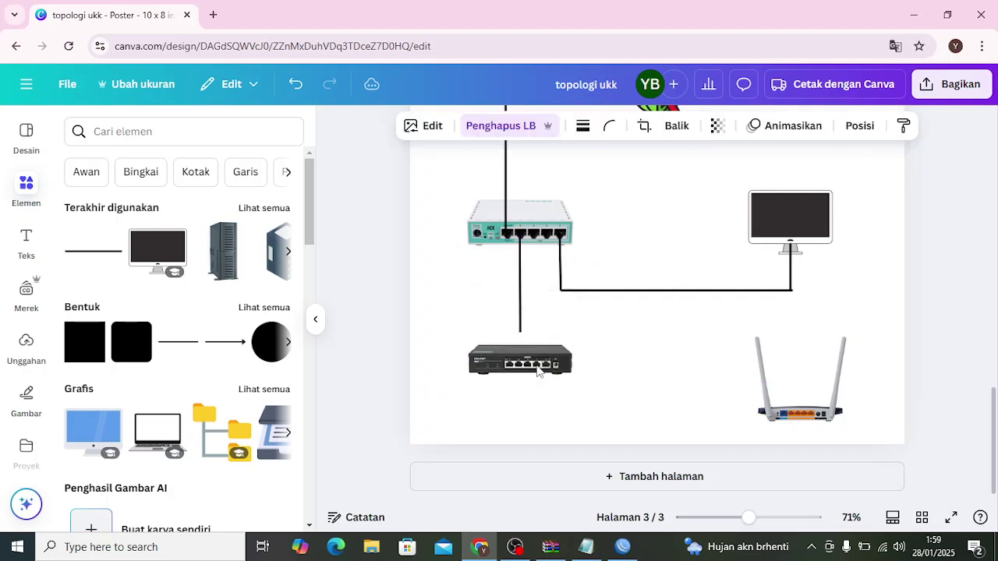
pyautogui.click(519, 328)
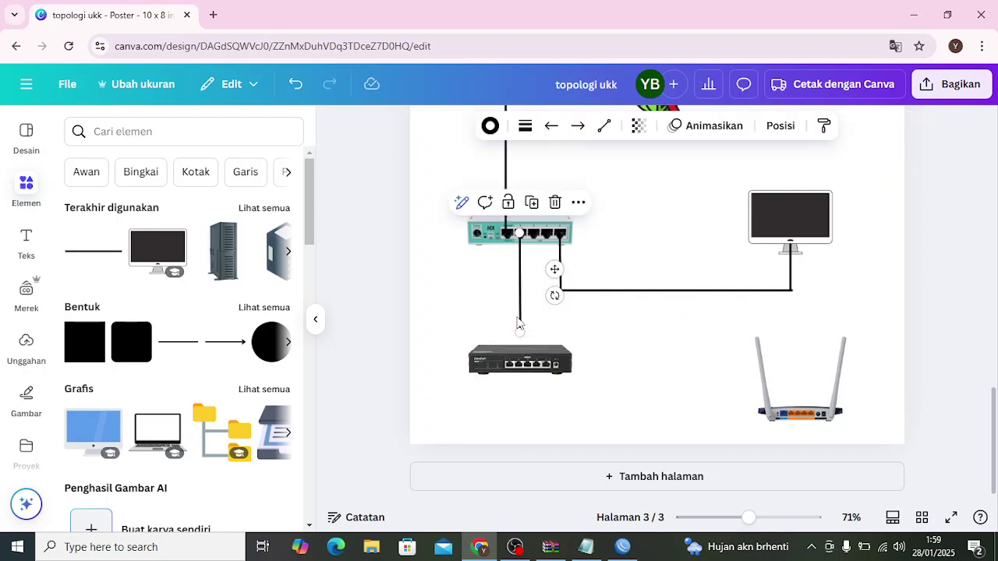
pyautogui.rightClick(519, 323)
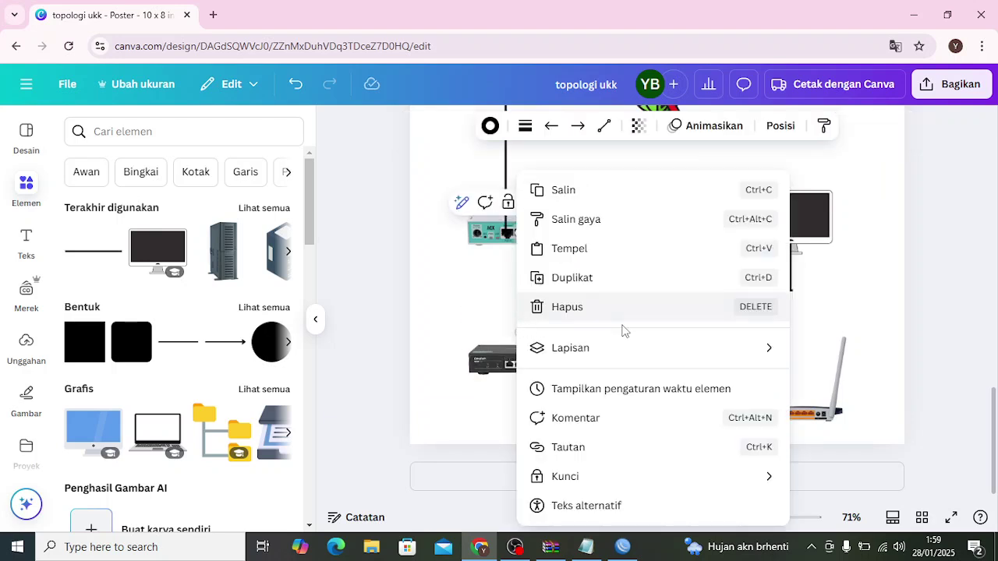
pyautogui.moveTo(636, 364)
pyautogui.click(423, 400)
pyautogui.click(849, 304)
# Step: Bring the switch forward one layer via Lapisan > Maju selapis, undoing an accidental move
pyautogui.click(511, 361)
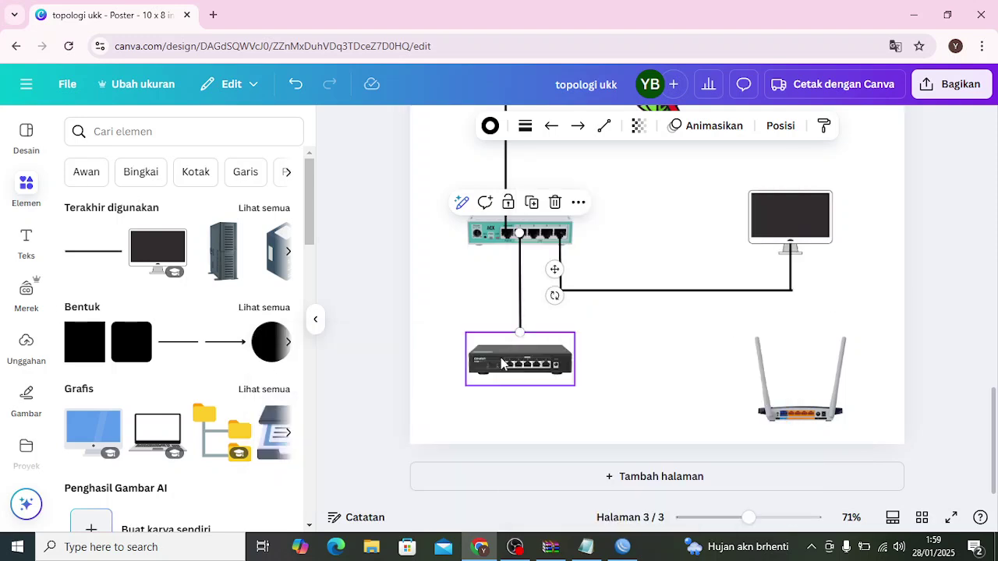
pyautogui.rightClick(504, 364)
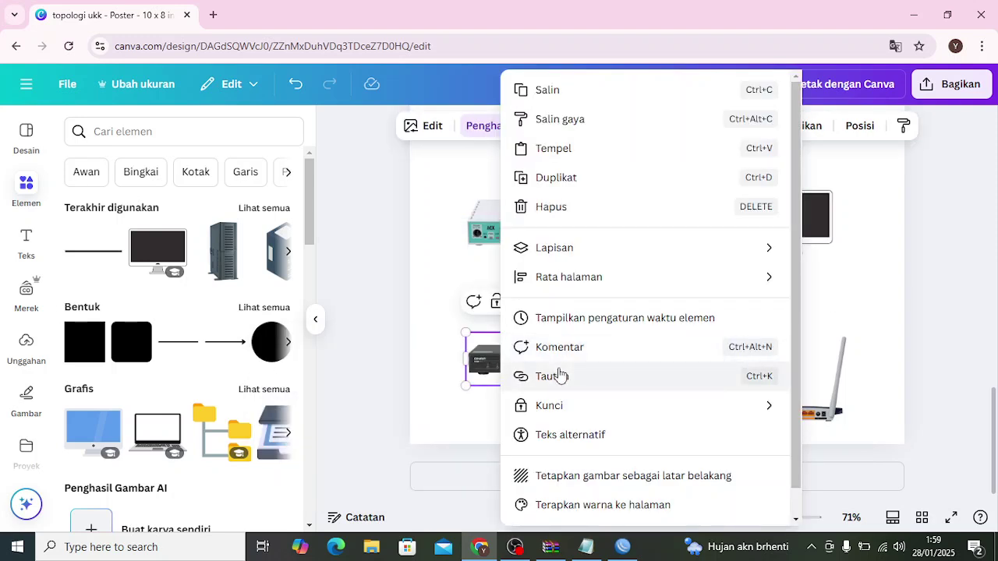
pyautogui.moveTo(698, 257)
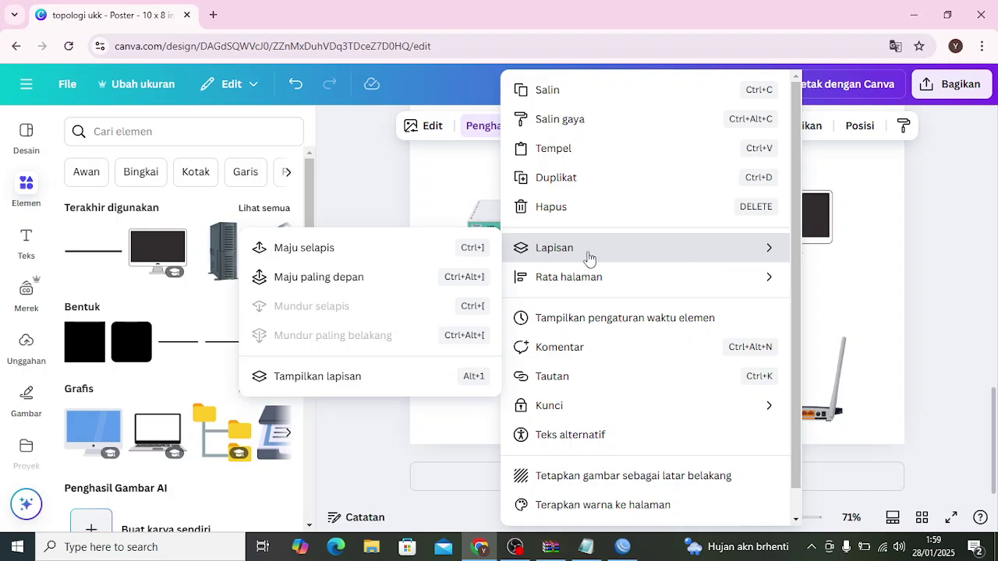
pyautogui.click(374, 260)
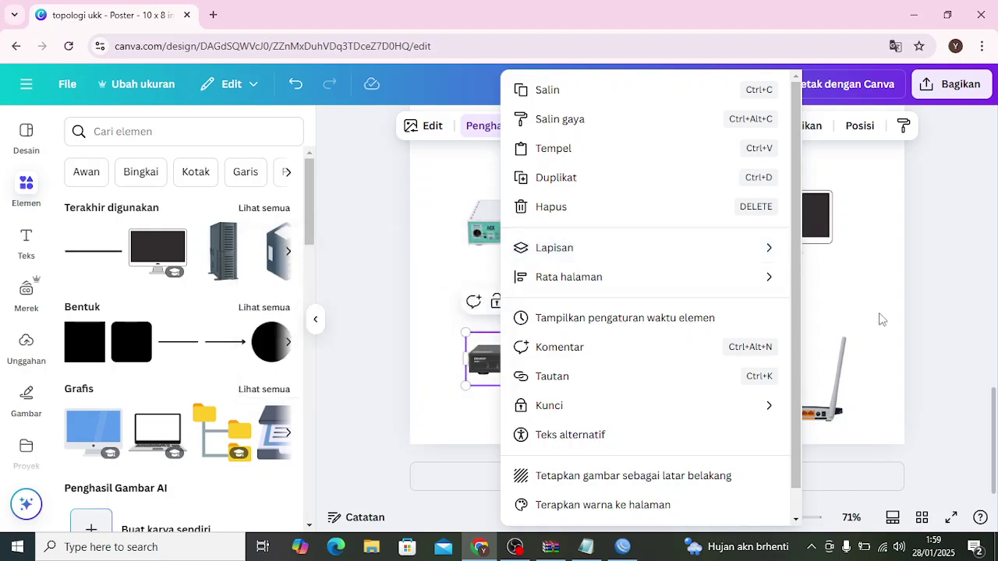
pyautogui.click(882, 314)
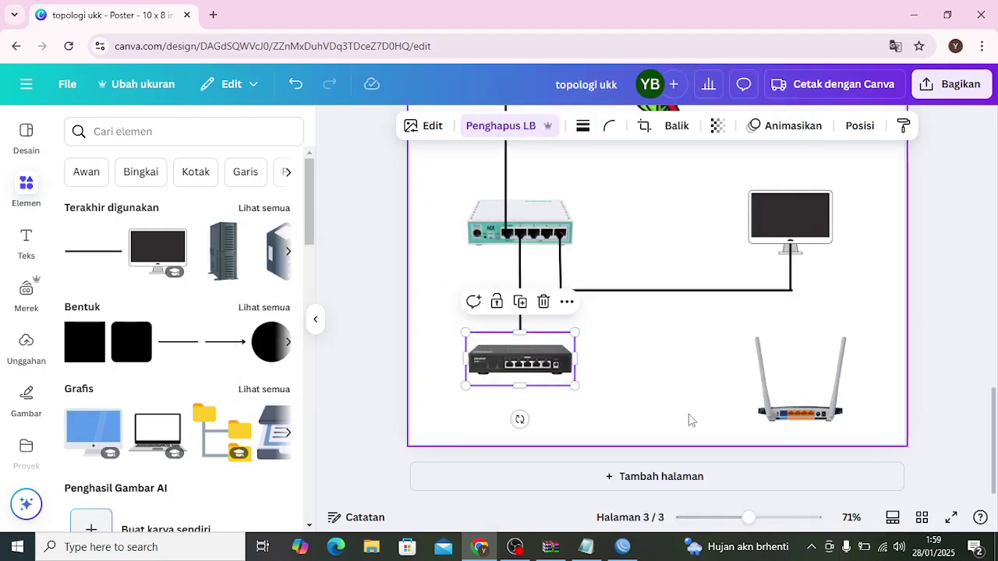
pyautogui.moveTo(542, 359); pyautogui.dragTo(536, 407)
pyautogui.hotkey('ctrl', 'z')
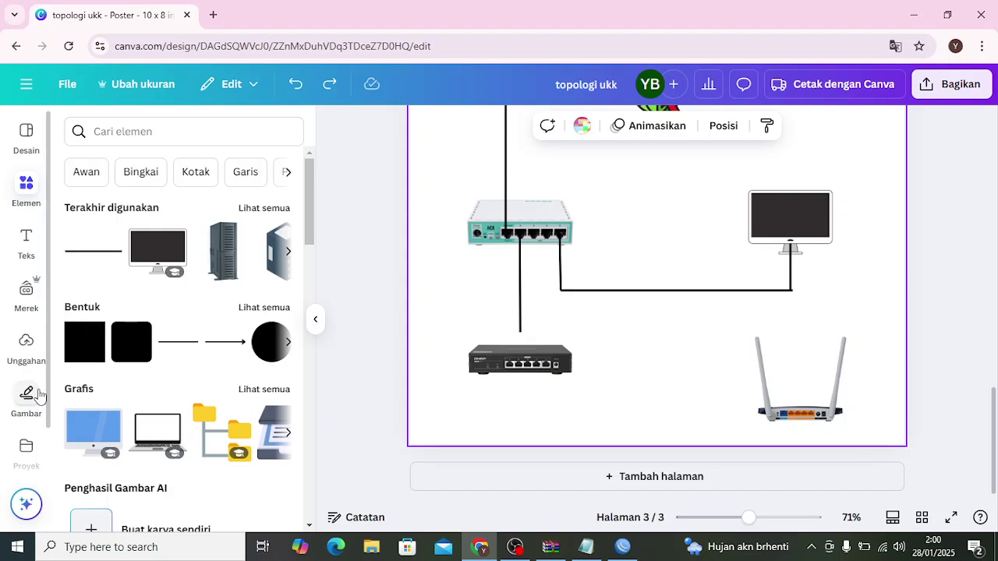
# Step: Draw yellow highlighter strokes from the MikroTik down to the switch and on to the access point
pyautogui.click(26, 394)
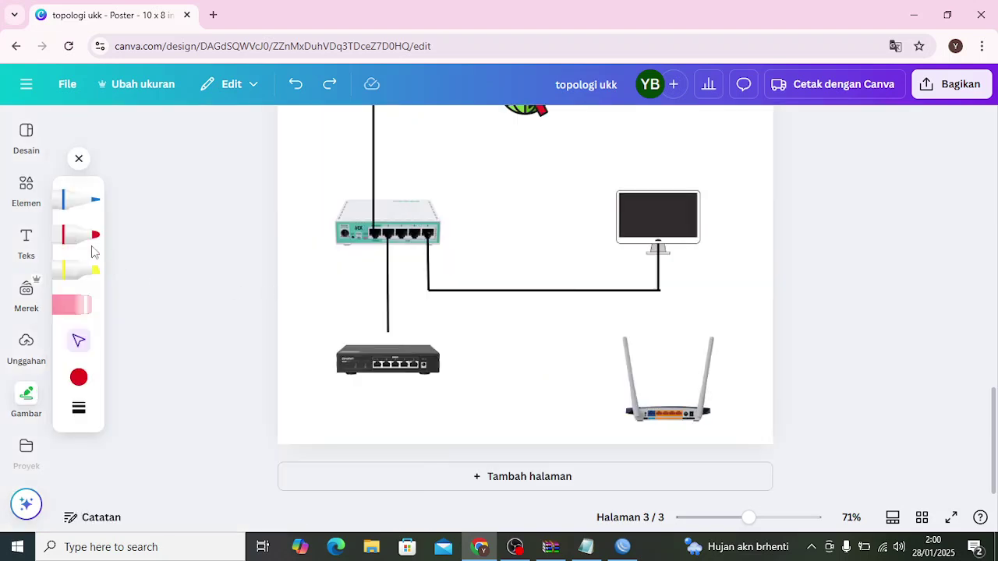
pyautogui.click(81, 209)
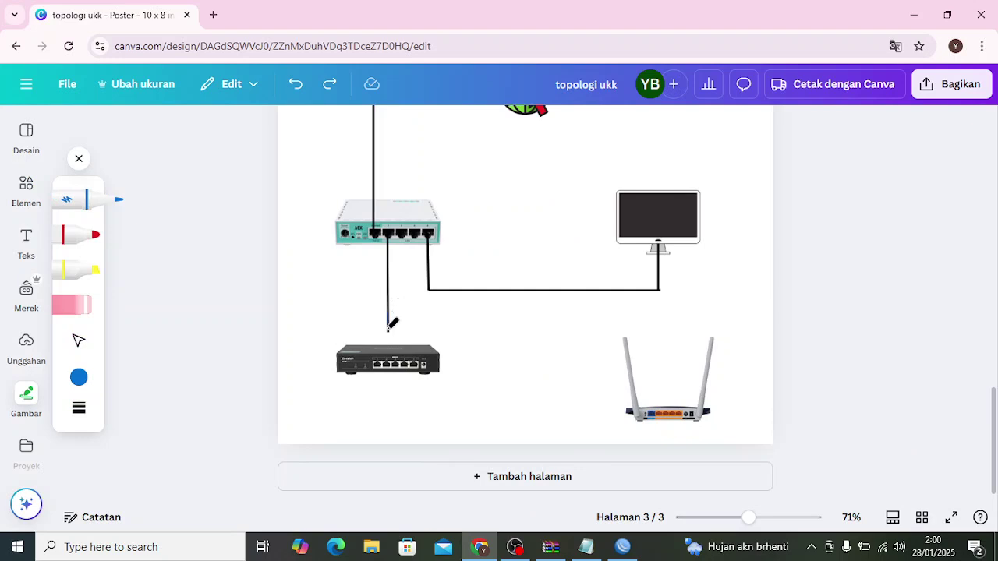
pyautogui.moveTo(387, 328); pyautogui.dragTo(389, 359)
pyautogui.hotkey('ctrl', 'z')
pyautogui.click(83, 272)
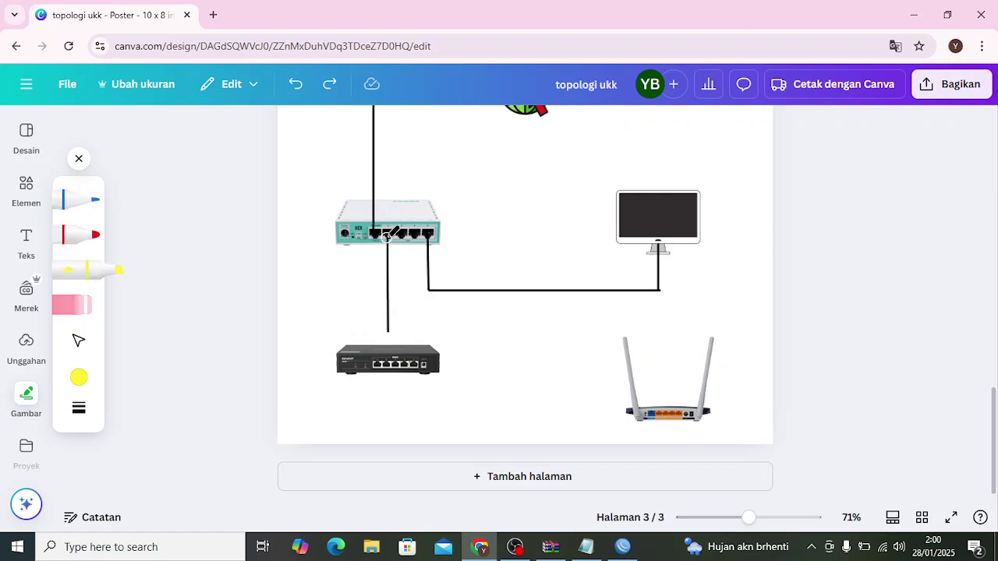
pyautogui.moveTo(387, 236); pyautogui.dragTo(392, 364)
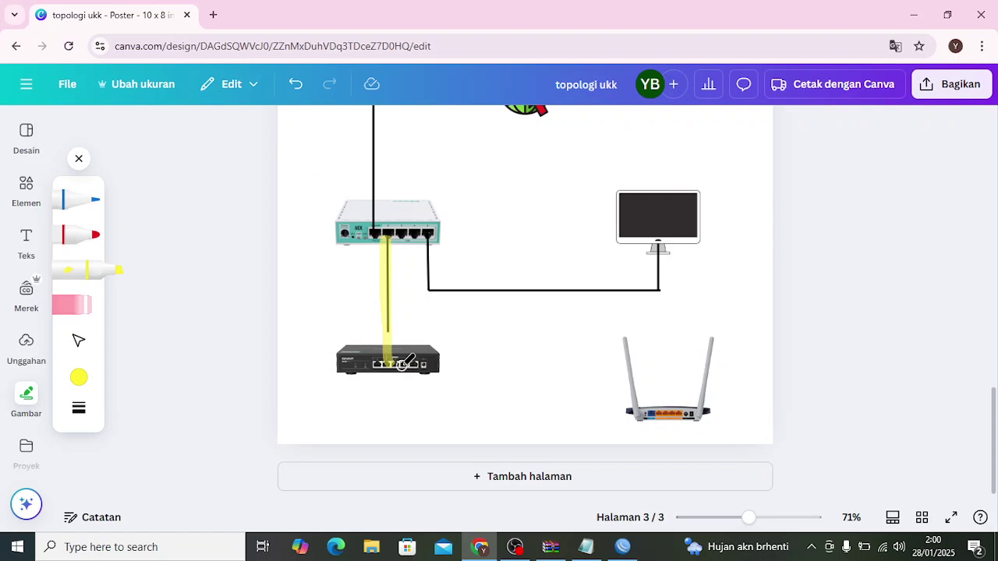
pyautogui.moveTo(399, 363)
pyautogui.mouseDown()
pyautogui.moveTo(400, 423)
pyautogui.moveTo(672, 433)
pyautogui.moveTo(671, 413)
pyautogui.mouseUp()
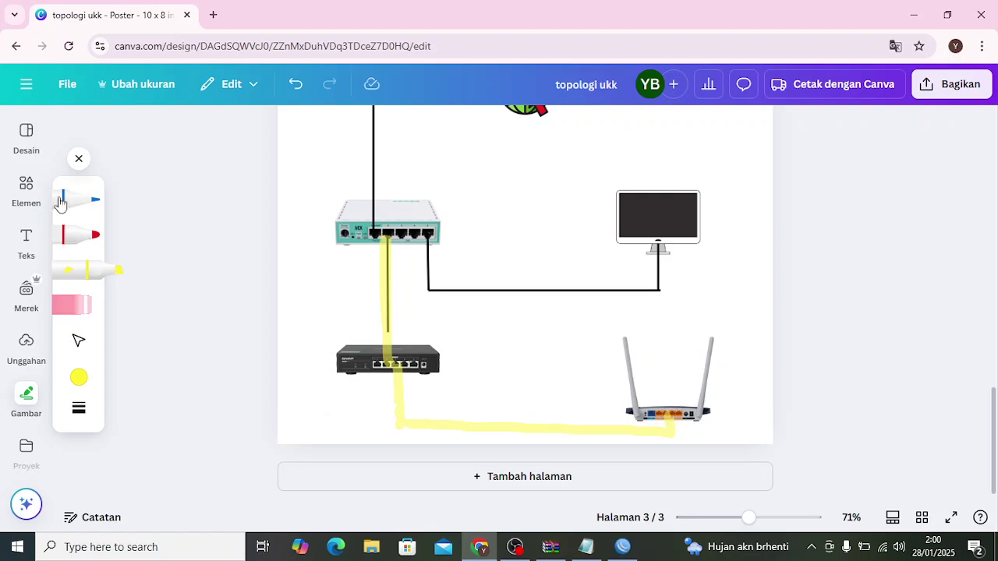
pyautogui.click(78, 159)
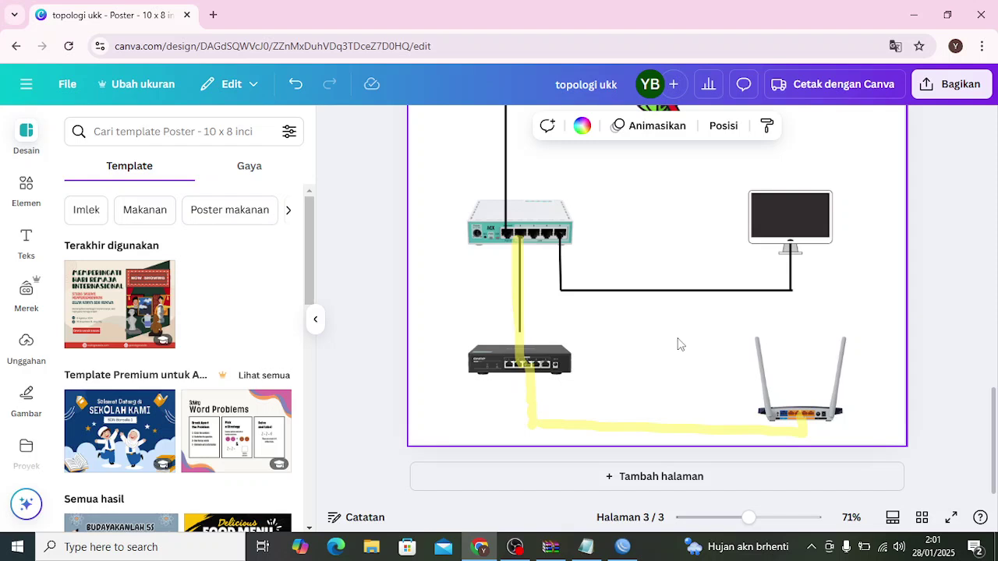
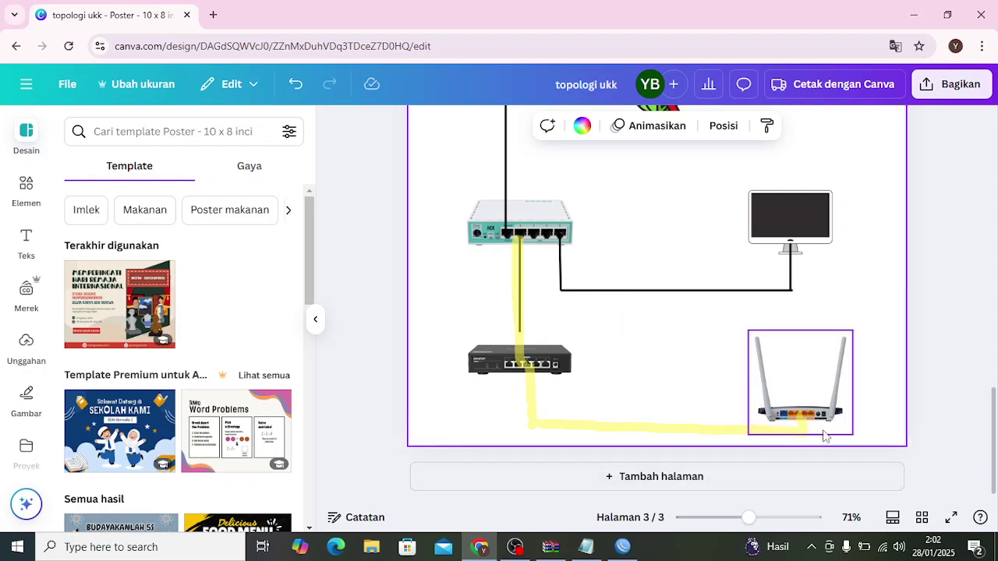
# Step: Disconnect from and reconnect to the Abrianna Wi-Fi network, then open a new browser tab
pyautogui.click(882, 547)
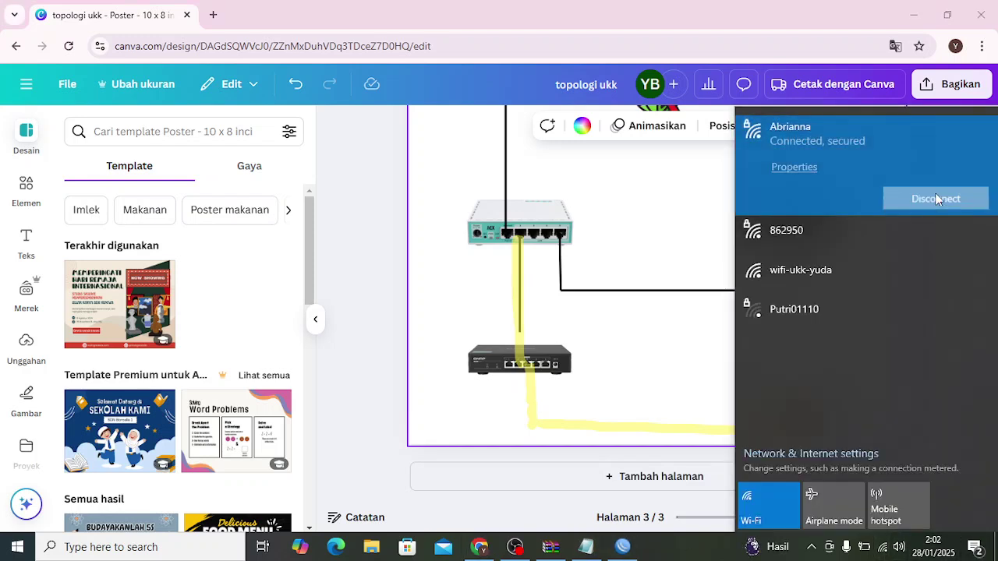
pyautogui.click(944, 197)
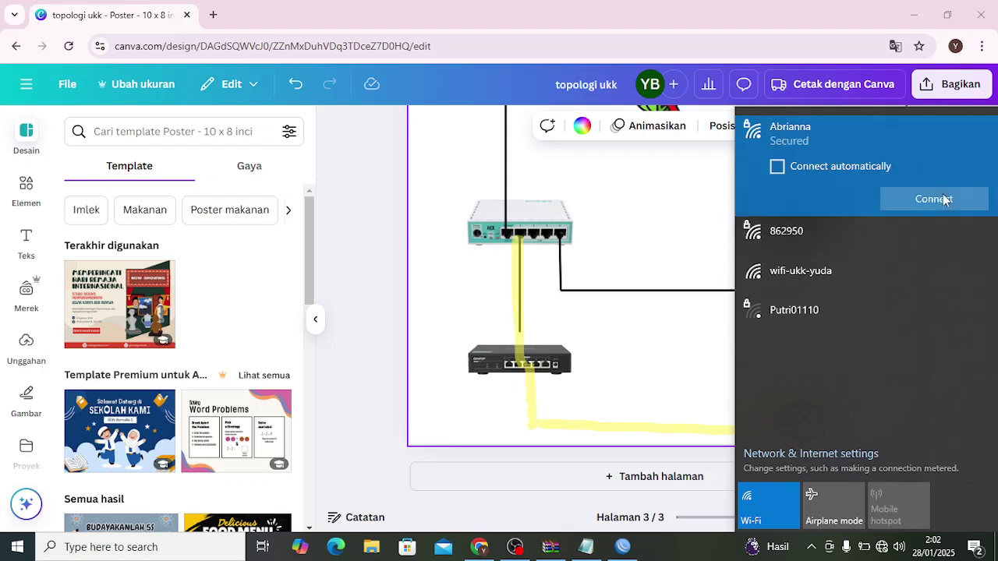
pyautogui.click(943, 199)
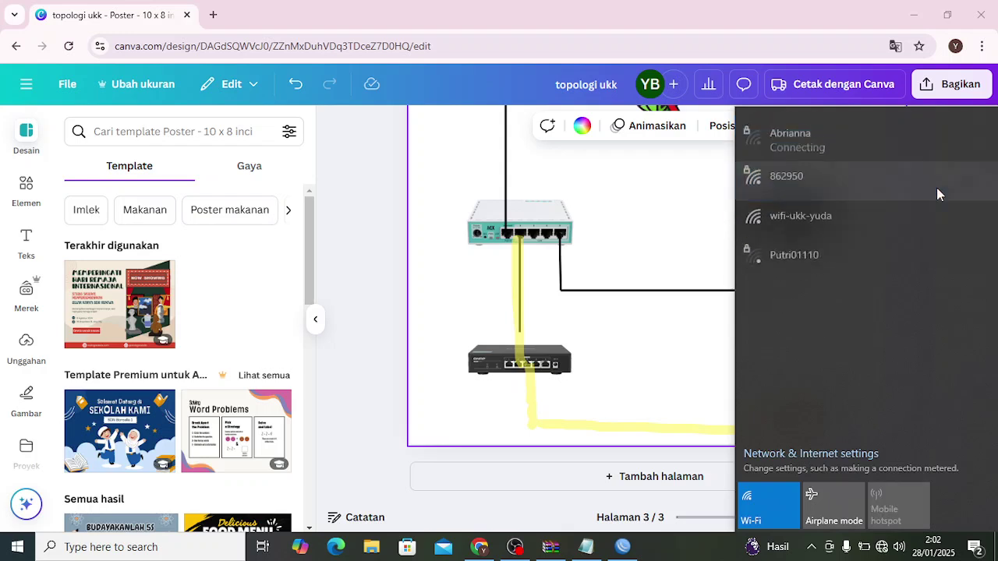
pyautogui.click(212, 14)
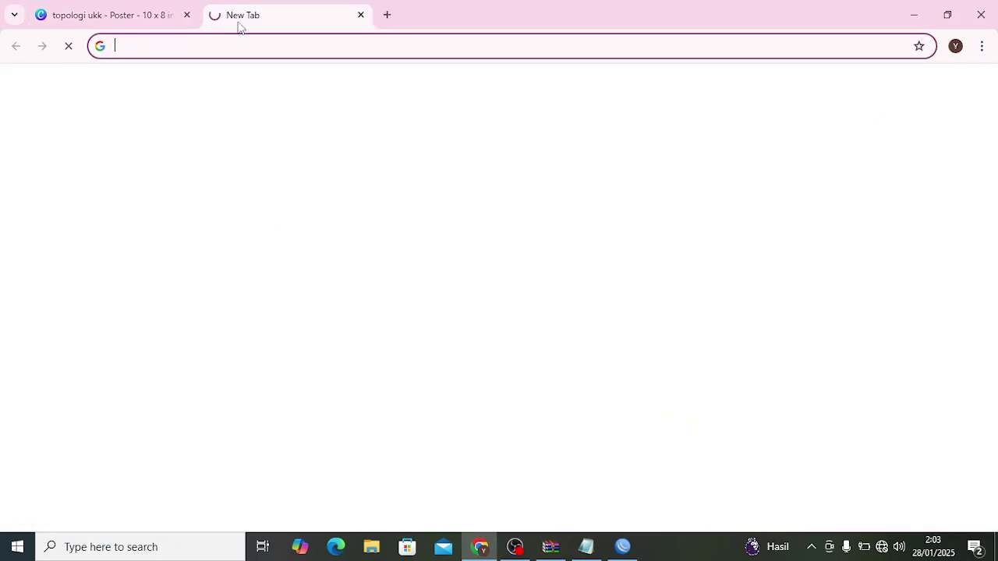
# Step: Turn Wi-Fi off and back on, then connect to the open wifi-ukk-yuda network
pyautogui.click(882, 547)
pyautogui.click(767, 508)
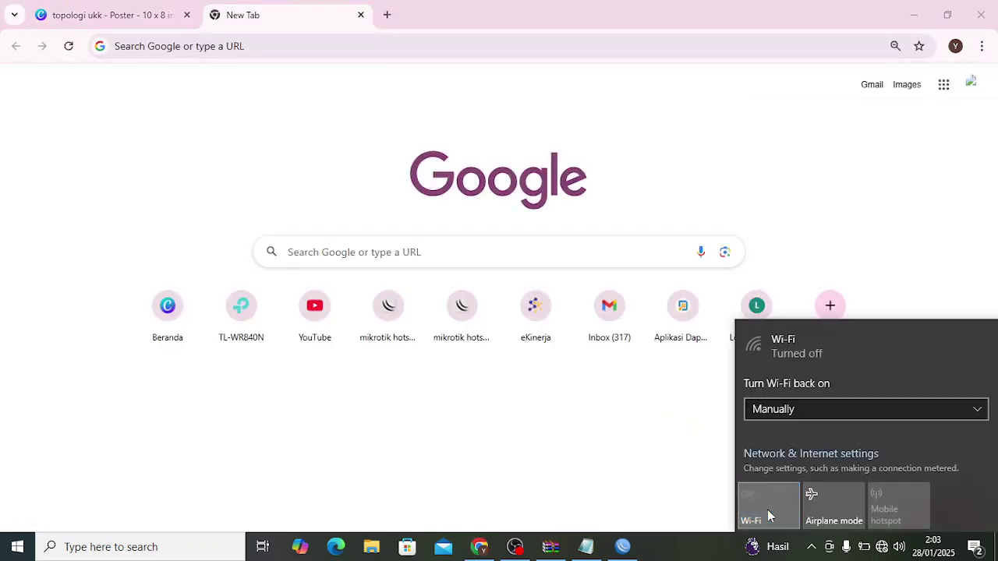
pyautogui.click(767, 509)
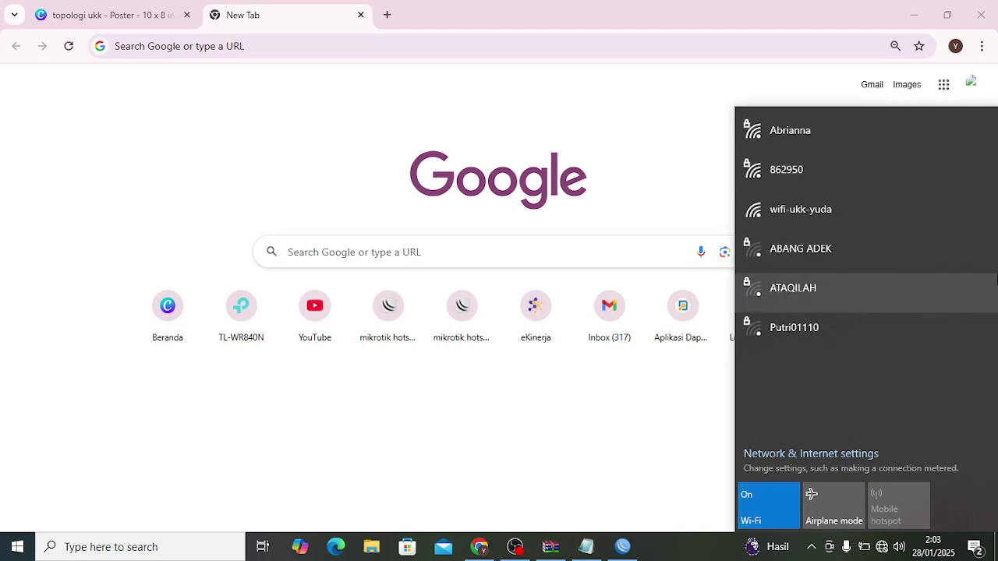
pyautogui.click(909, 224)
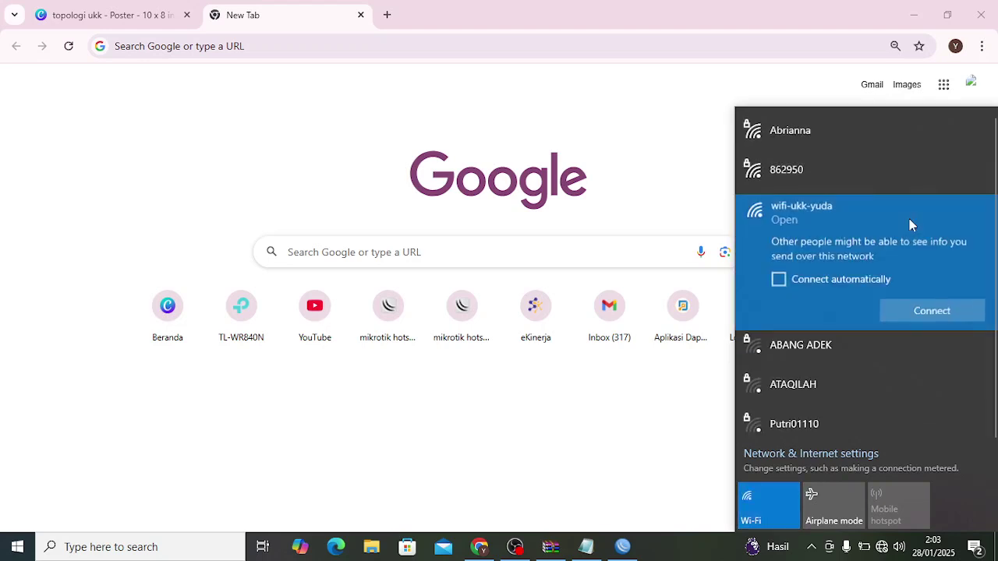
pyautogui.click(938, 310)
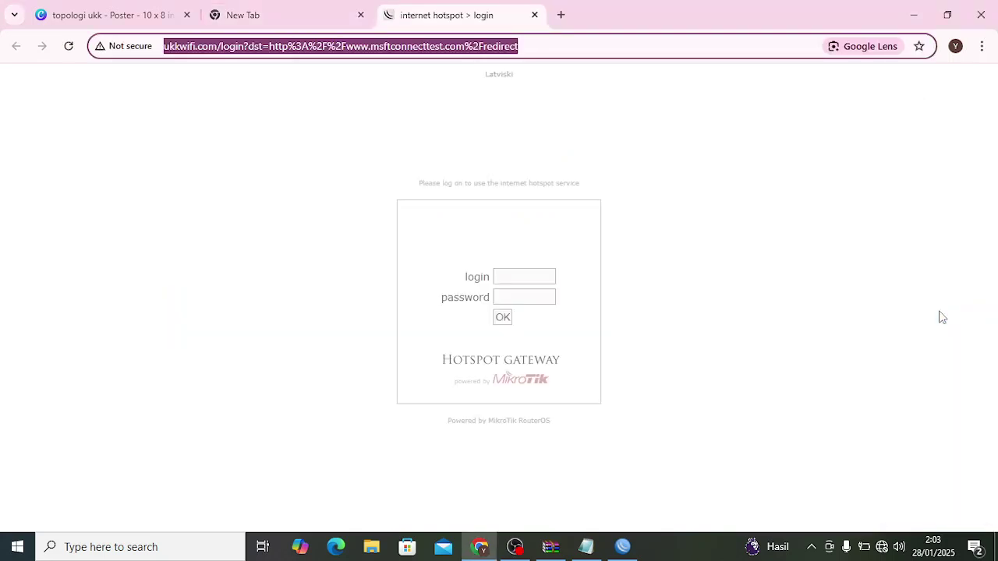
# Step: Focus the hotspot login field and check the network notes and WinBox windows
pyautogui.click(853, 286)
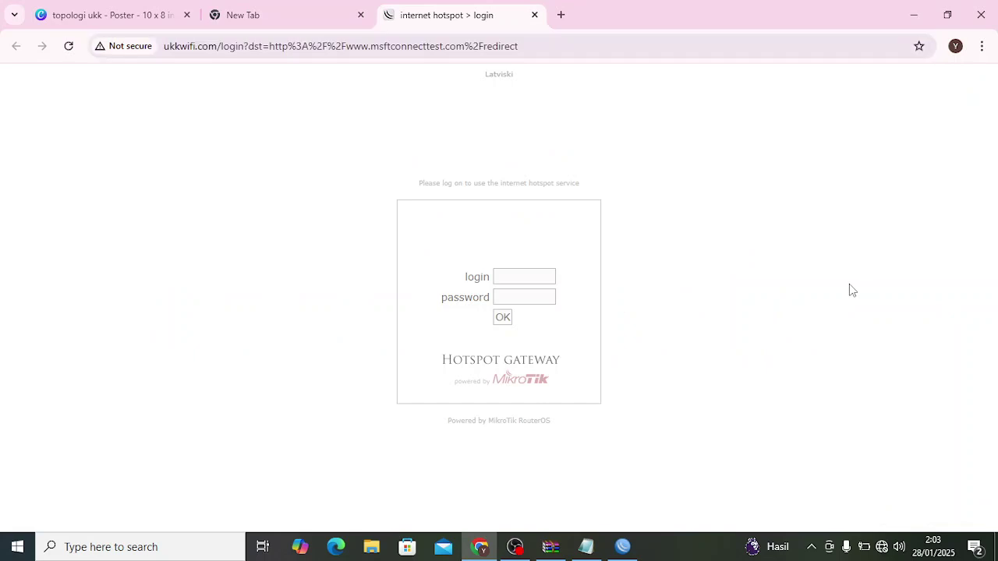
pyautogui.click(527, 277)
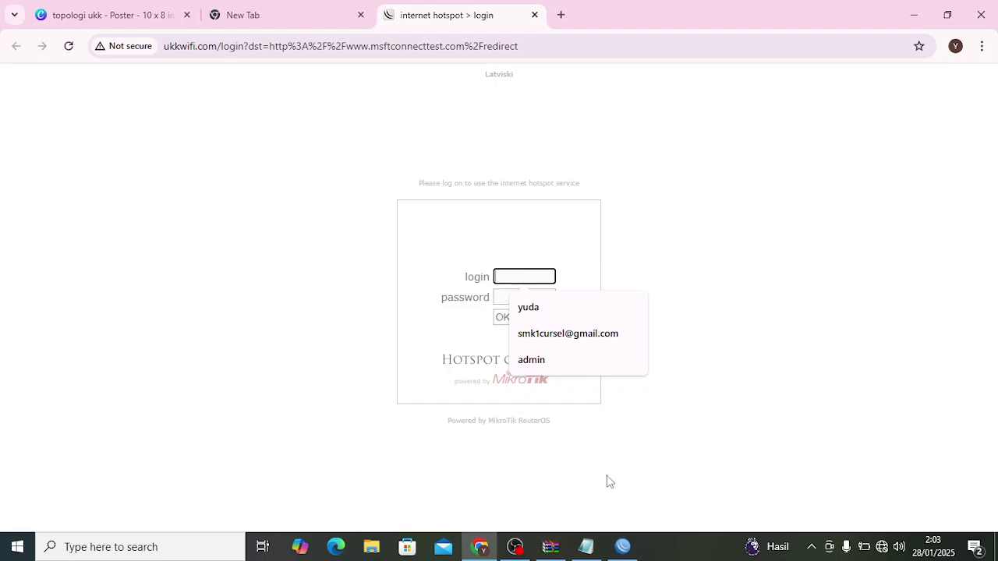
pyautogui.click(586, 546)
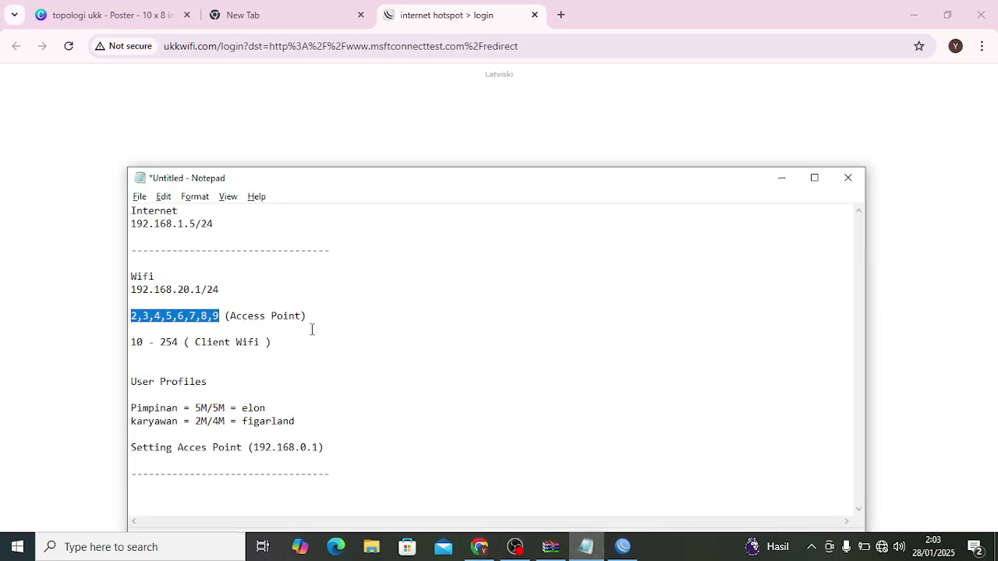
pyautogui.click(312, 329)
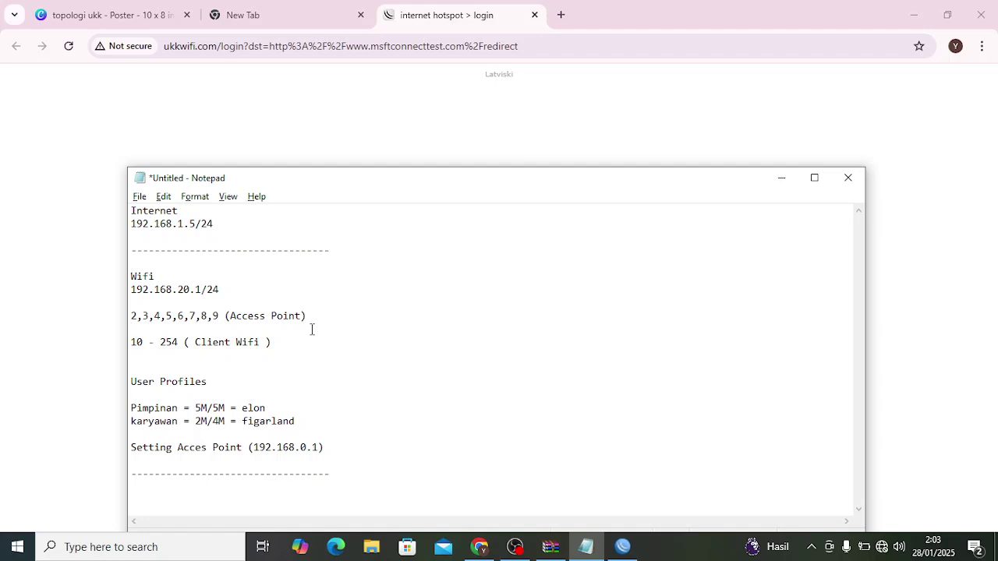
pyautogui.click(622, 548)
pyautogui.click(621, 548)
pyautogui.click(622, 548)
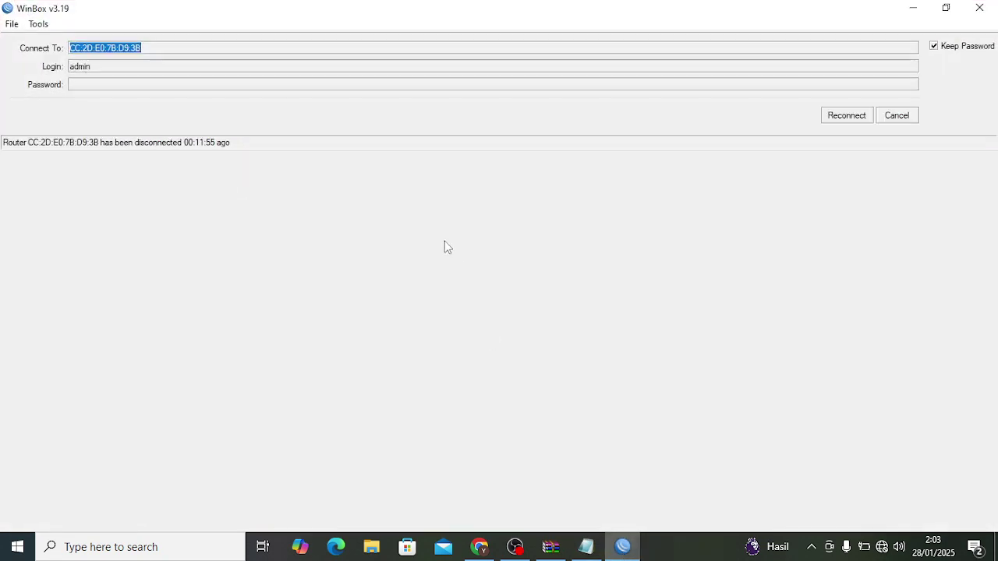
# Step: Sign in to the MikroTik hotspot with the Pimpinan user's username and password
pyautogui.hotkey('alt', 'Tab')
pyautogui.press('Tab')
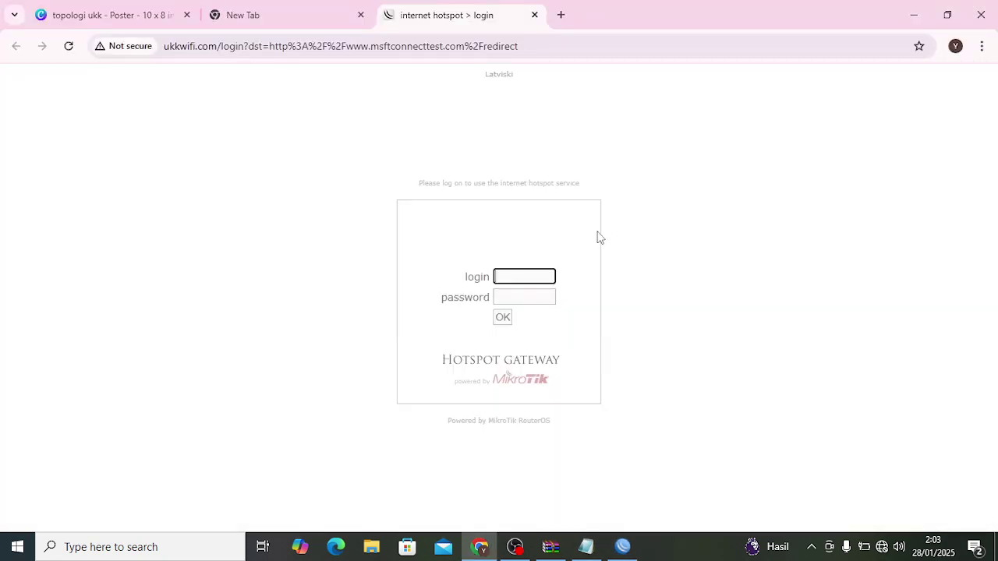
pyautogui.write('elon')
pyautogui.press('Tab')
pyautogui.press('Return')
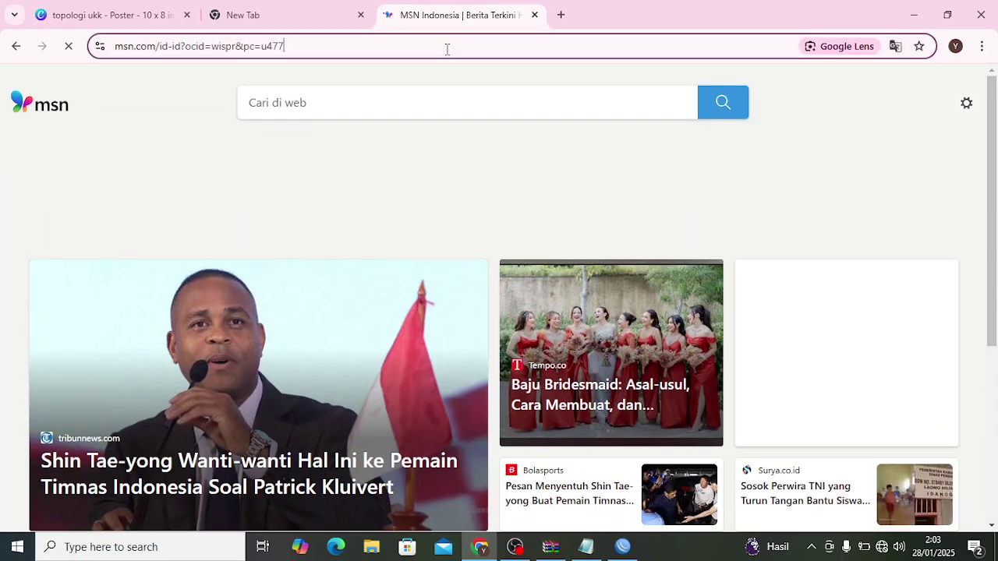
# Step: Load detik.com in Chrome through the hotspot connection
pyautogui.click(446, 49)
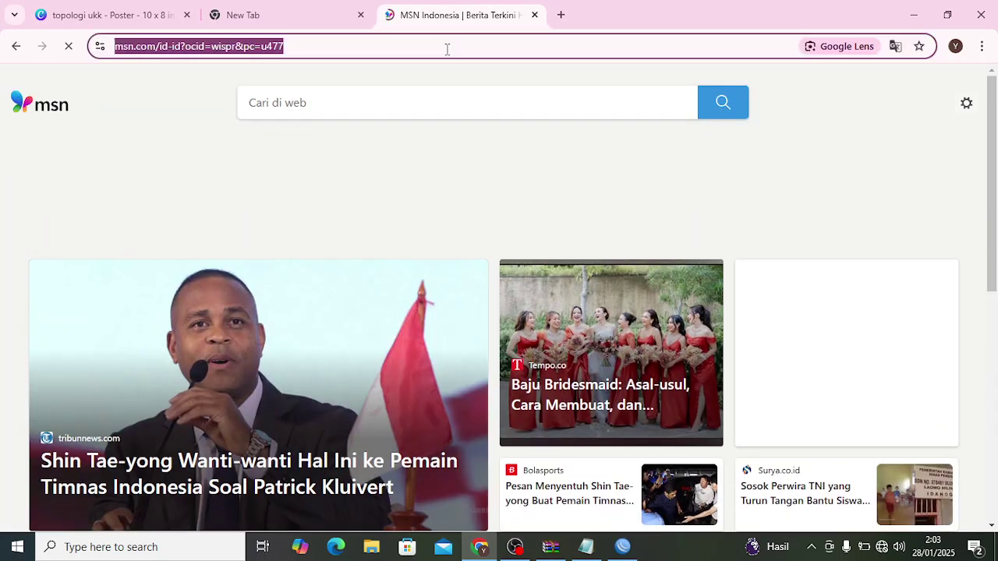
pyautogui.write('detik.com')
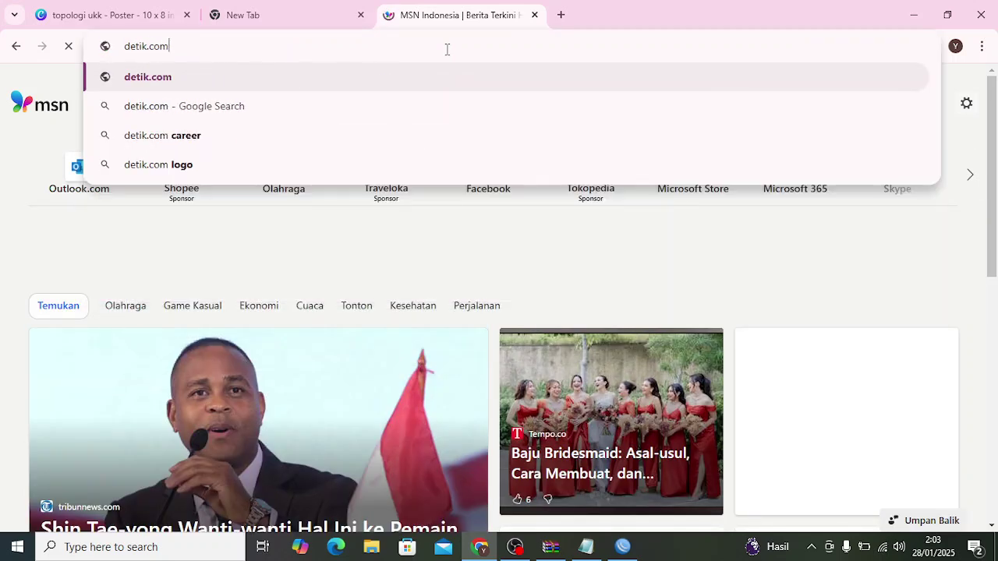
pyautogui.press('Return')
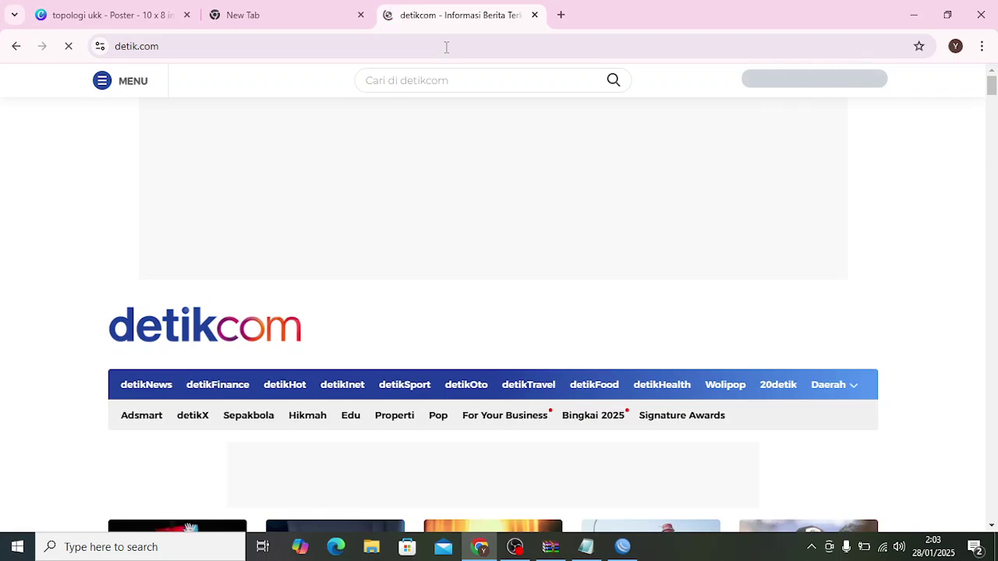
# Step: Search Google for speedtest in a new tab and start the internet speed test
pyautogui.click(561, 22)
pyautogui.click(557, 44)
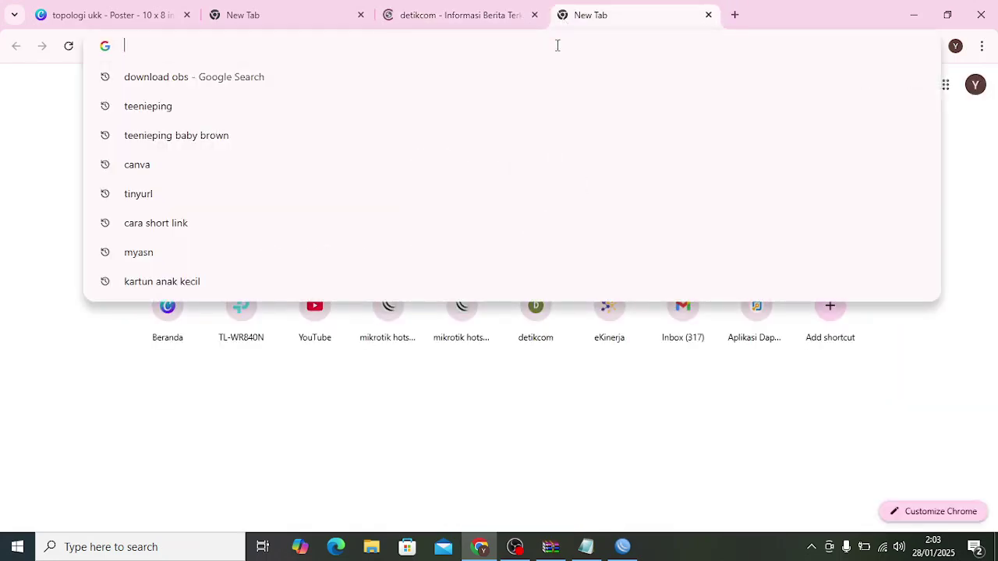
pyautogui.write('s')
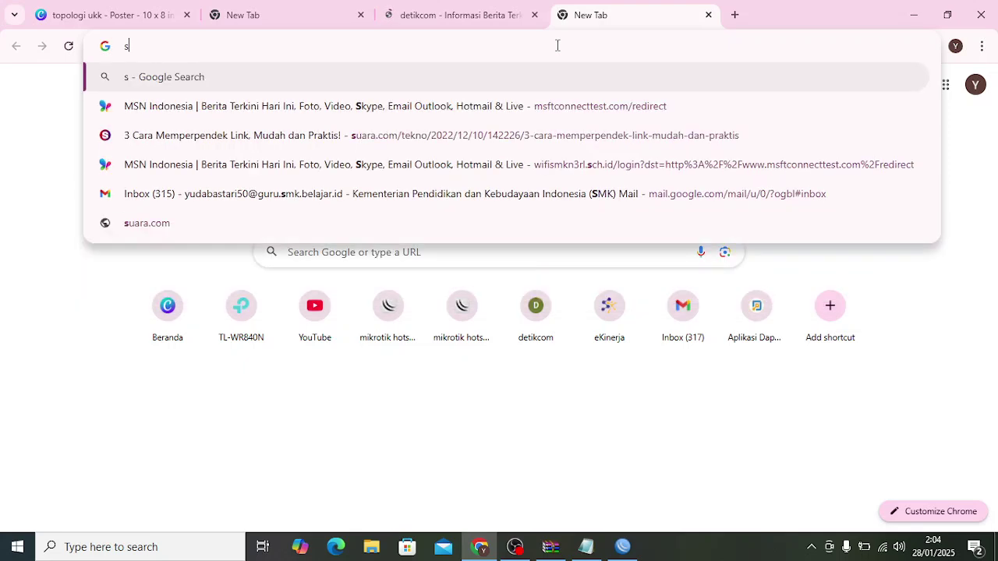
pyautogui.write('pe')
pyautogui.press('BackSpace')
pyautogui.press('BackSpace')
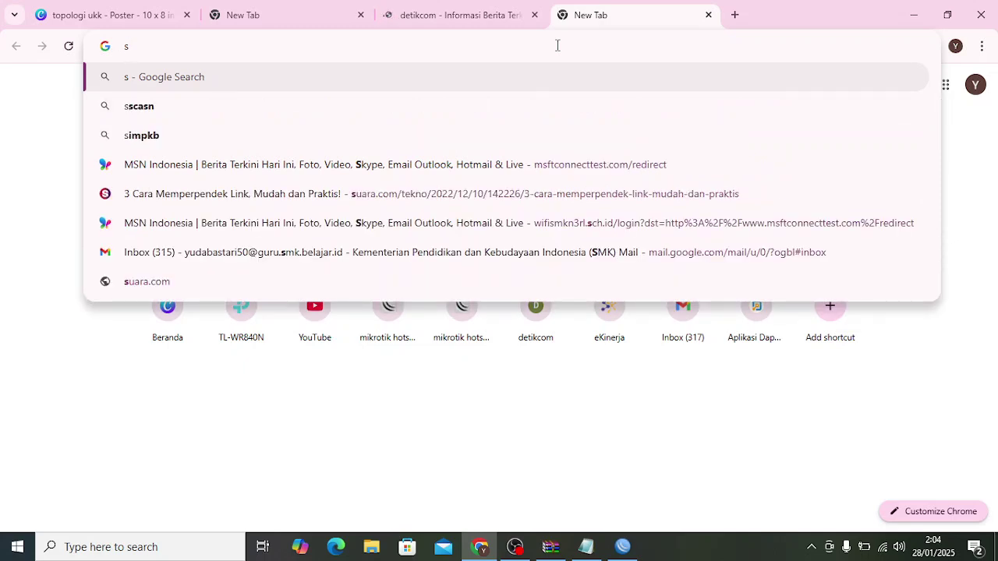
pyautogui.write('pedd')
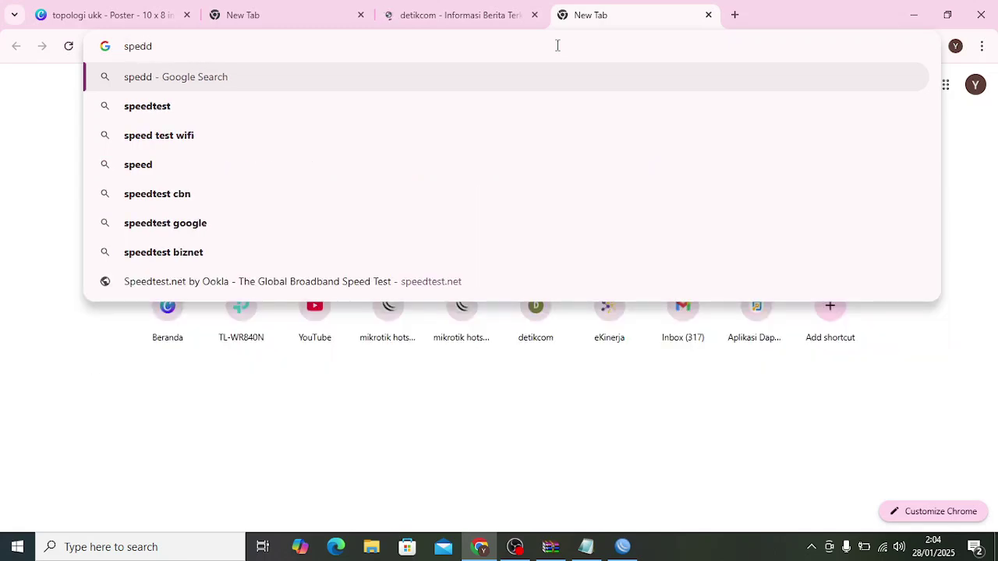
pyautogui.press('Down')
pyautogui.press('Return')
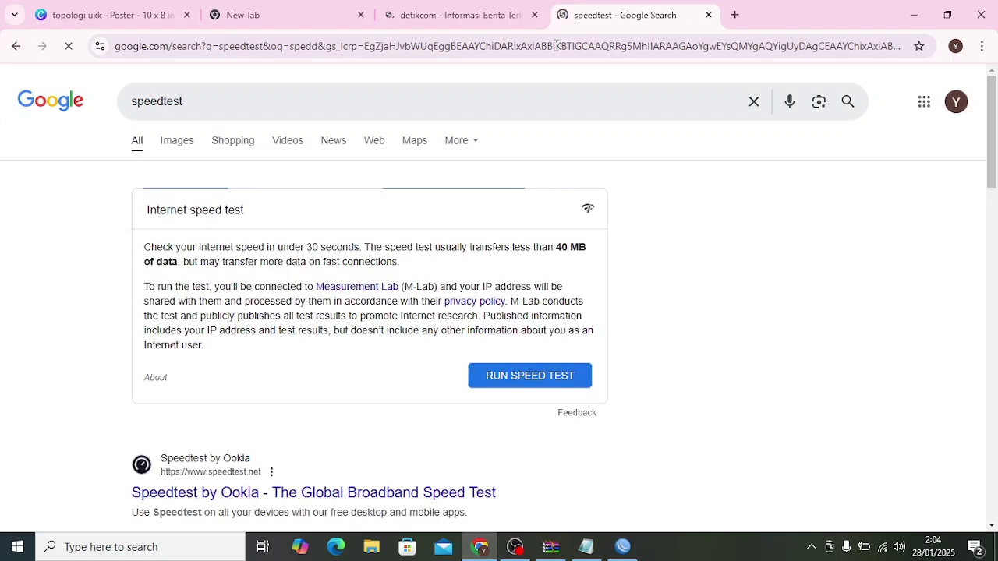
pyautogui.click(516, 384)
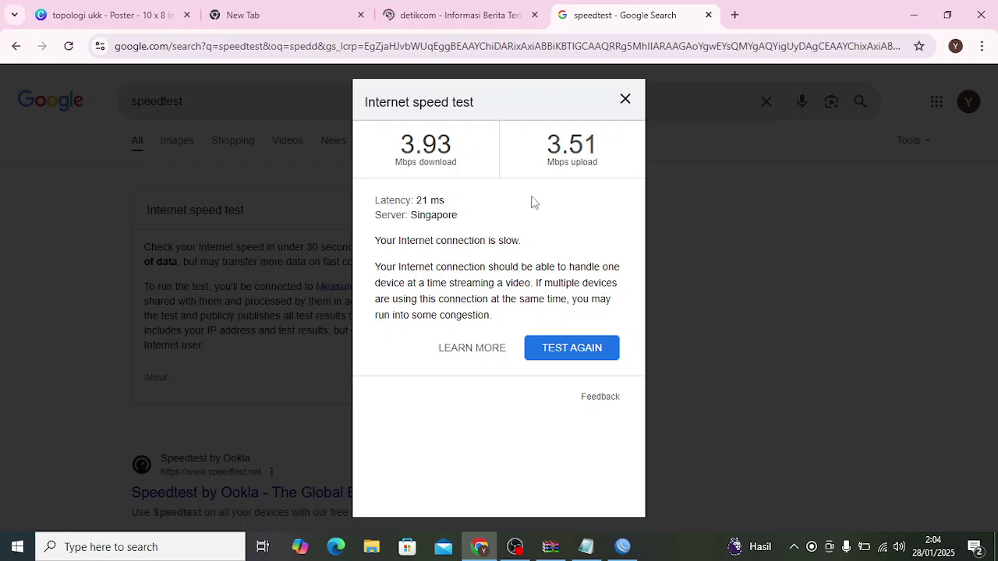
# Step: Check the Notepad network notes during the speed test, then minimize them again
pyautogui.click(592, 550)
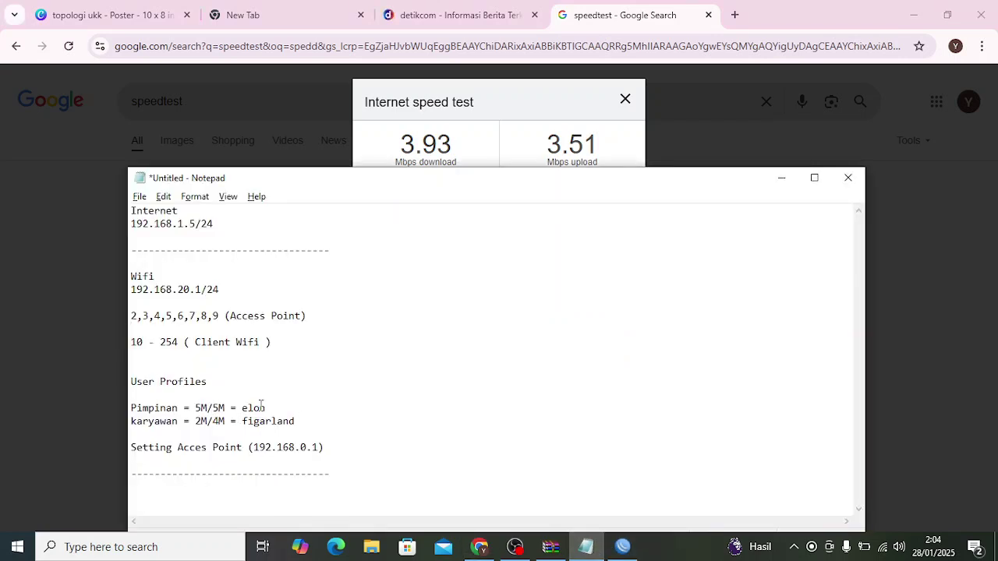
pyautogui.moveTo(557, 189)
pyautogui.mouseDown()
pyautogui.moveTo(557, 220)
pyautogui.moveTo(565, 207)
pyautogui.mouseUp()
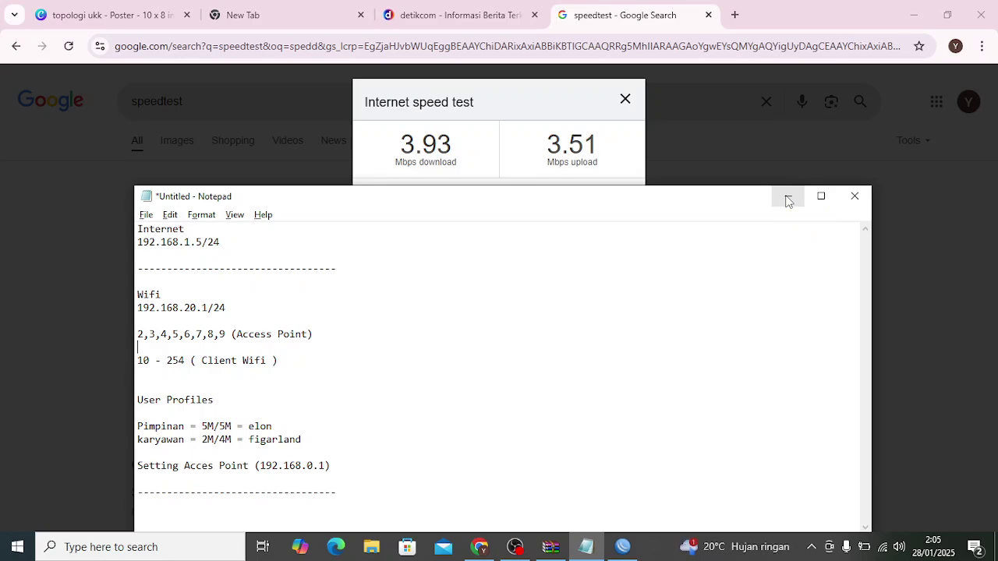
pyautogui.click(788, 201)
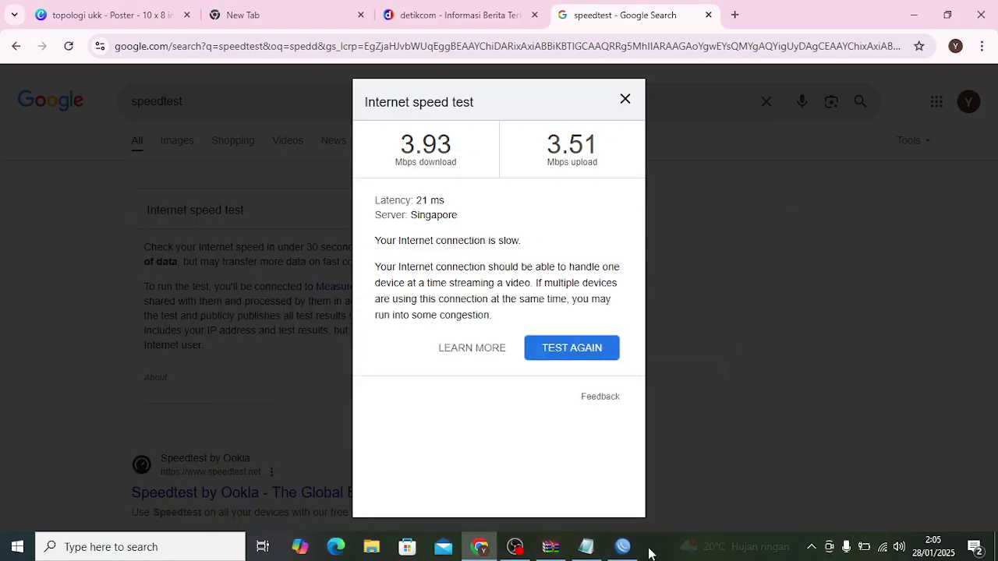
pyautogui.click(630, 548)
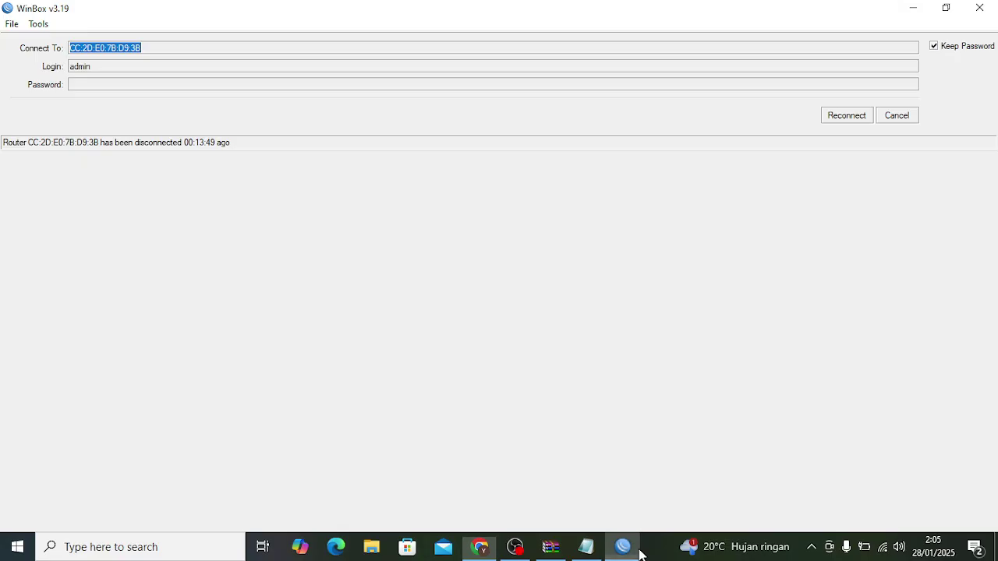
# Step: Reconnect WinBox, remove the client's session from the Hotspot Active list, and minimise WinBox
pyautogui.click(858, 118)
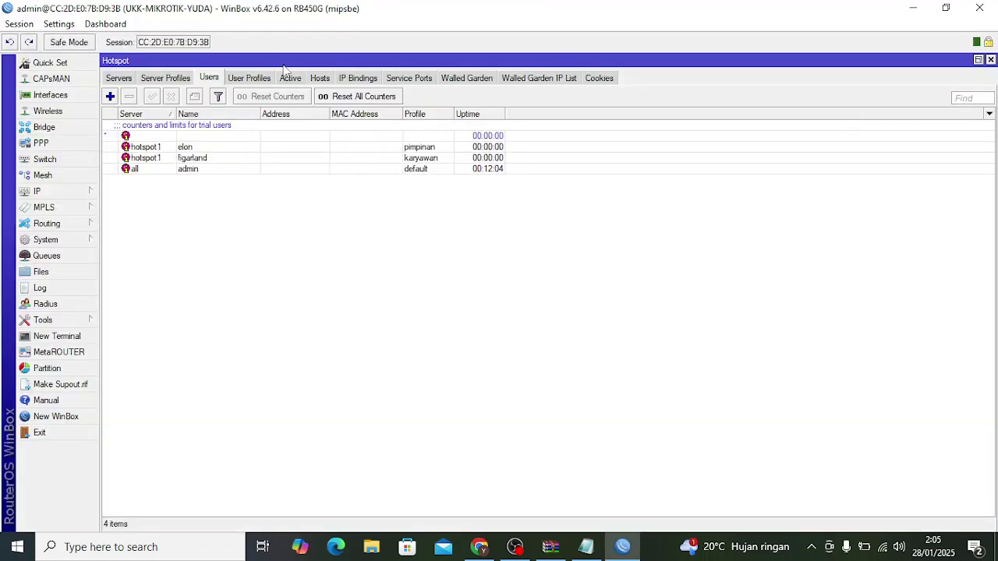
pyautogui.click(291, 78)
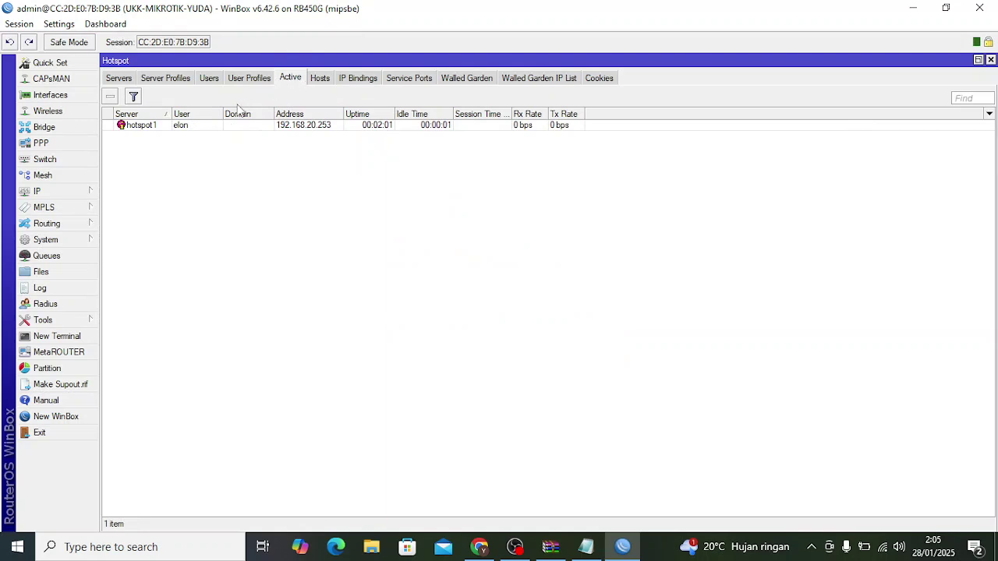
pyautogui.click(185, 128)
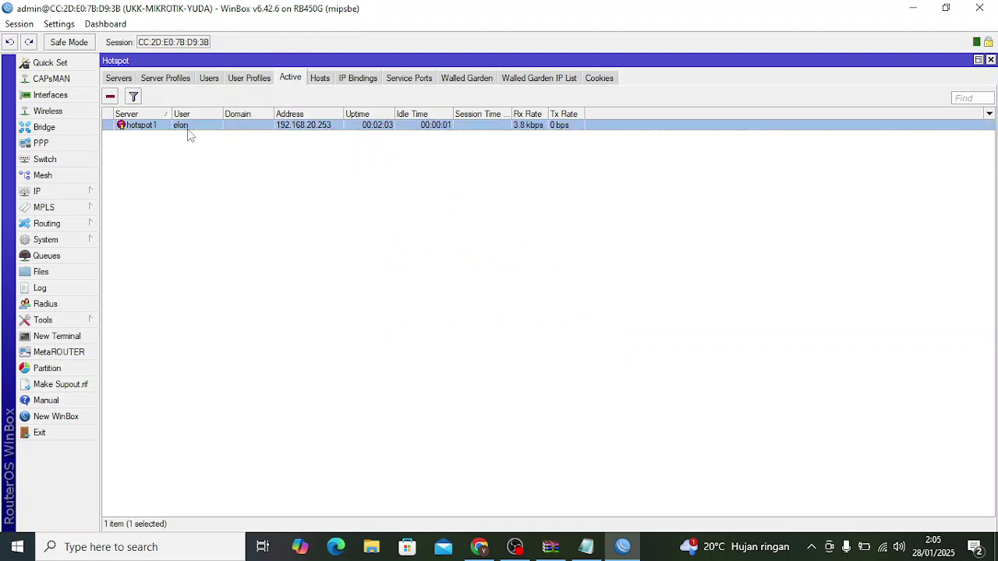
pyautogui.click(110, 97)
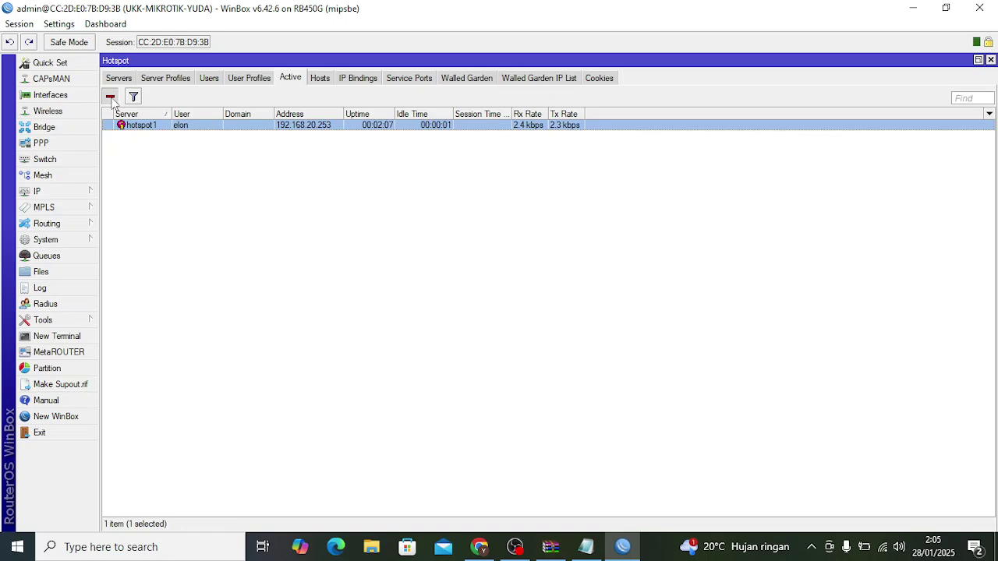
pyautogui.click(918, 9)
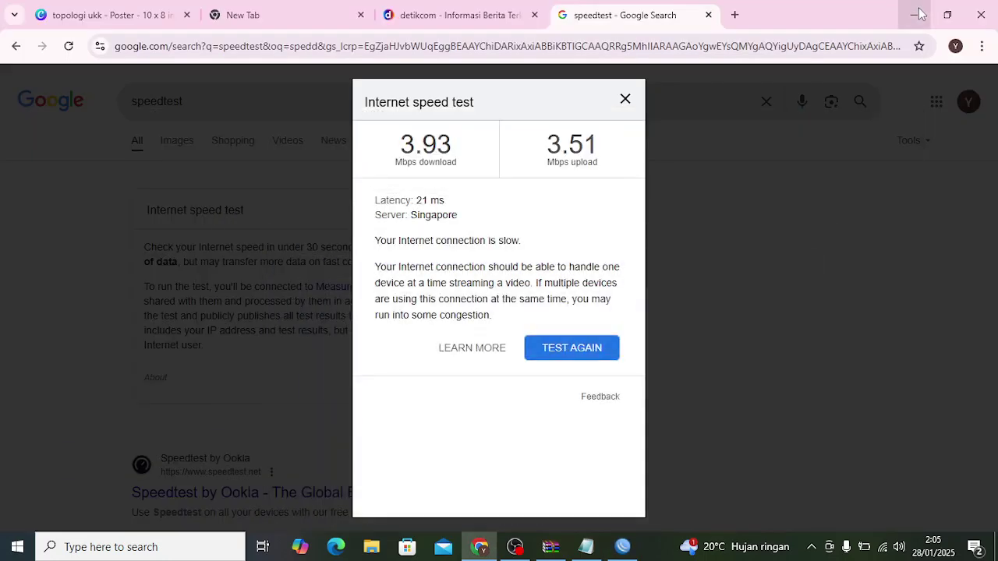
# Step: Close the speed test tab, block the notification prompt, and reconnect the hotspot Wi-Fi
pyautogui.click(707, 15)
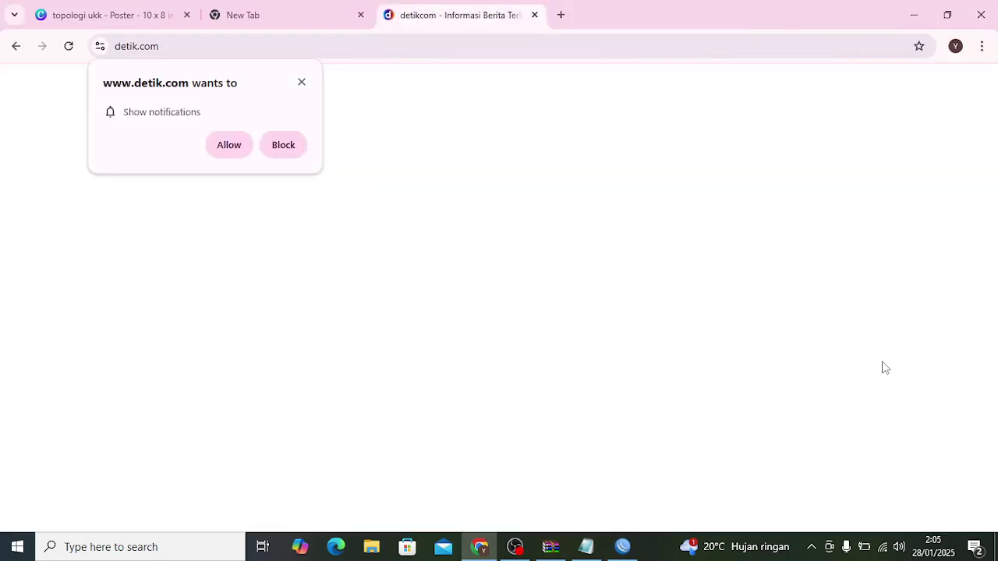
pyautogui.click(284, 146)
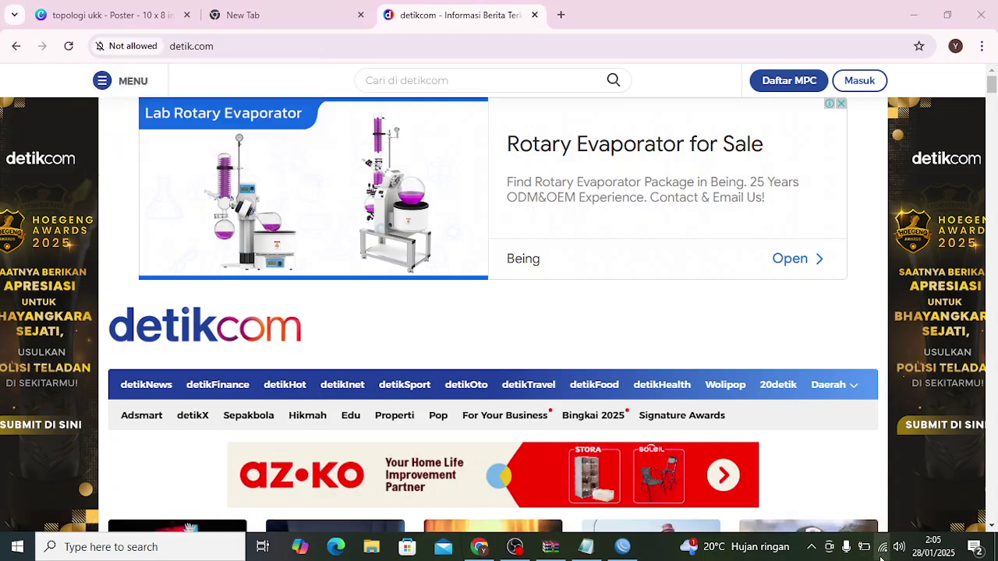
pyautogui.click(880, 555)
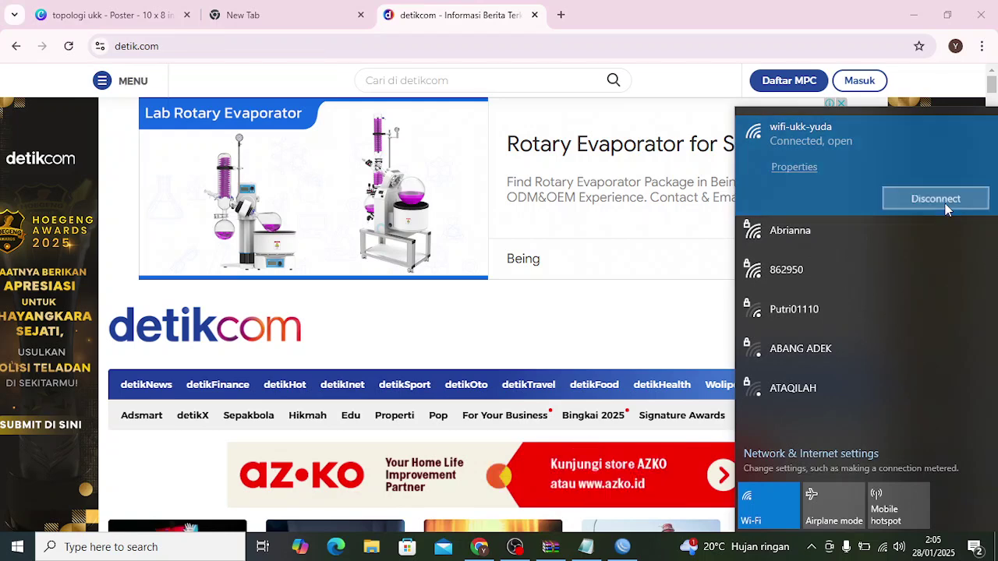
pyautogui.click(944, 203)
pyautogui.click(930, 233)
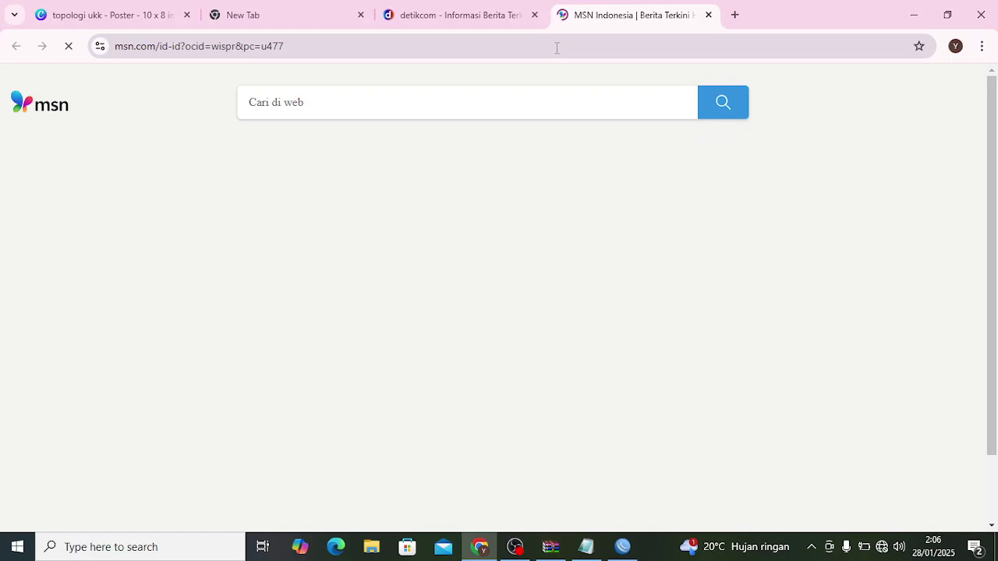
# Step: Go to the hotspot gateway 192.168.20.1 and log the client off
pyautogui.click(558, 48)
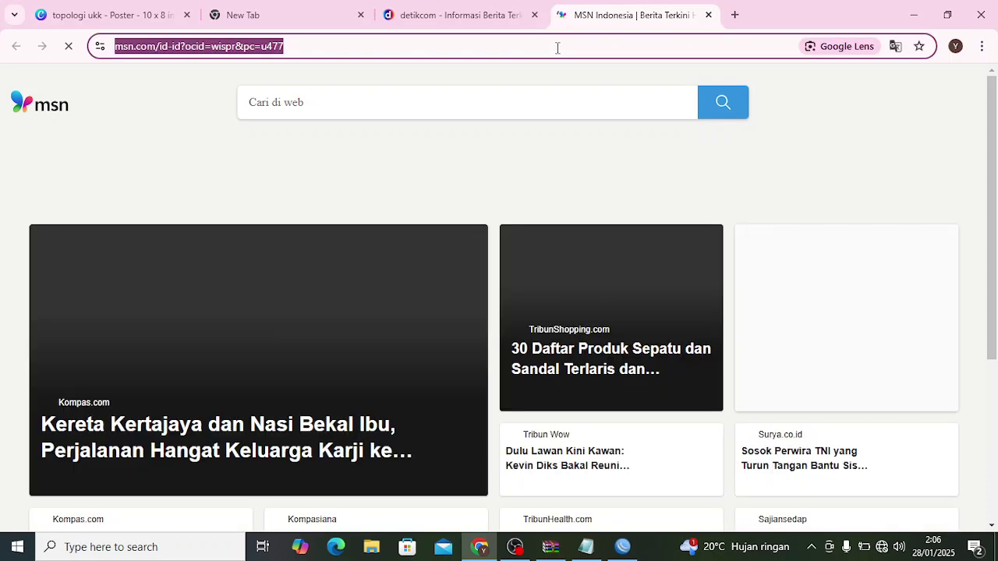
pyautogui.write('192')
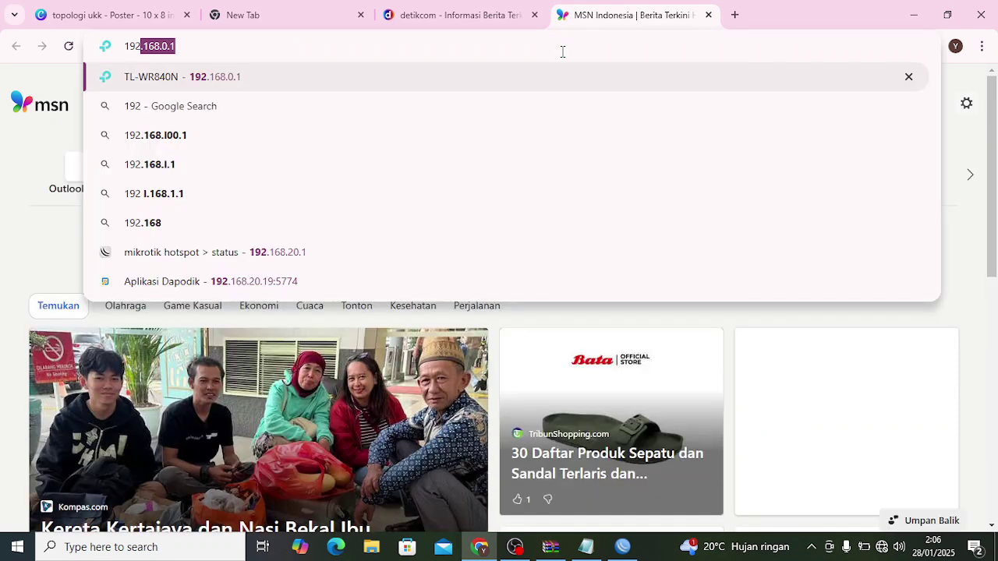
pyautogui.press('Right')
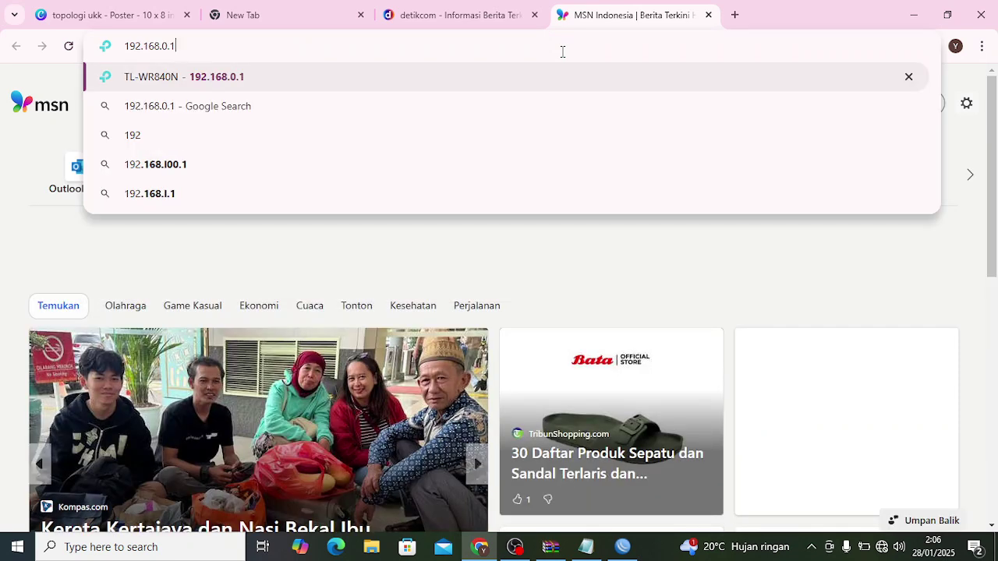
pyautogui.press('BackSpace')
pyautogui.press('BackSpace')
pyautogui.press('BackSpace')
pyautogui.press('BackSpace')
pyautogui.press('BackSpace')
pyautogui.press('BackSpace')
pyautogui.press('BackSpace')
pyautogui.press('BackSpace')
pyautogui.press('BackSpace')
pyautogui.press('BackSpace')
pyautogui.press('BackSpace')
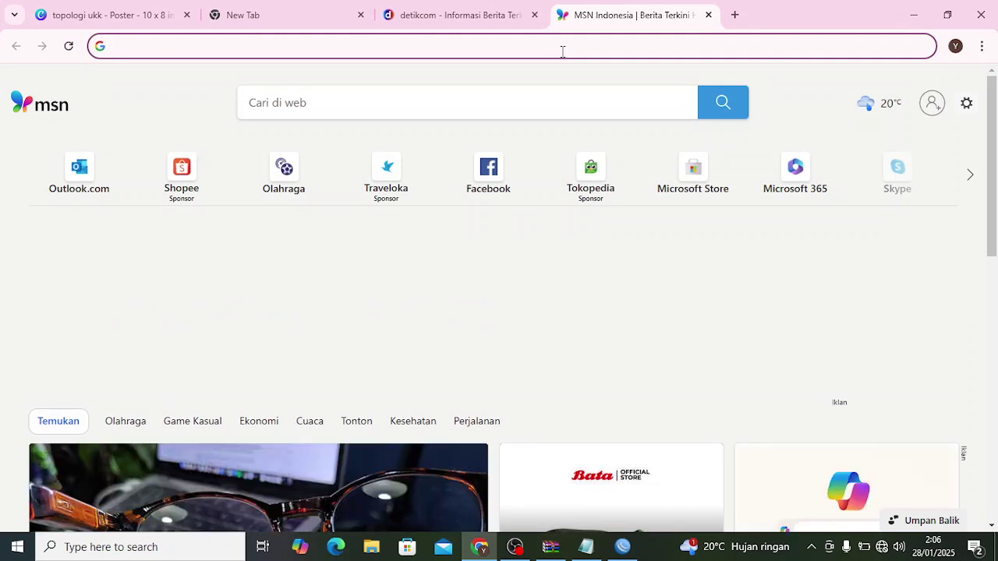
pyautogui.write('192.168.0.1')
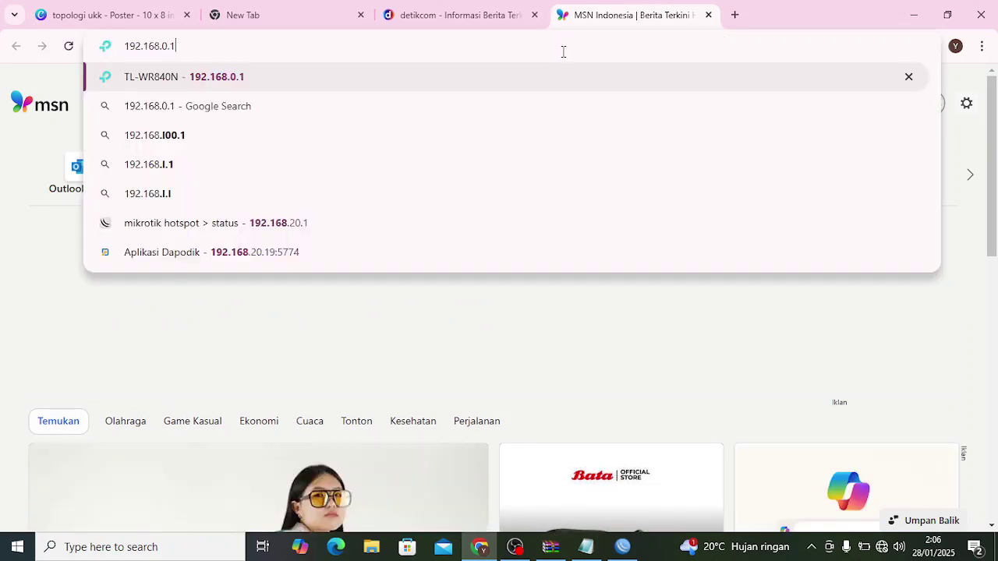
pyautogui.press('BackSpace')
pyautogui.press('BackSpace')
pyautogui.press('BackSpace')
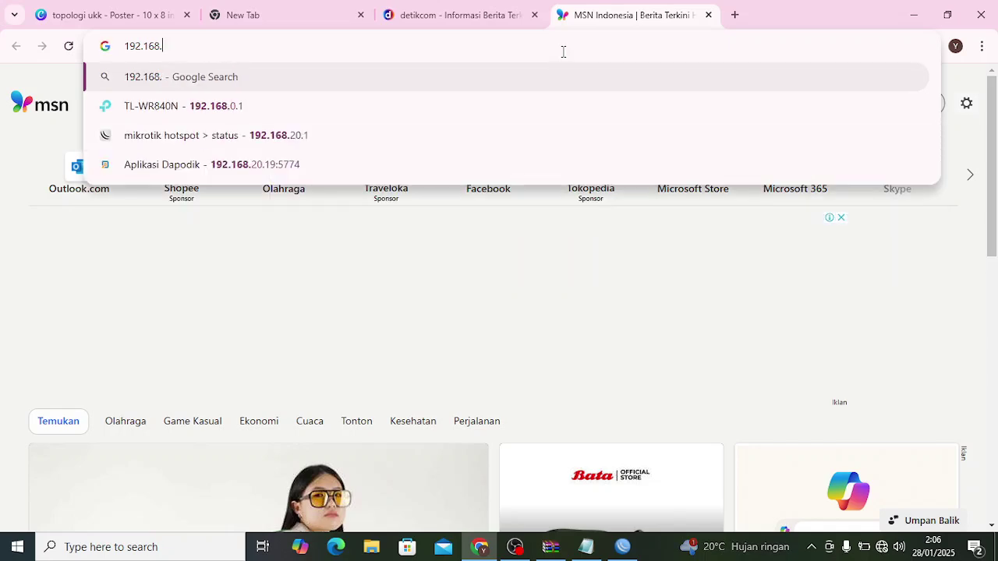
pyautogui.write('20.')
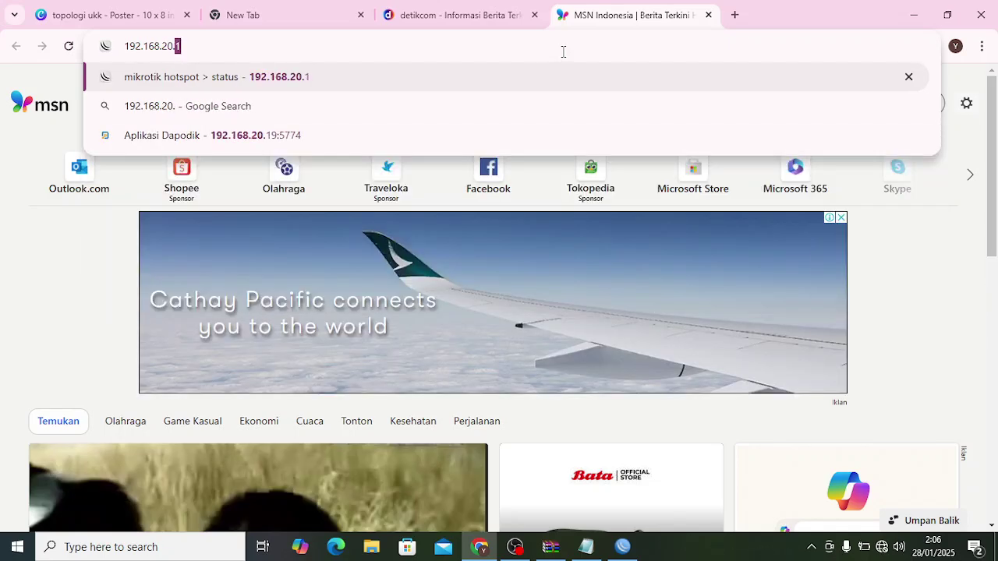
pyautogui.press('Return')
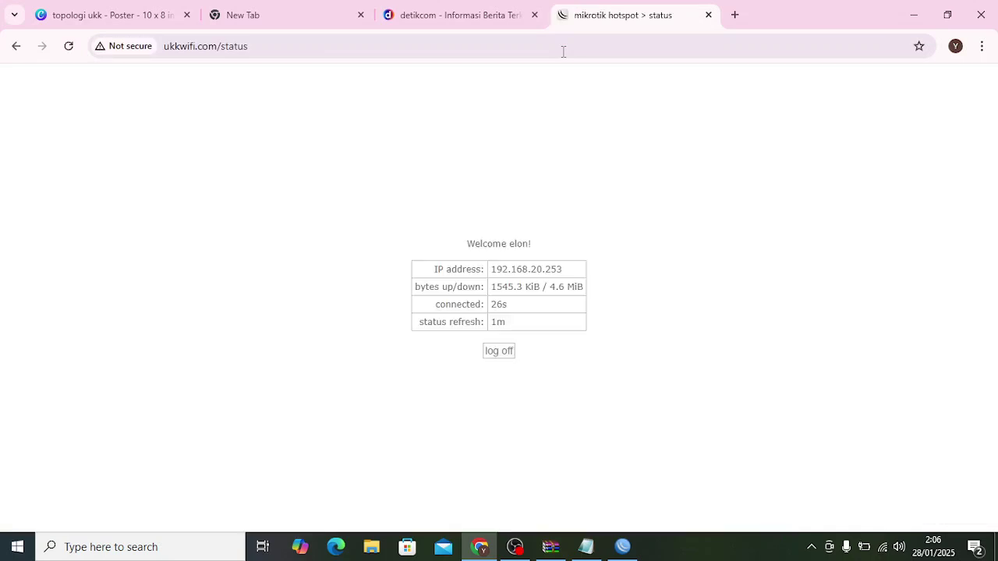
pyautogui.click(511, 351)
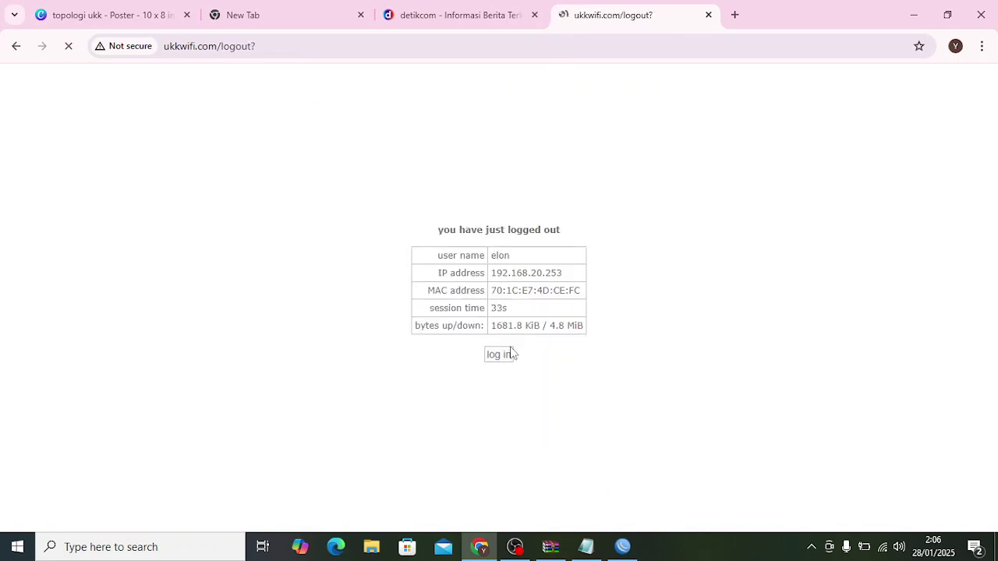
# Step: Forget the wifi-ukk-yuda network in Windows and close the logout tab
pyautogui.click(884, 550)
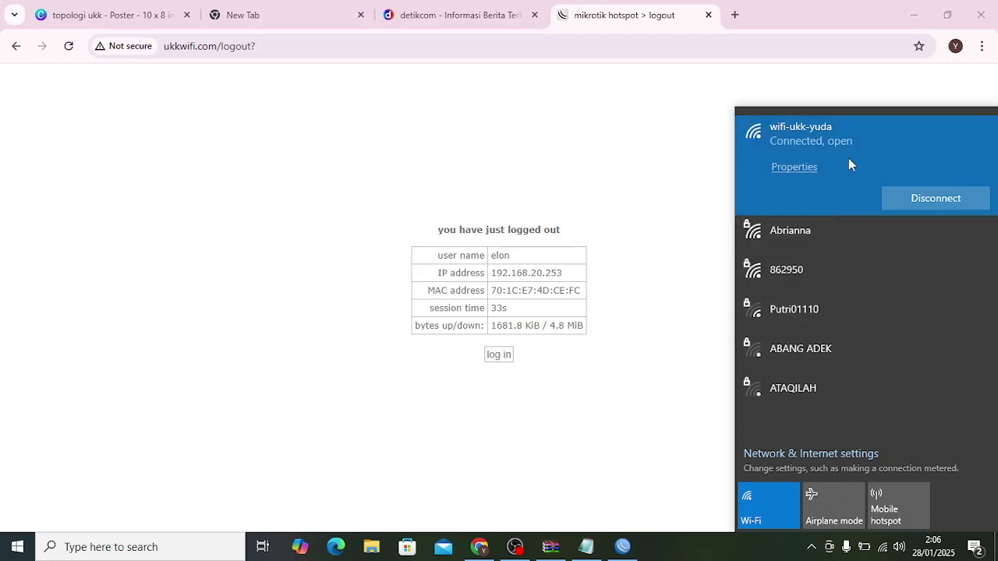
pyautogui.rightClick(849, 159)
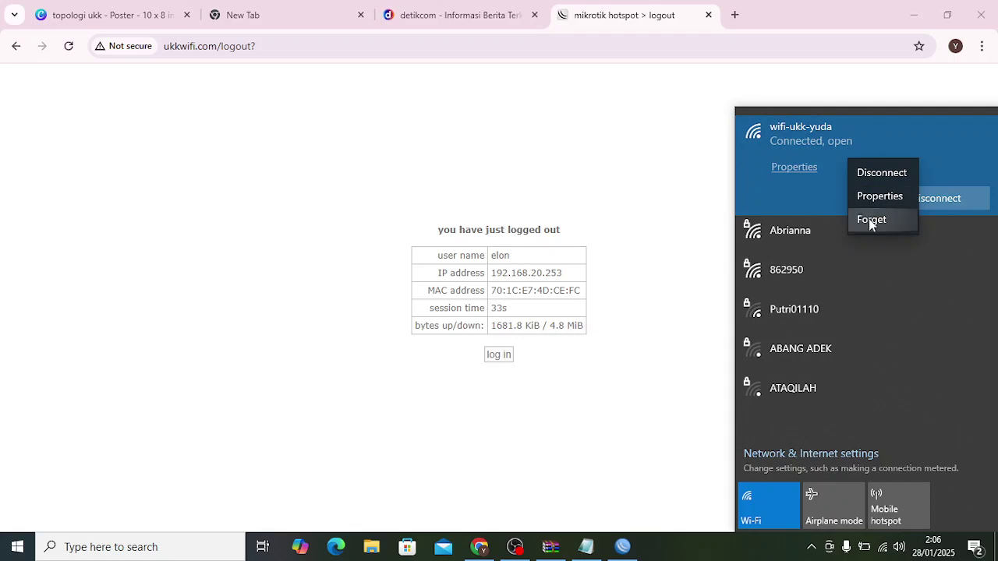
pyautogui.click(870, 219)
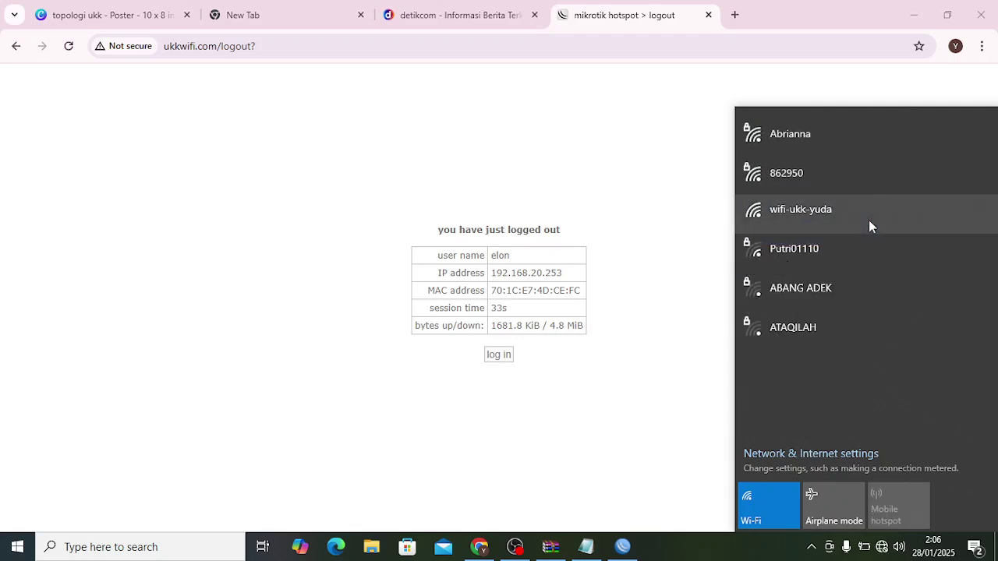
pyautogui.click(708, 15)
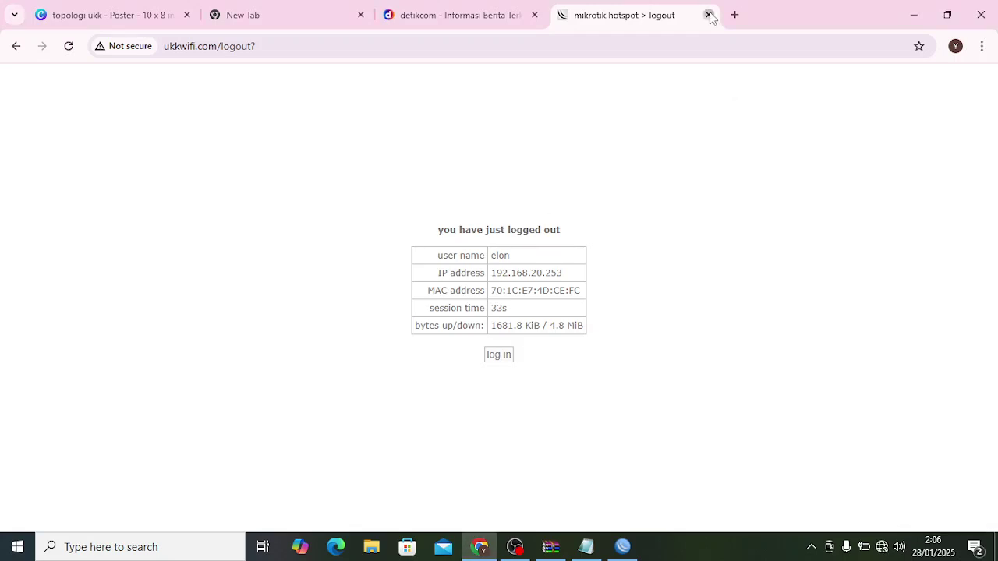
pyautogui.click(708, 15)
# Step: Open Delete browsing data with Ctrl+Shift+Delete, set time range to All time, show Advanced
pyautogui.click(930, 273)
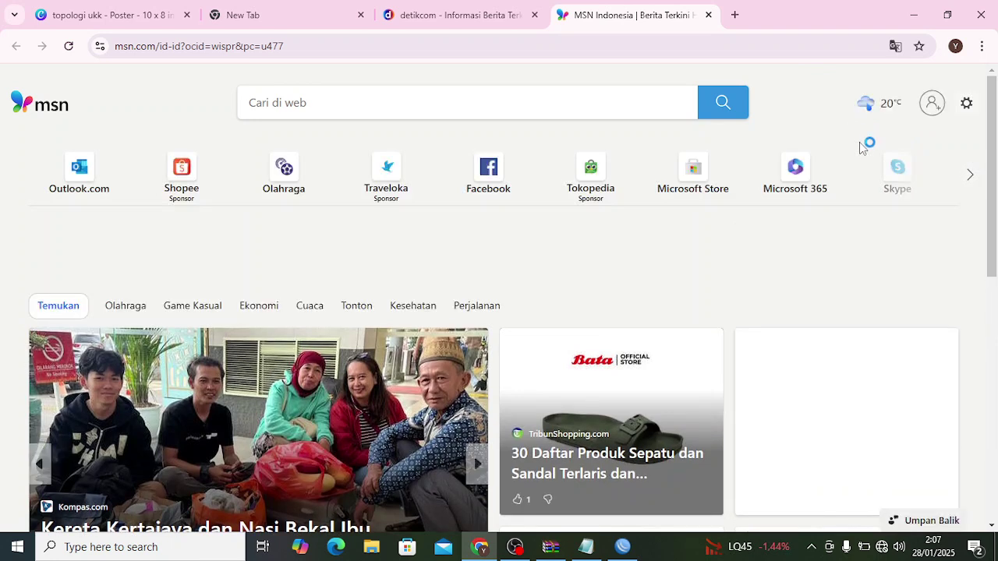
pyautogui.hotkey('ctrl', 'shift', 'Delete')
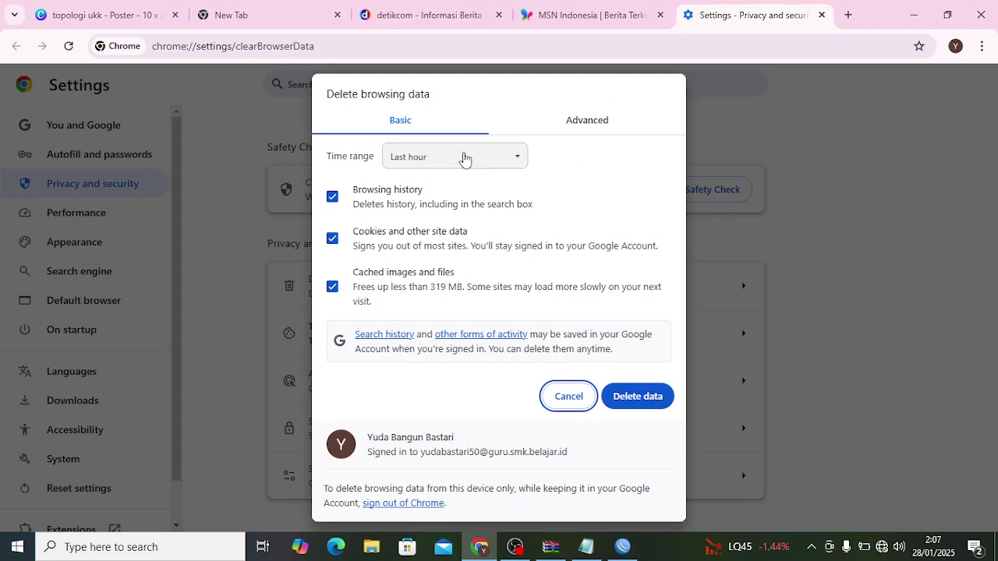
pyautogui.click(466, 159)
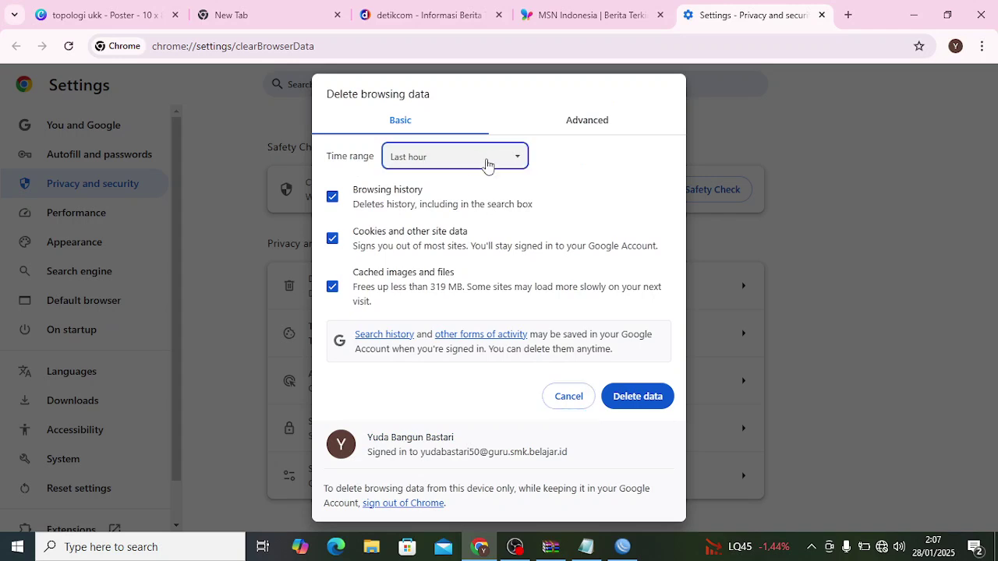
pyautogui.click(455, 250)
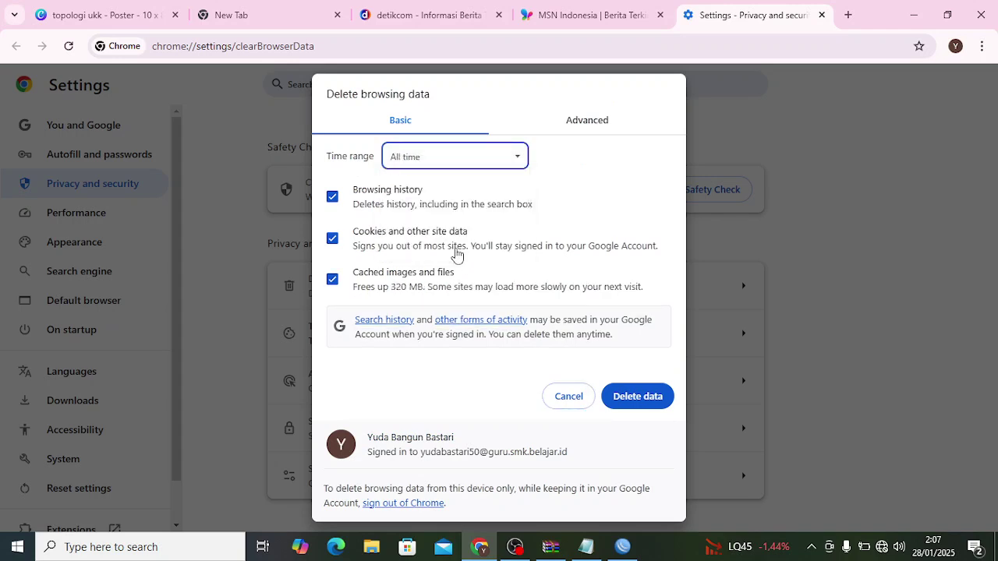
pyautogui.click(600, 125)
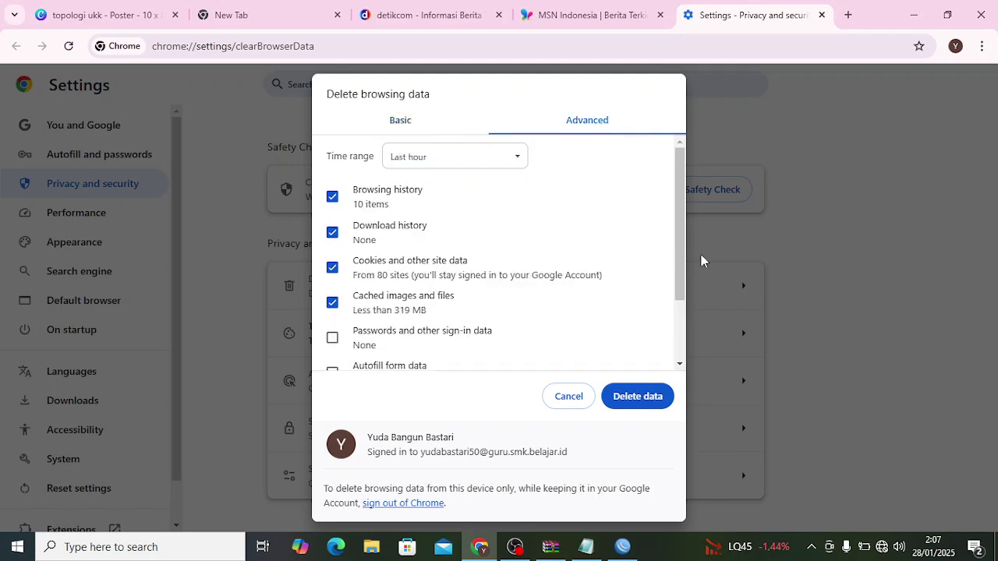
pyautogui.scroll(-2, 613, 314)
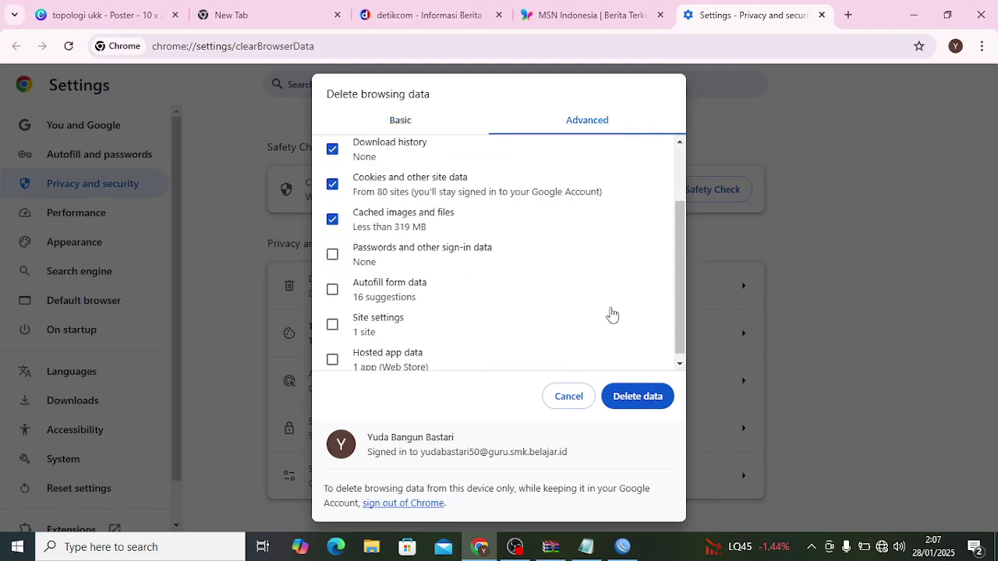
# Step: Tick Passwords, Autofill form data, Site settings and Hosted app data, then delete the data
pyautogui.click(332, 255)
pyautogui.click(332, 289)
pyautogui.click(332, 324)
pyautogui.click(333, 360)
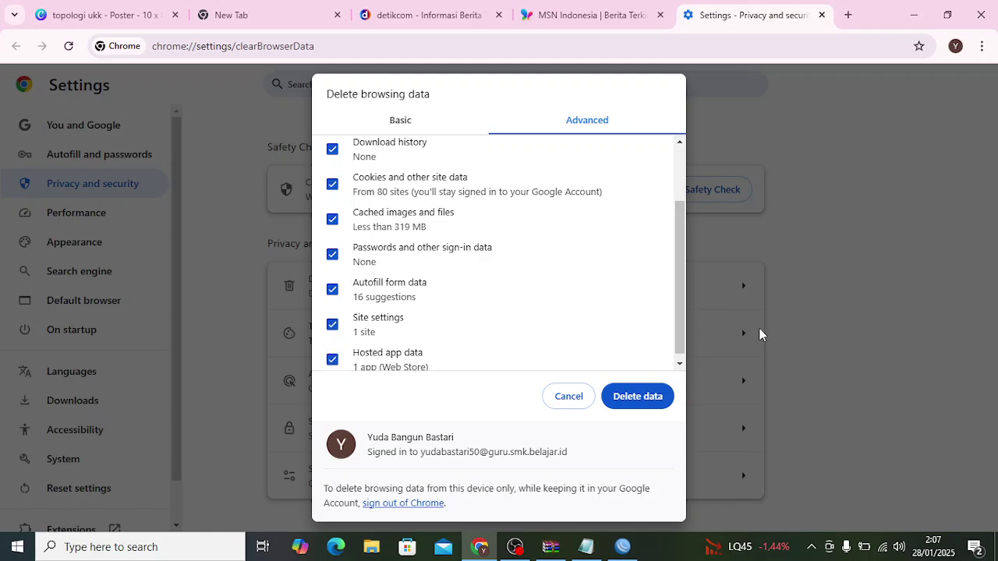
pyautogui.scroll(-1, 689, 352)
pyautogui.click(652, 395)
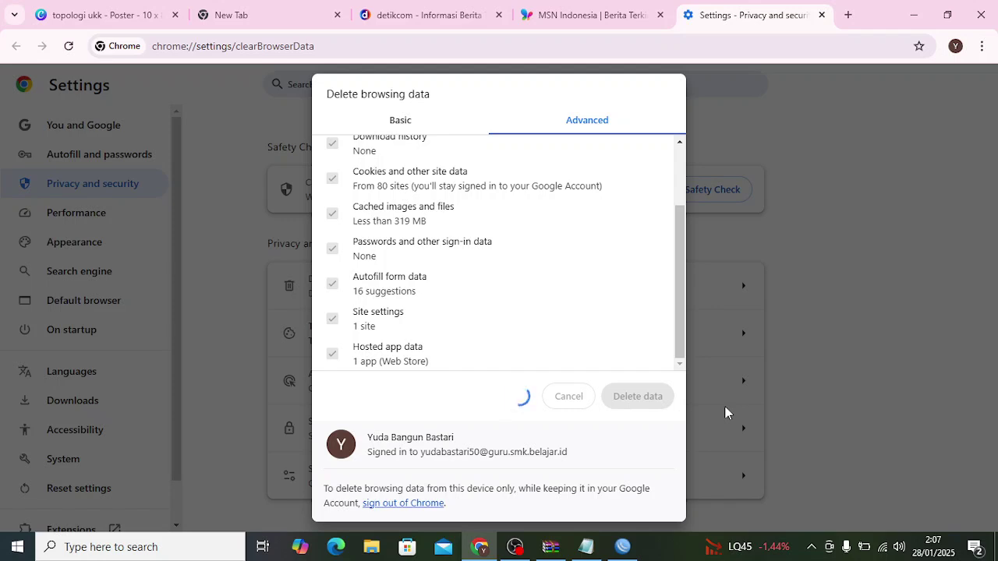
pyautogui.click(622, 551)
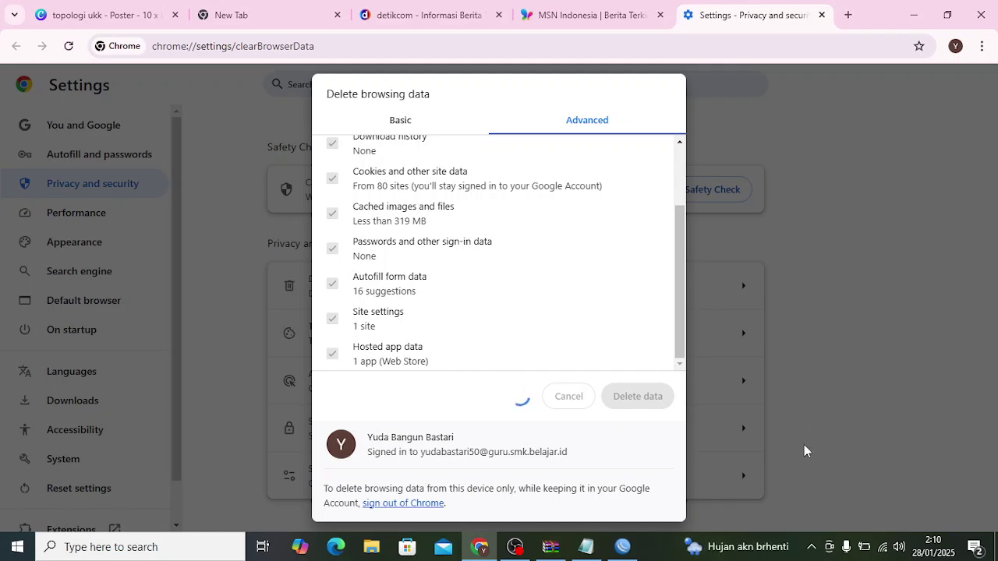
# Step: Close the Canva poster tab and the remaining news tabs in Chrome
pyautogui.click(881, 550)
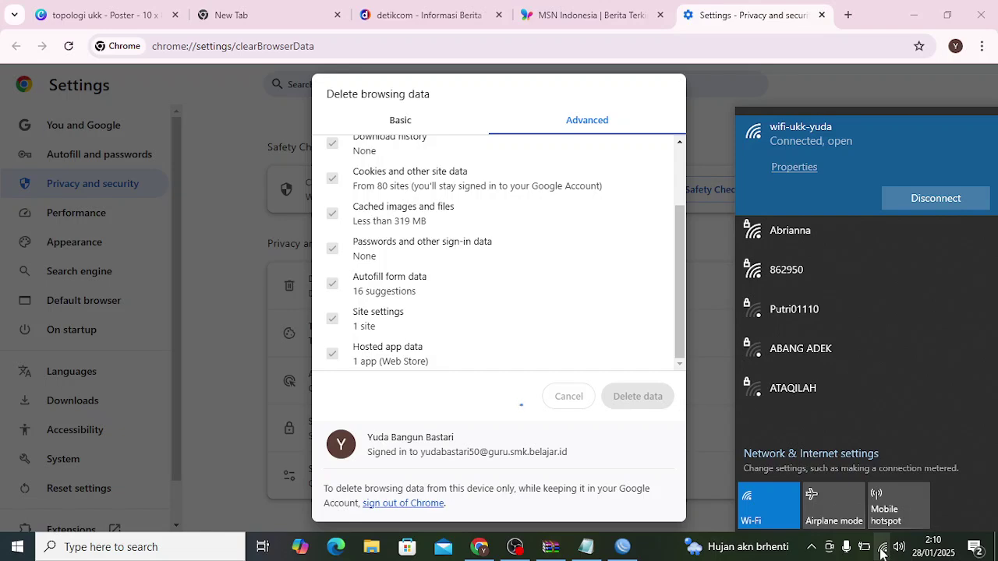
pyautogui.click(172, 19)
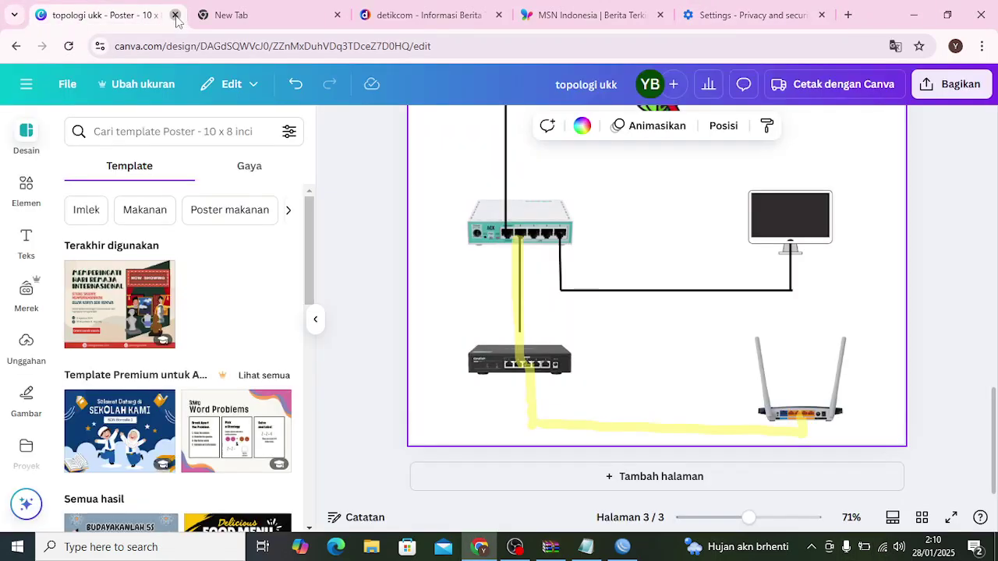
pyautogui.click(175, 16)
pyautogui.click(175, 16)
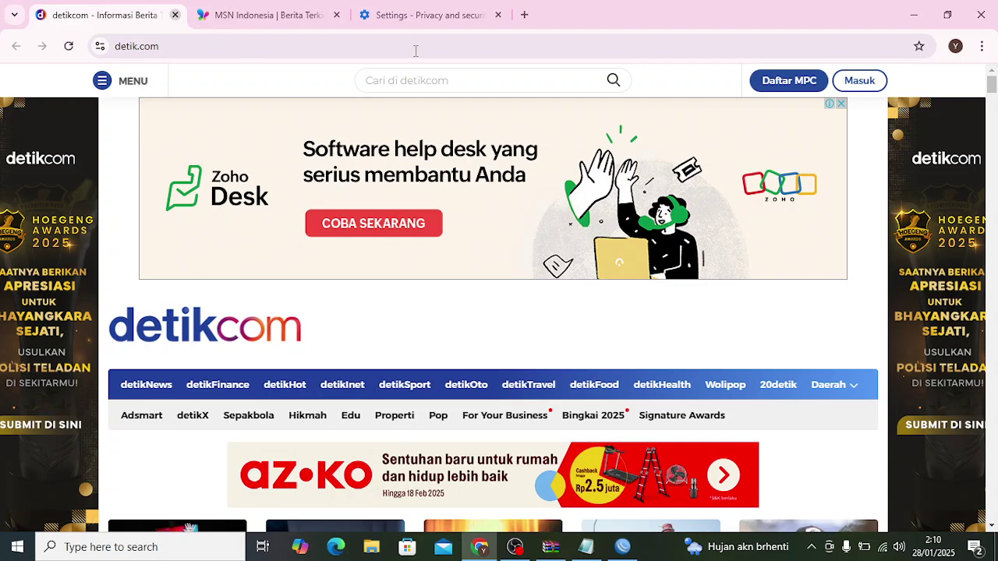
pyautogui.hotkey('ctrl', 'w')
pyautogui.hotkey('ctrl', 'w')
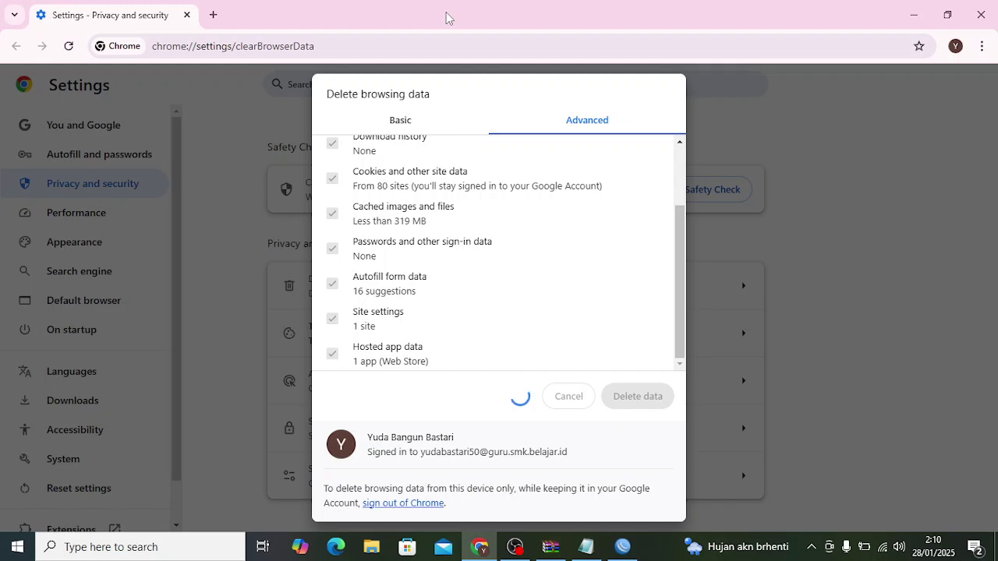
pyautogui.moveTo(683, 295); pyautogui.dragTo(682, 406)
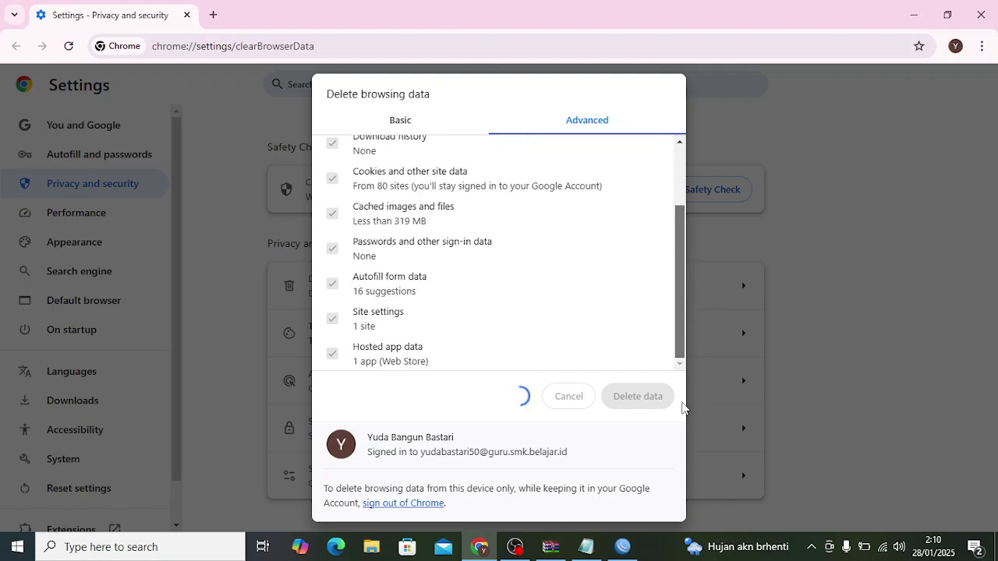
pyautogui.moveTo(677, 241); pyautogui.dragTo(675, 4)
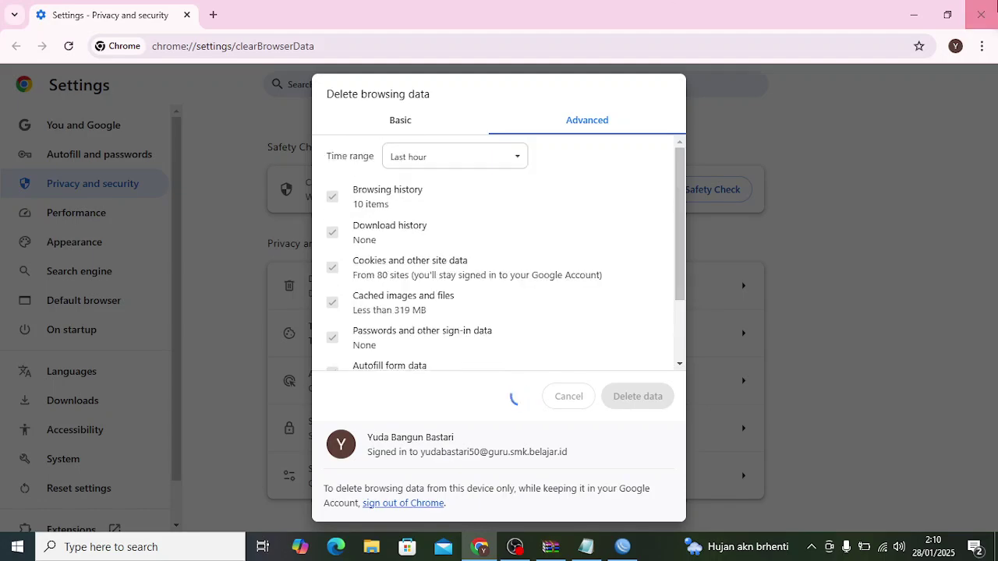
# Step: Close Chrome and WinBox, and minimize the WinRAR archive window
pyautogui.click(980, 15)
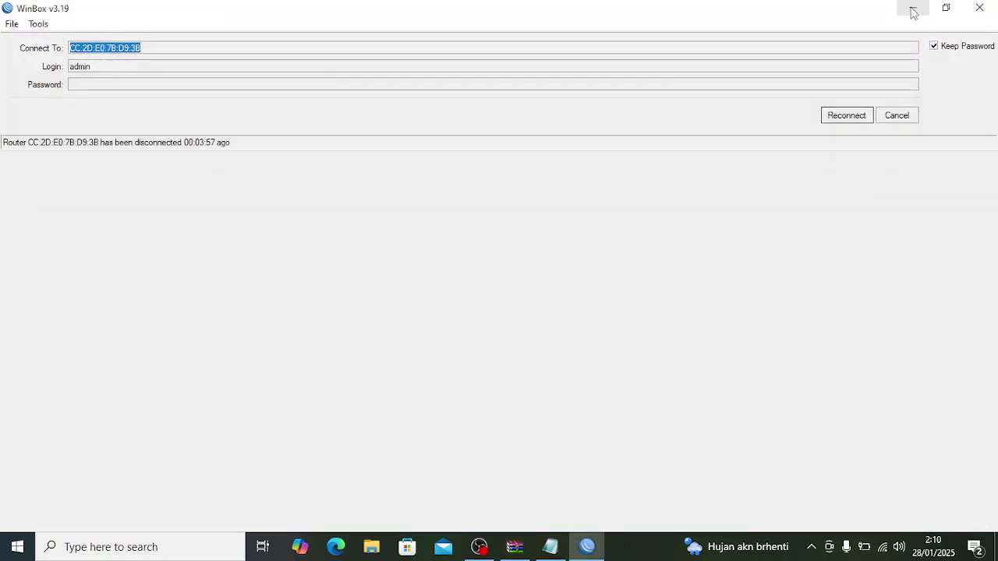
pyautogui.click(979, 7)
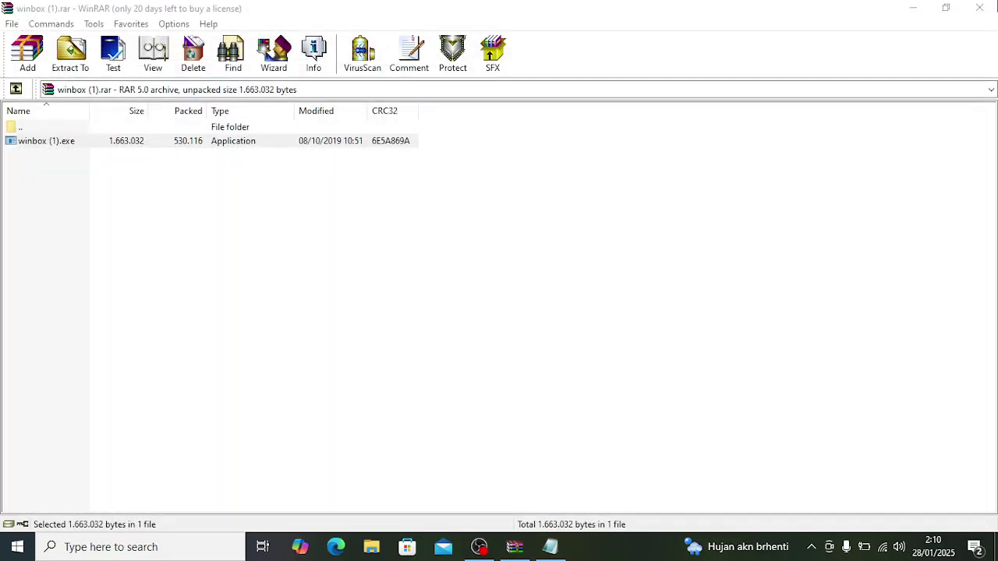
pyautogui.click(915, 8)
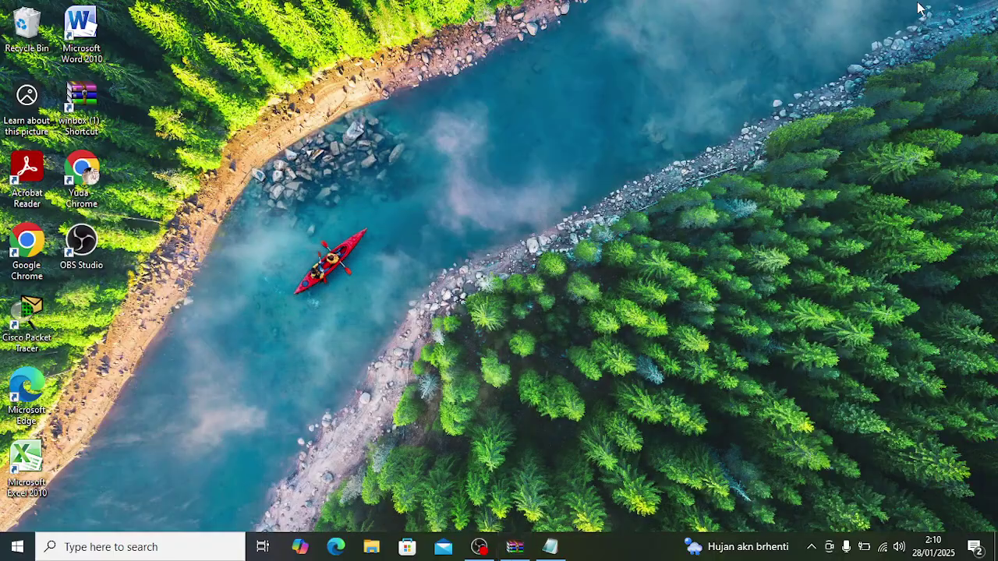
# Step: Disconnect and forget wifi-ukk-yuda, then connect to it again
pyautogui.click(885, 548)
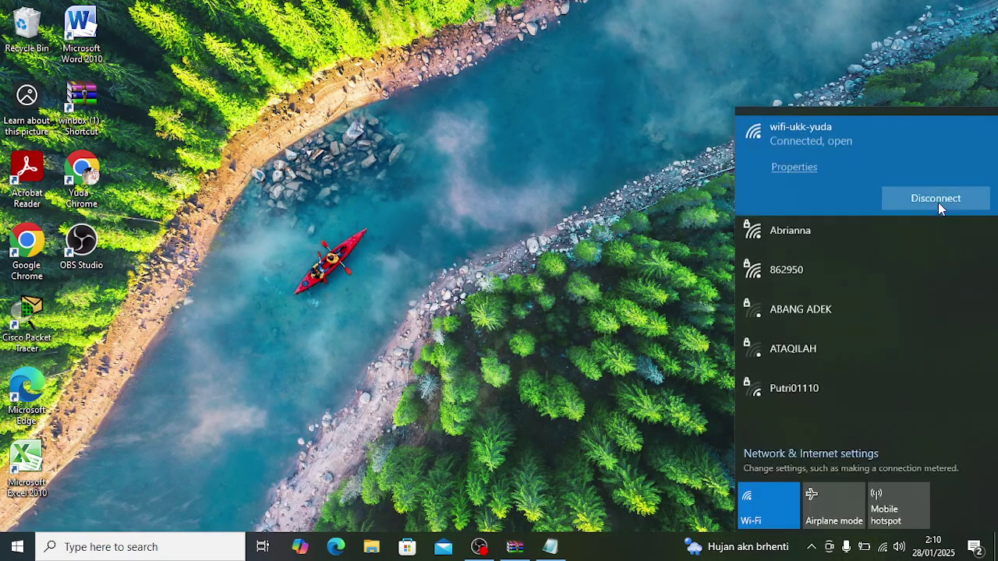
pyautogui.click(935, 202)
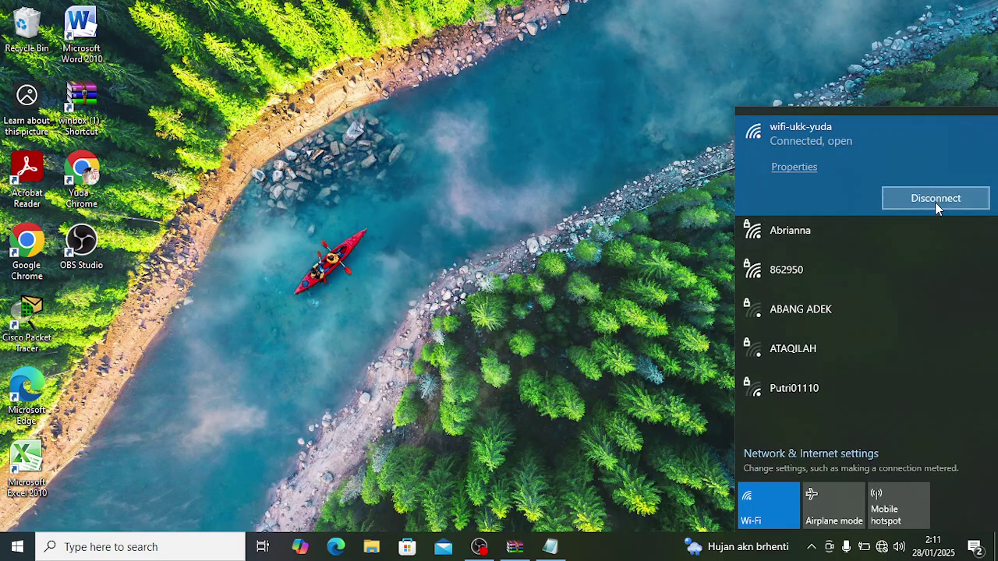
pyautogui.rightClick(832, 131)
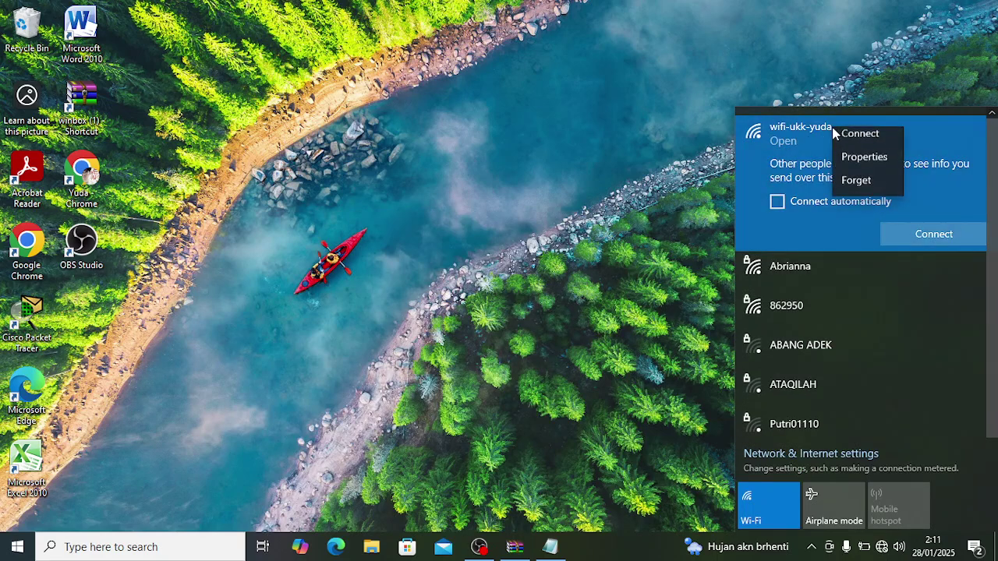
pyautogui.click(855, 189)
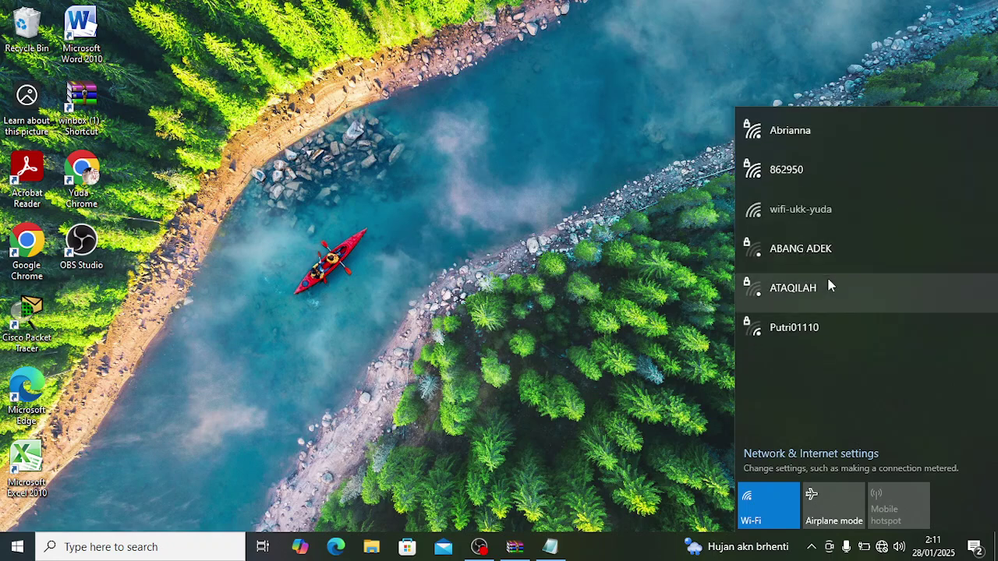
pyautogui.click(835, 219)
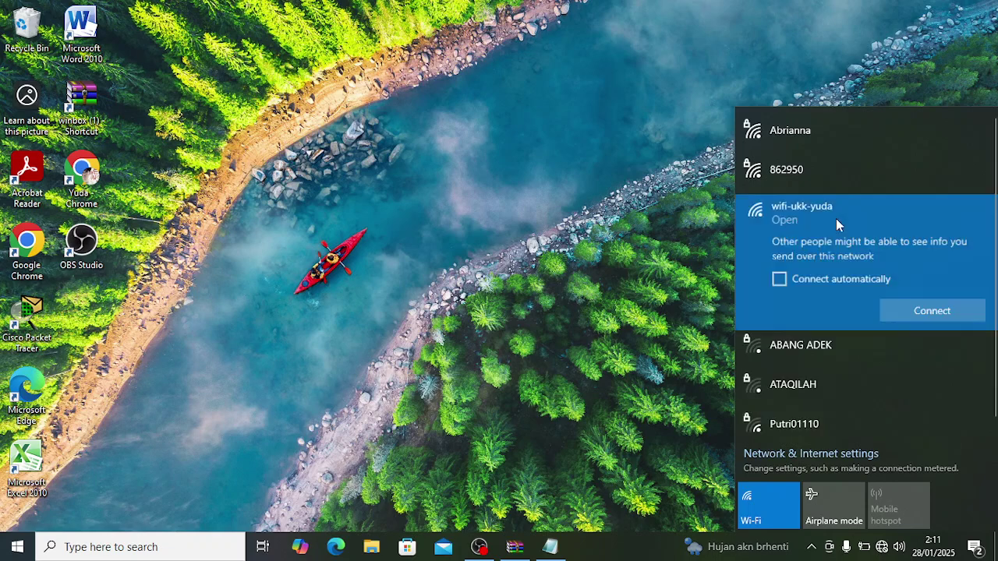
pyautogui.click(963, 314)
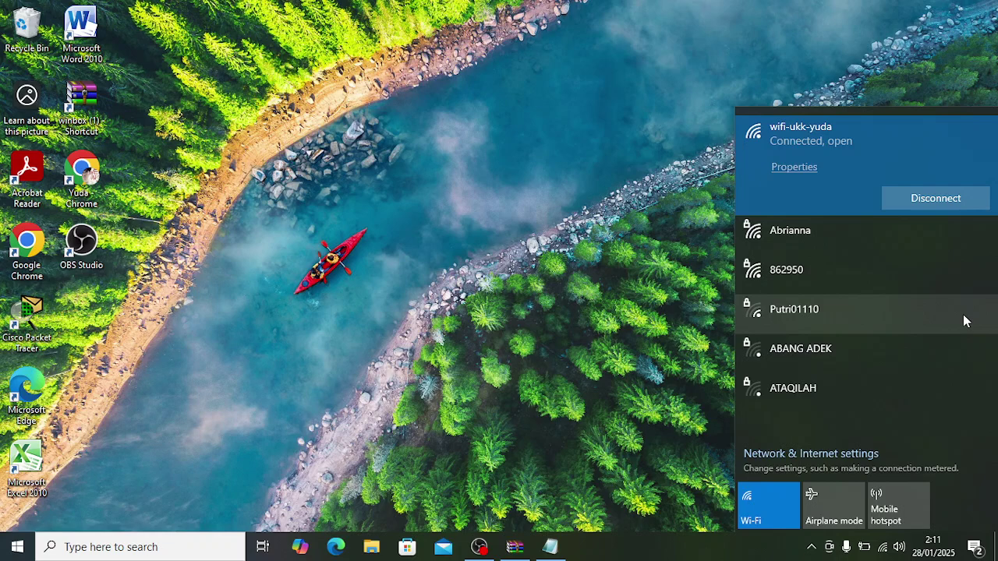
# Step: Dismiss the Wi-Fi list and run a continuous ping to 8.8.8.8 from the Run box
pyautogui.rightClick(839, 195)
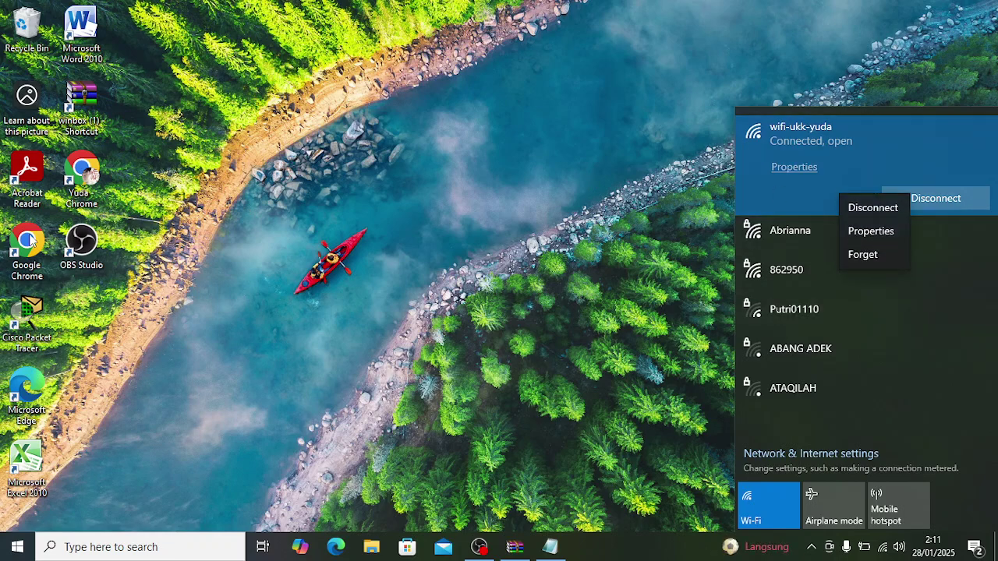
pyautogui.click(278, 289)
pyautogui.press('super+r')
pyautogui.press('Escape')
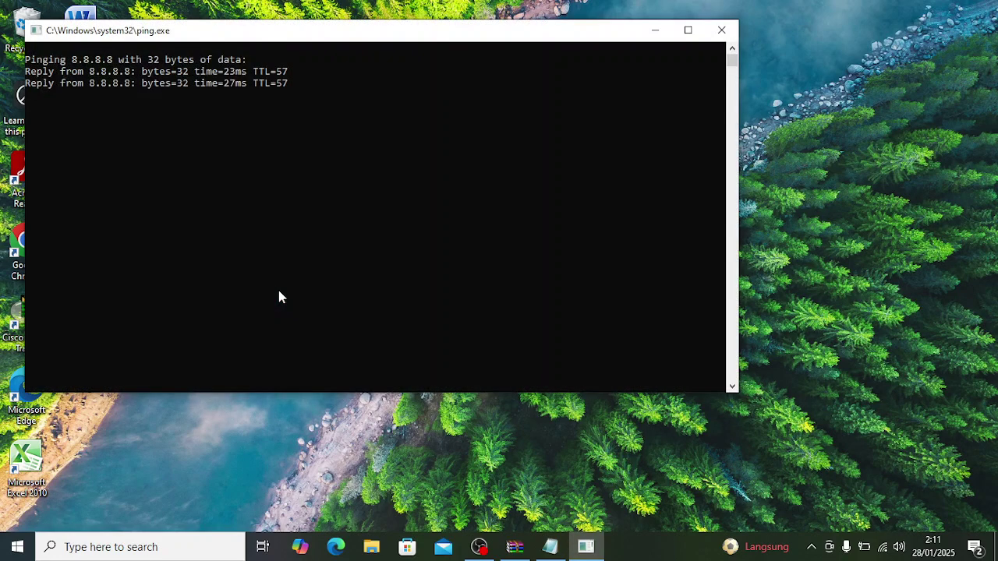
# Step: Close the ping console, review and close the wifi-ukk-yuda properties, then restore OBS Studio
pyautogui.click(722, 30)
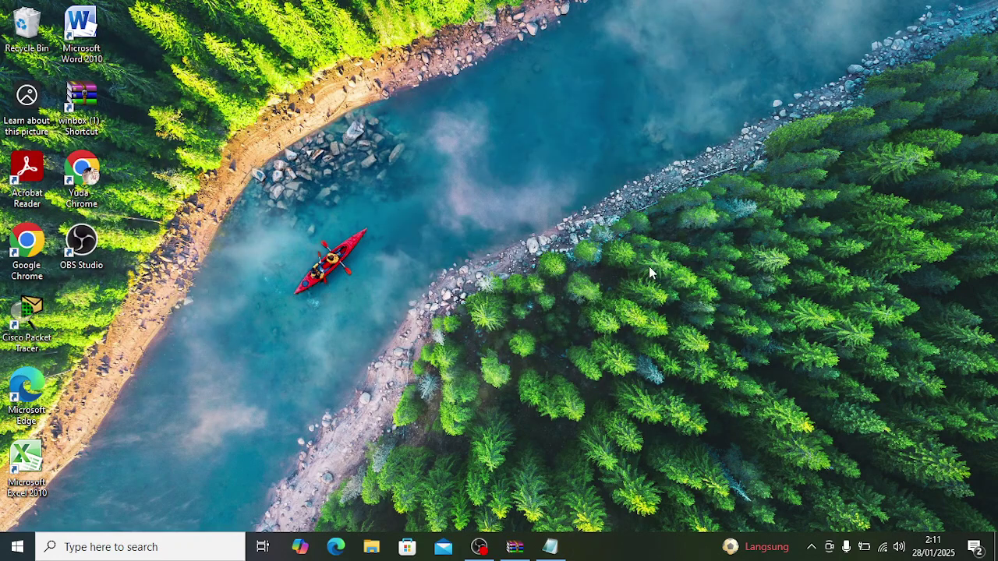
pyautogui.click(885, 549)
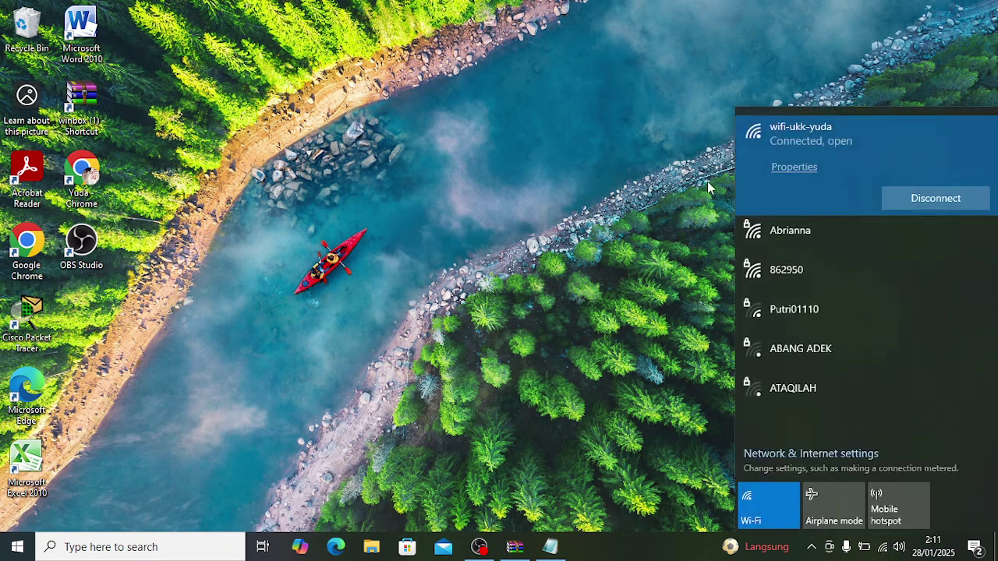
pyautogui.click(783, 178)
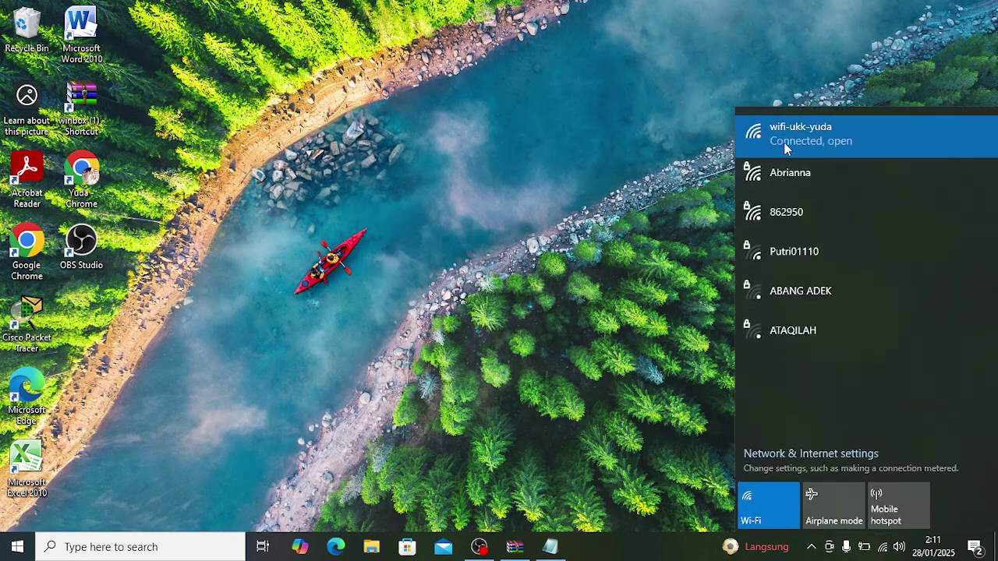
pyautogui.click(389, 131)
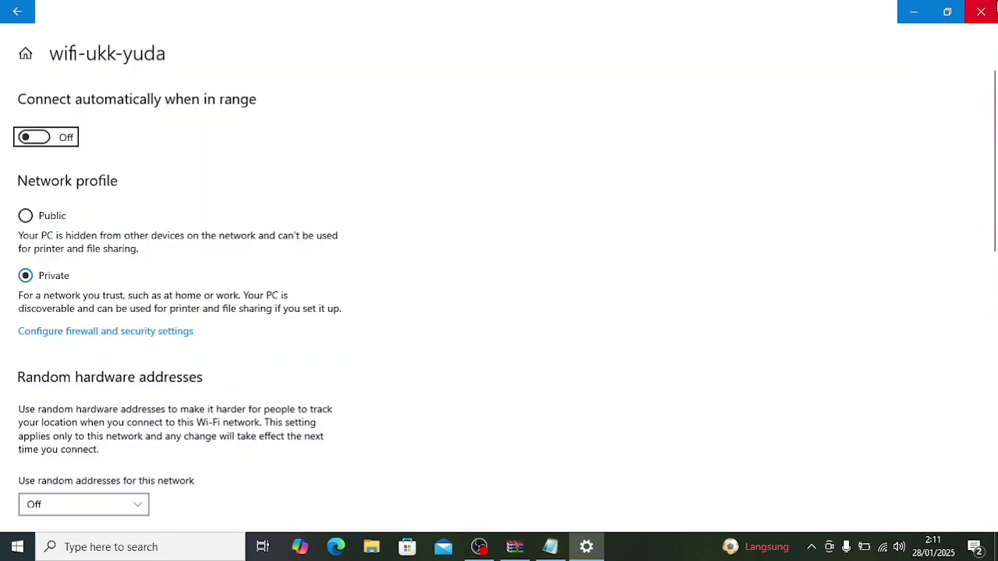
pyautogui.click(981, 11)
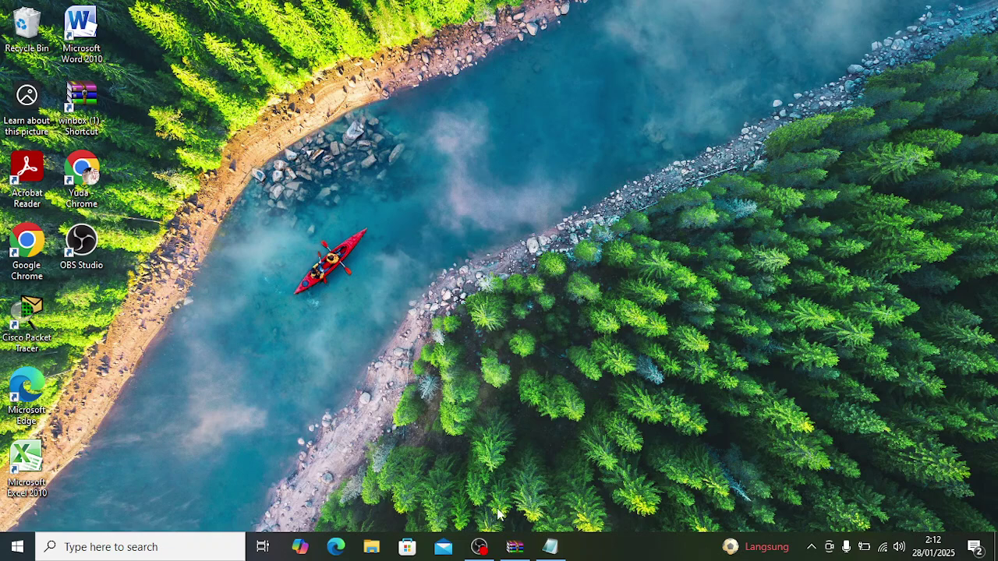
pyautogui.moveTo(481, 550)
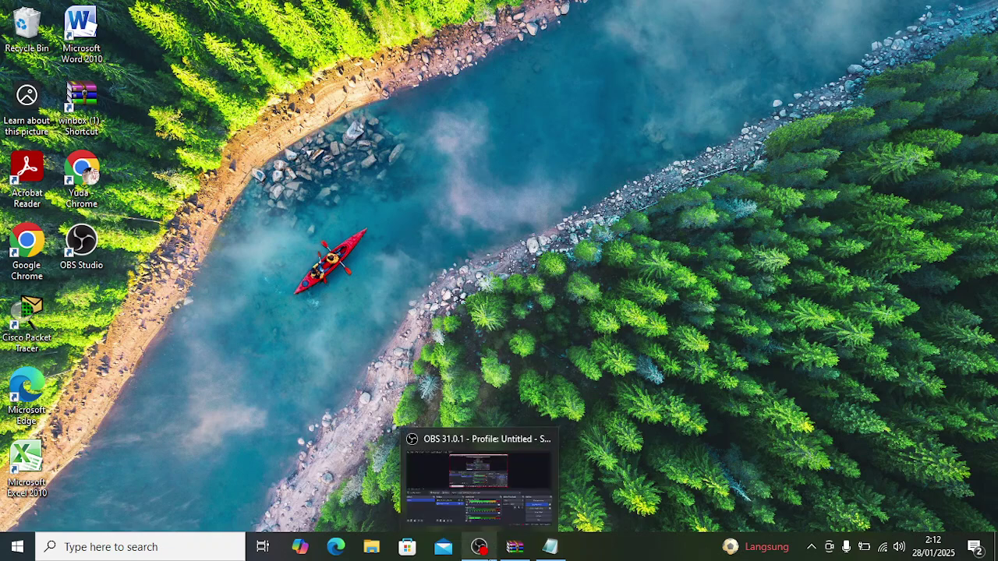
pyautogui.click(512, 456)
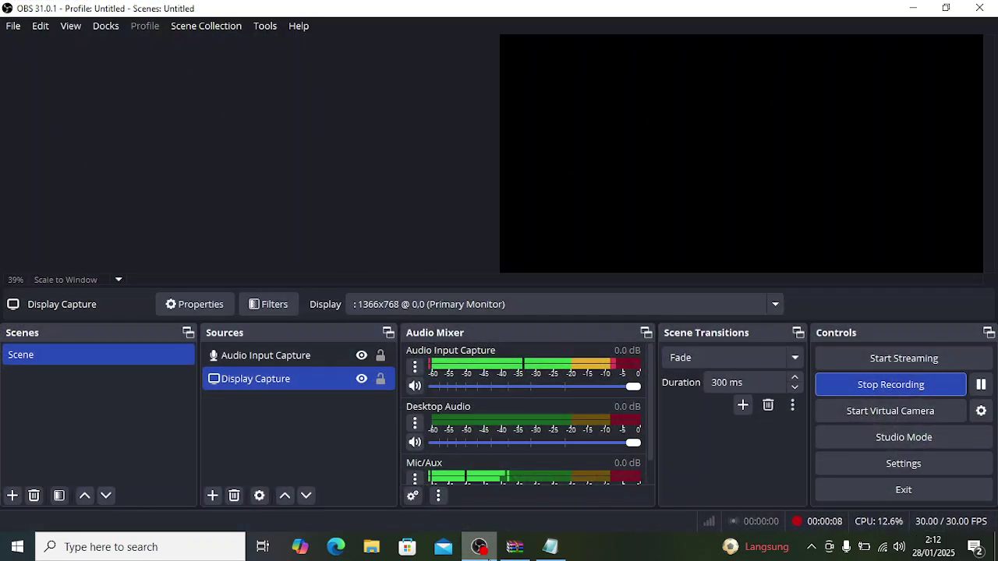